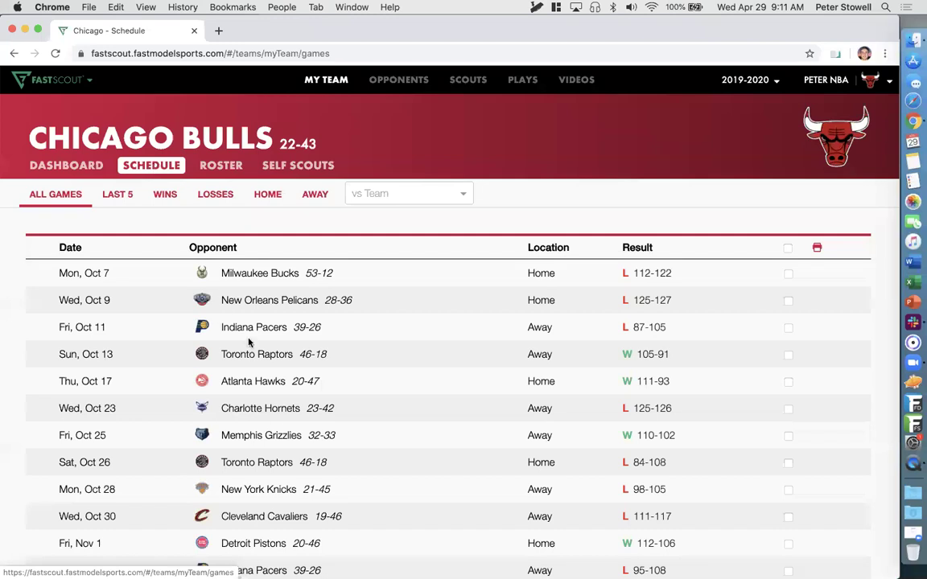
- Filter the Chicago Bulls schedule by last 5 games, wins and losses, and return to all games
scroll(255, 399, "down", 1)
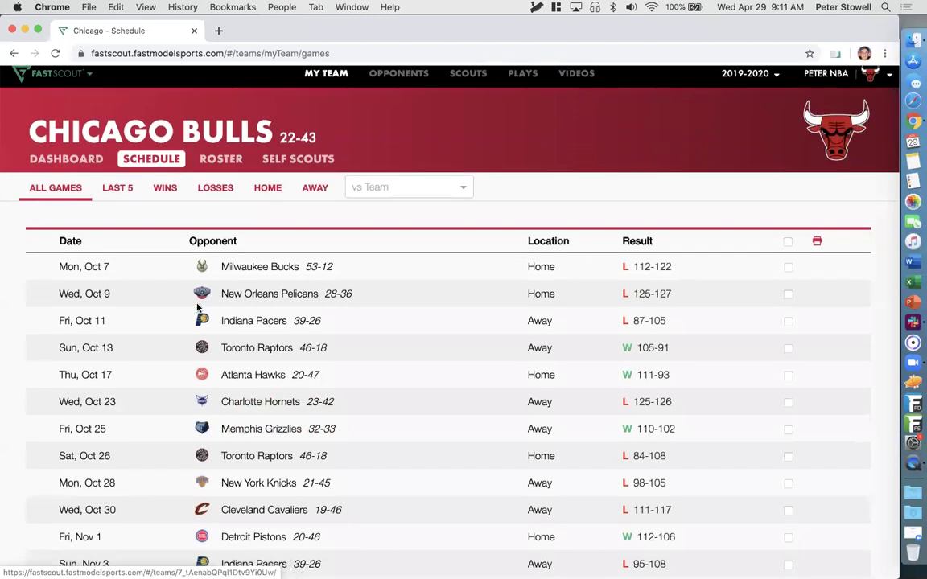
left_click(118, 185)
left_click(170, 189)
left_click(211, 187)
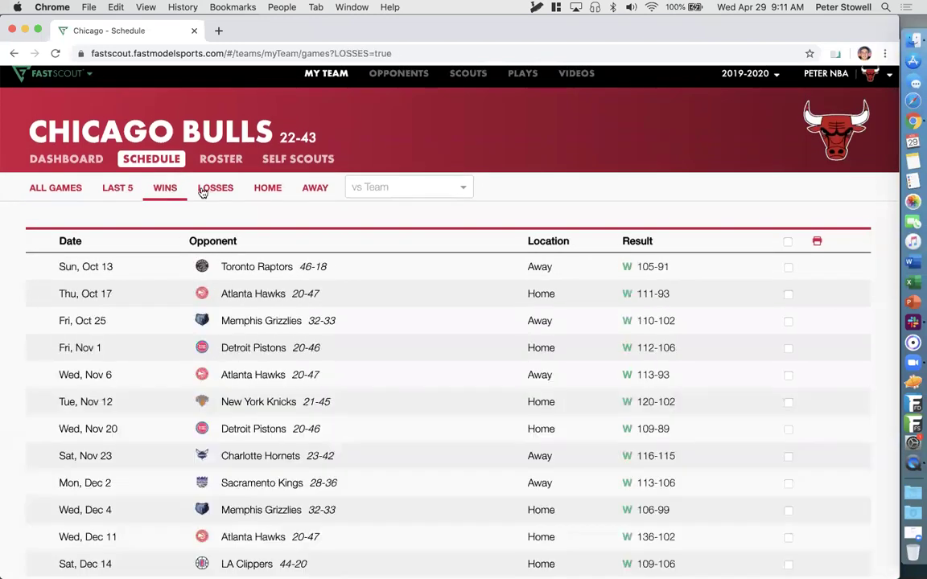
left_click(55, 185)
- Narrow the schedule to games against the Boston Celtics and clear that team filter
left_click(406, 182)
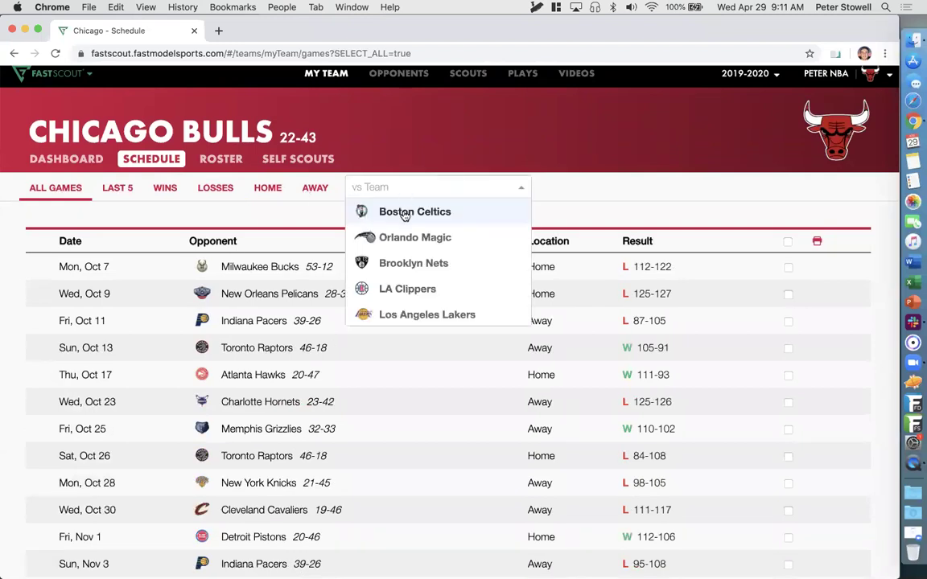
left_click(402, 212)
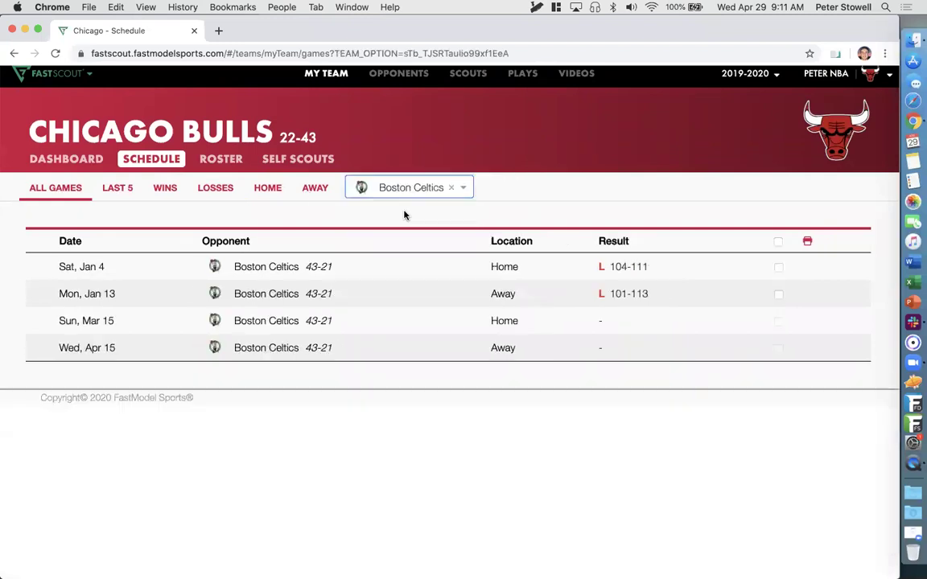
left_click(451, 190)
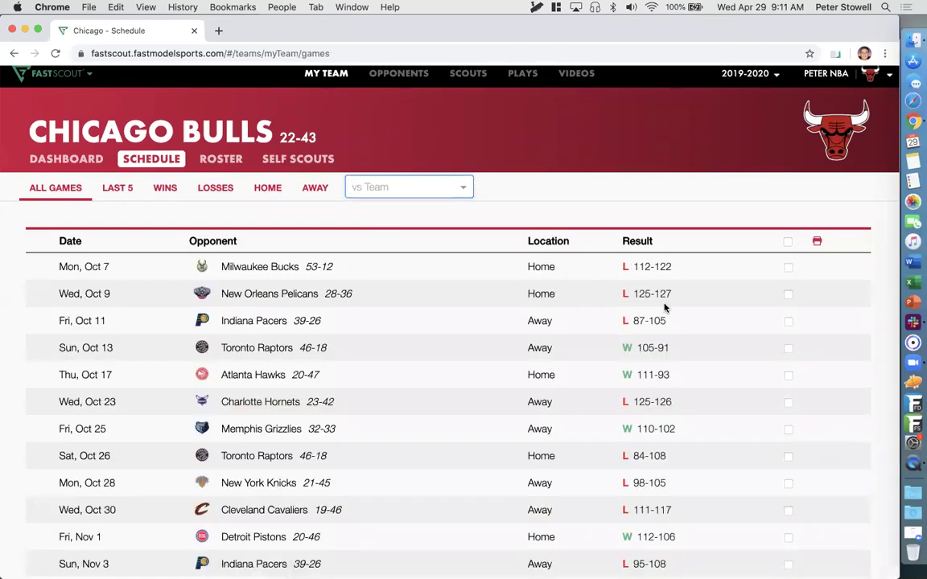
- Open the Mon, Oct 28 game against the New York Knicks and inspect the game flow around the end of the 1st quarter
scroll(664, 308, "down", 2)
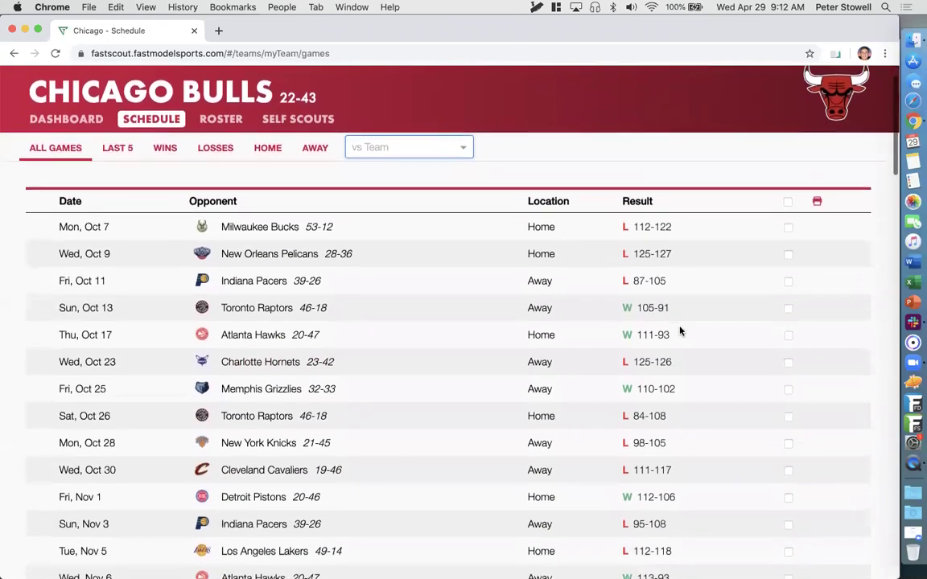
scroll(680, 332, "down", 1)
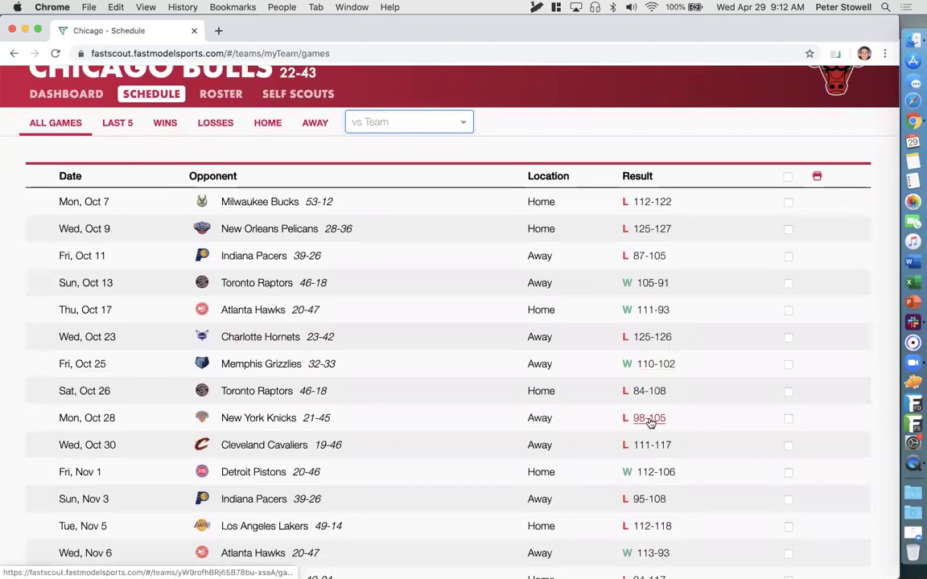
left_click(650, 419)
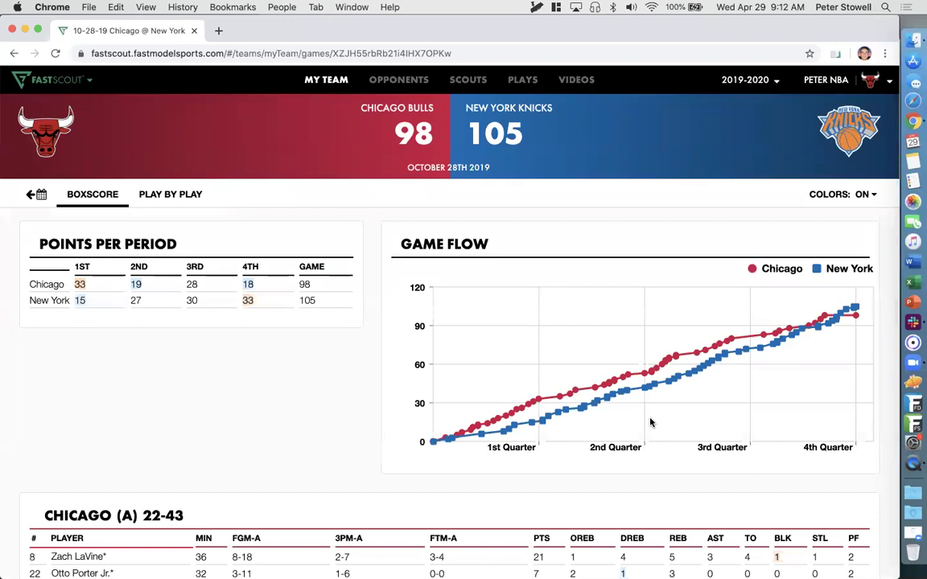
scroll(534, 354, "down", 1)
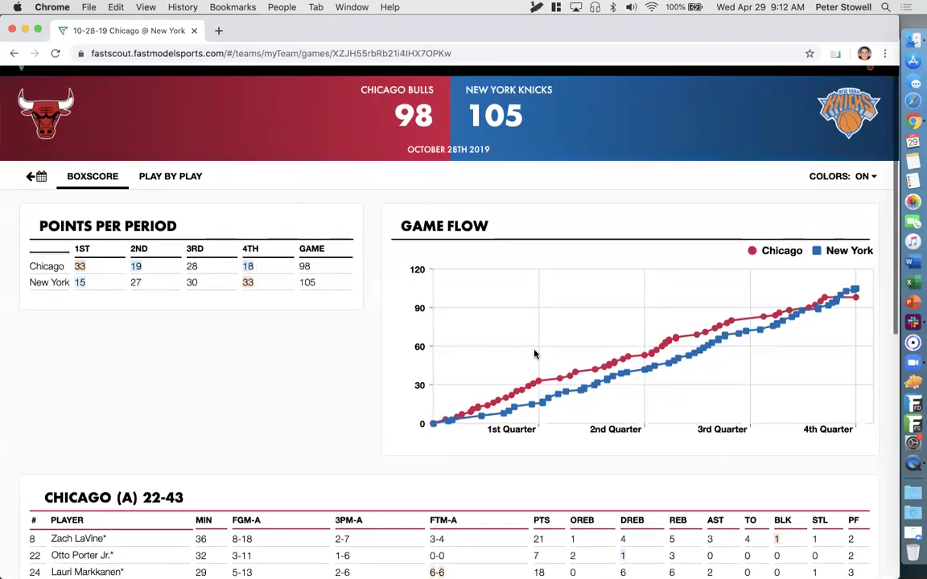
mouse_move(501, 403)
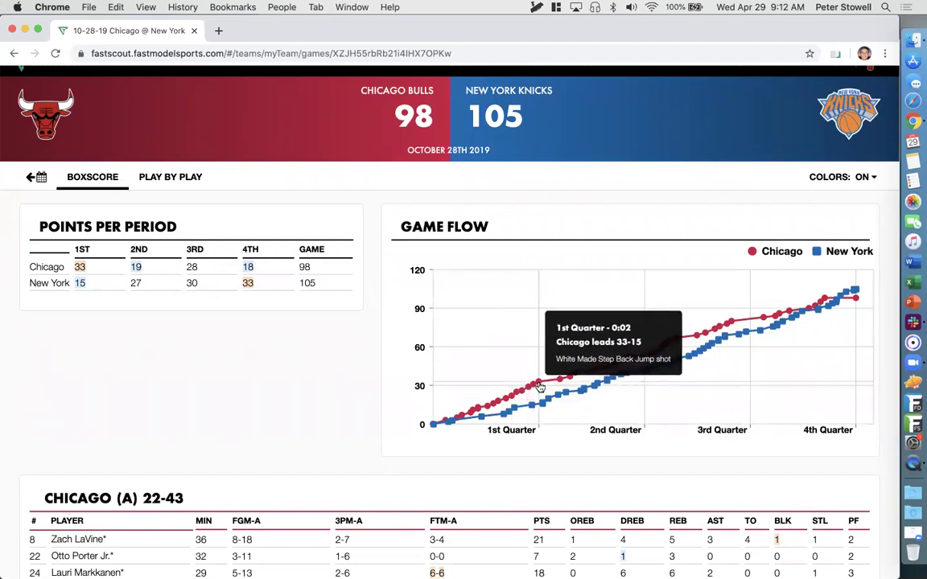
- Examine Chicago's player box score, checking the season averages behind the highlighted points of Wendell Carter Jr. and Coby White
scroll(540, 387, "down", 8)
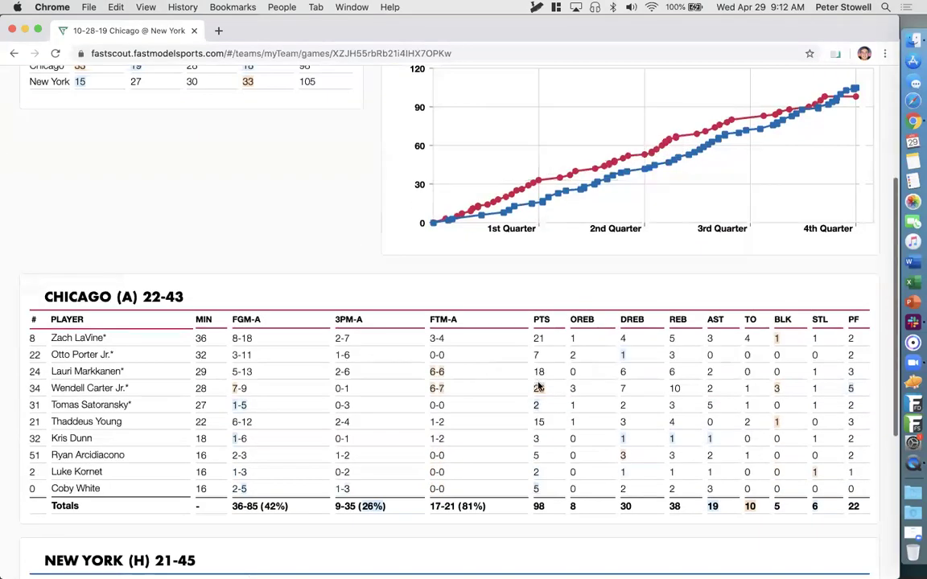
scroll(538, 386, "down", 2)
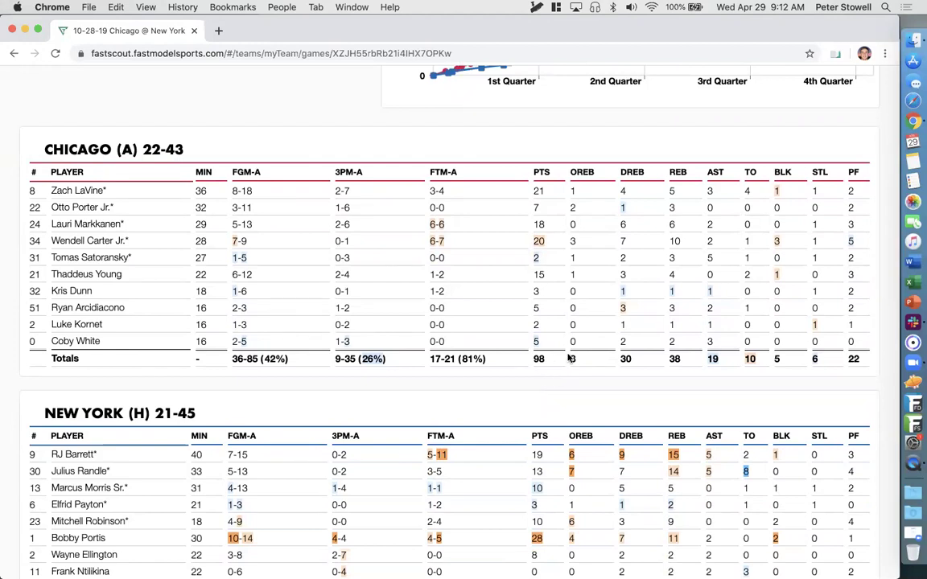
mouse_move(539, 239)
mouse_move(536, 342)
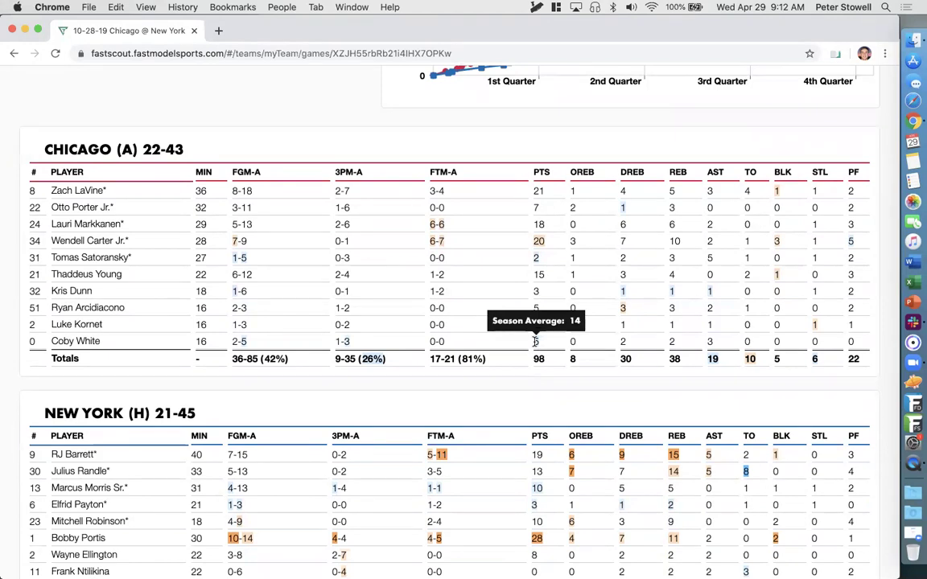
- Check the box score's color highlighting options without changing the setting
scroll(534, 342, "up", 5)
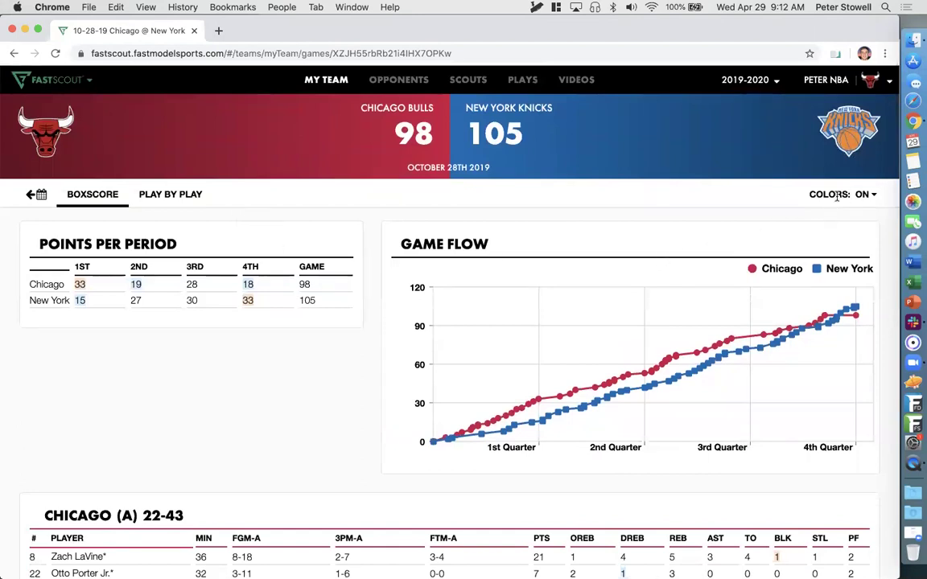
left_click(871, 195)
left_click(258, 193)
- Filter the game's play-by-play to New York's turnovers in the 4th quarter
left_click(172, 194)
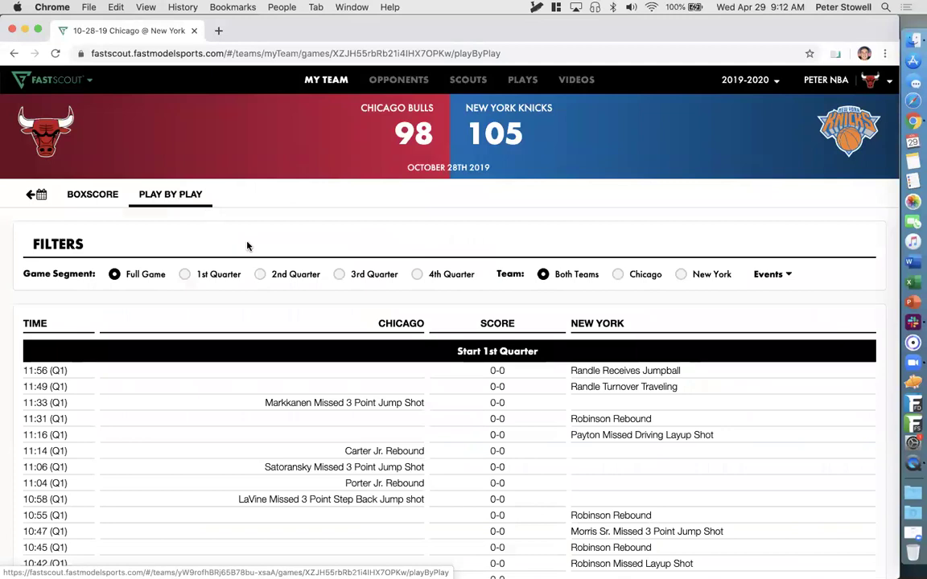
left_click(418, 275)
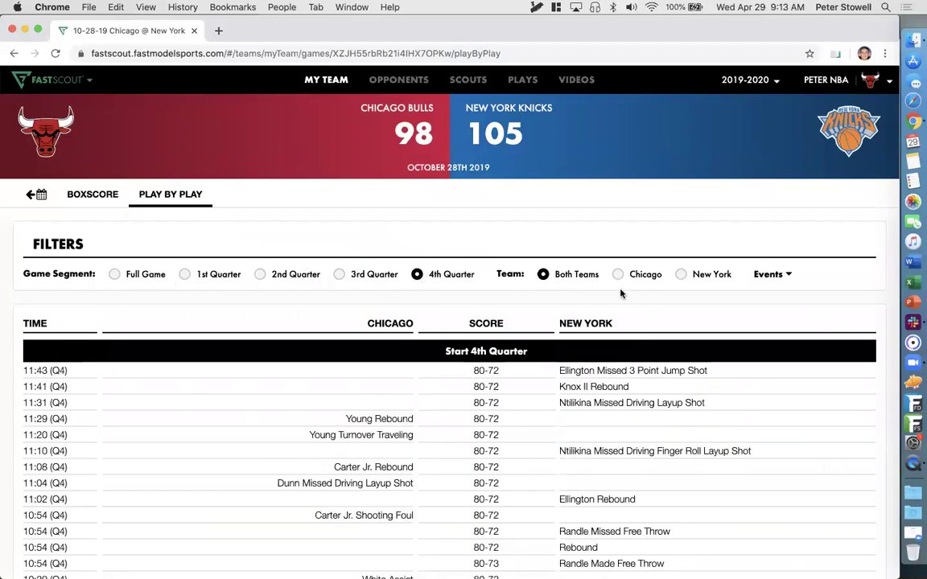
left_click(681, 275)
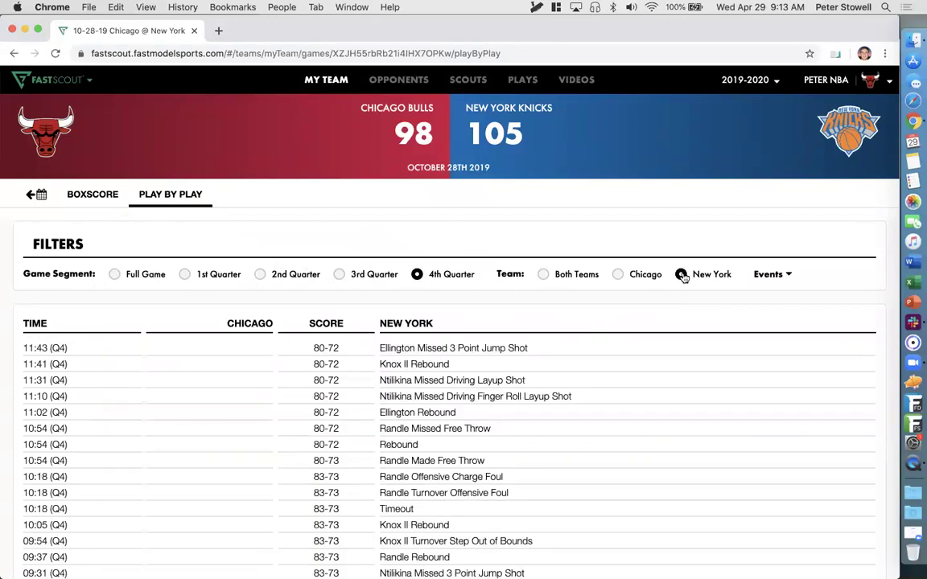
left_click(774, 276)
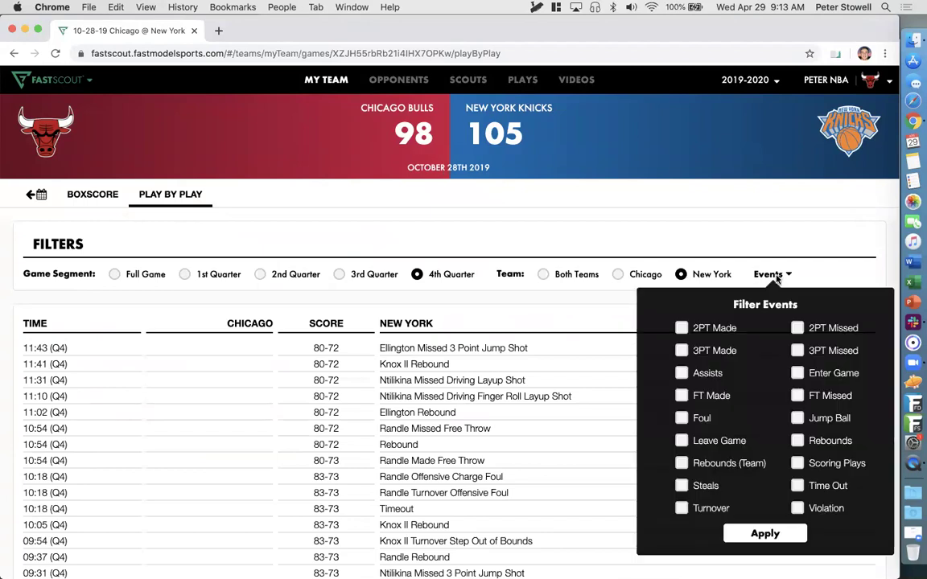
left_click(711, 509)
left_click(768, 534)
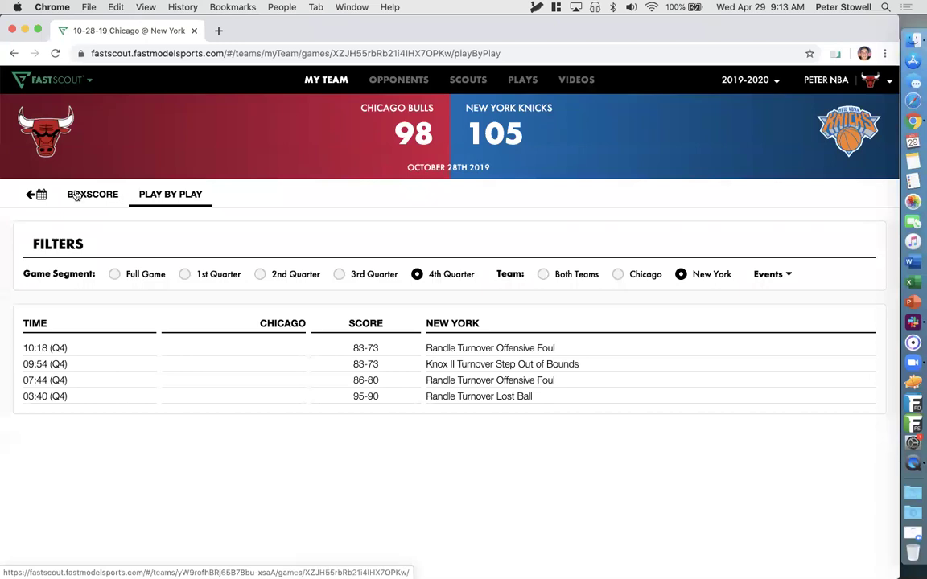
- Open the Chicago Bulls roster, preview it with two players per row, and return to one per row
left_click(36, 194)
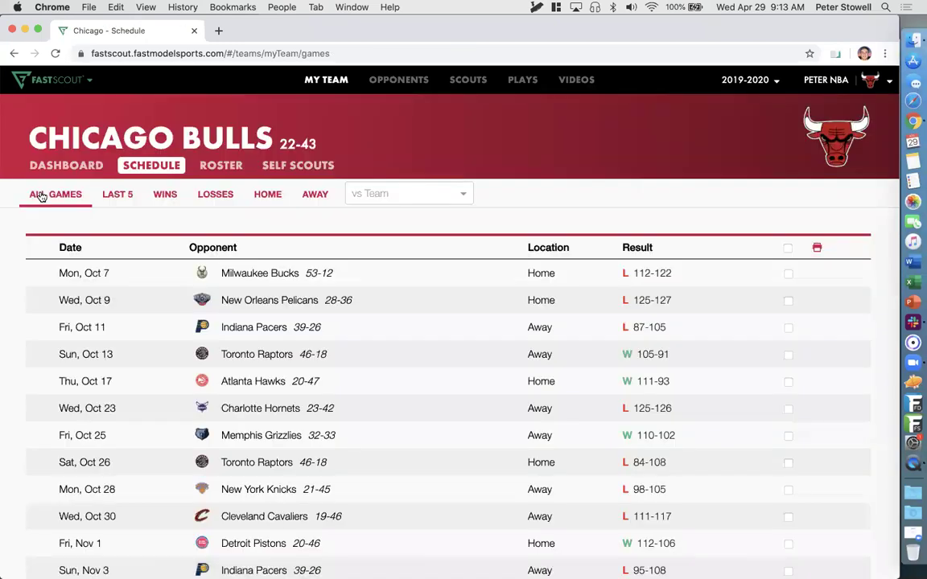
left_click(215, 167)
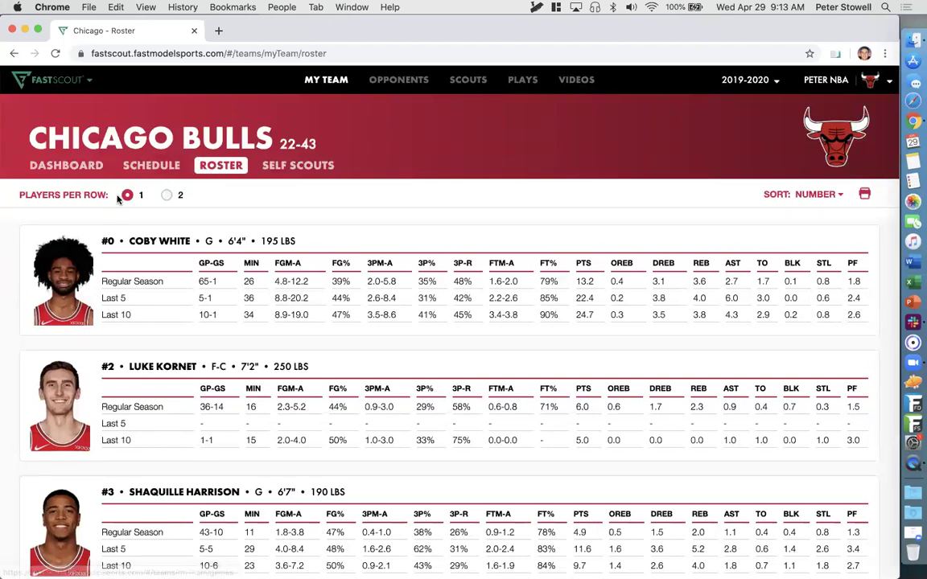
left_click(167, 195)
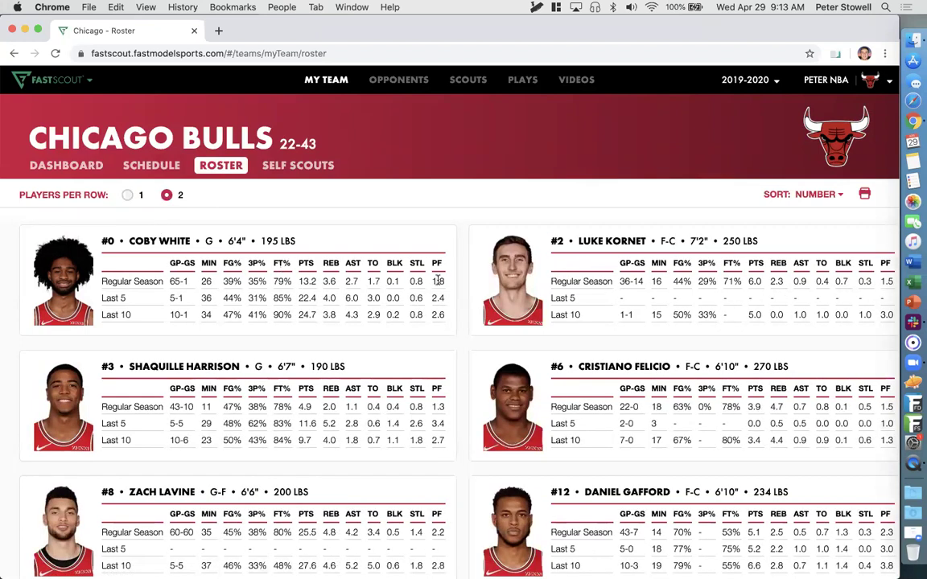
left_click(131, 196)
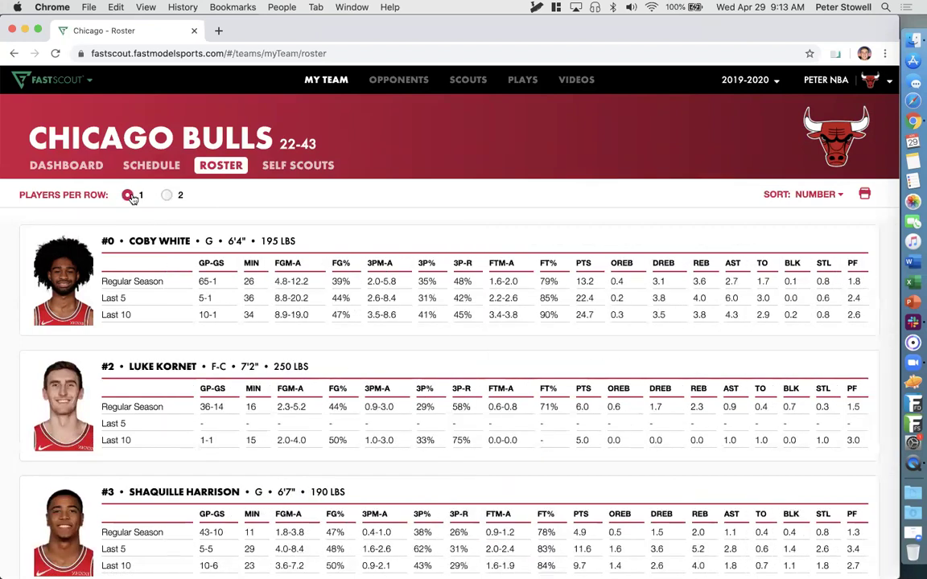
- Sort the roster by points per game and open Zach LaVine's player page
left_click(812, 195)
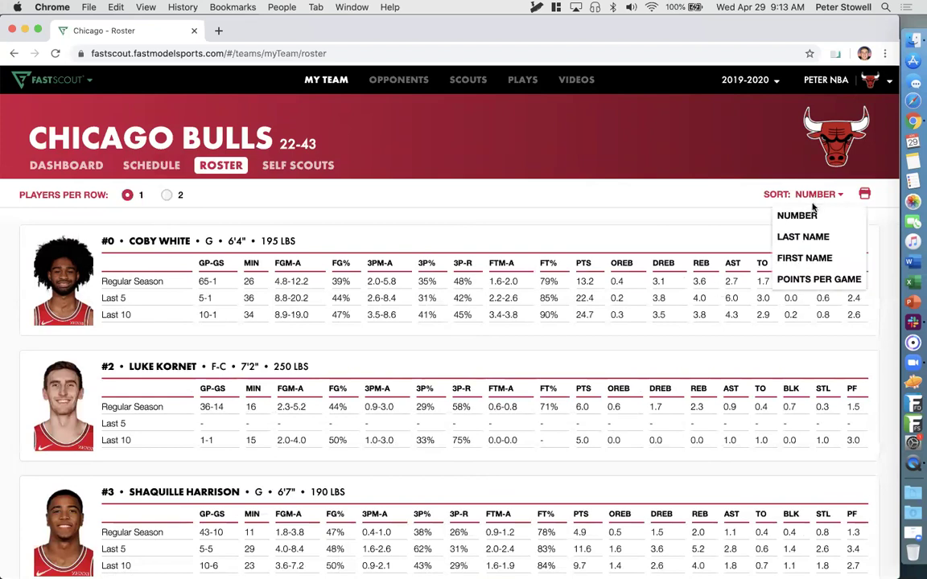
left_click(807, 280)
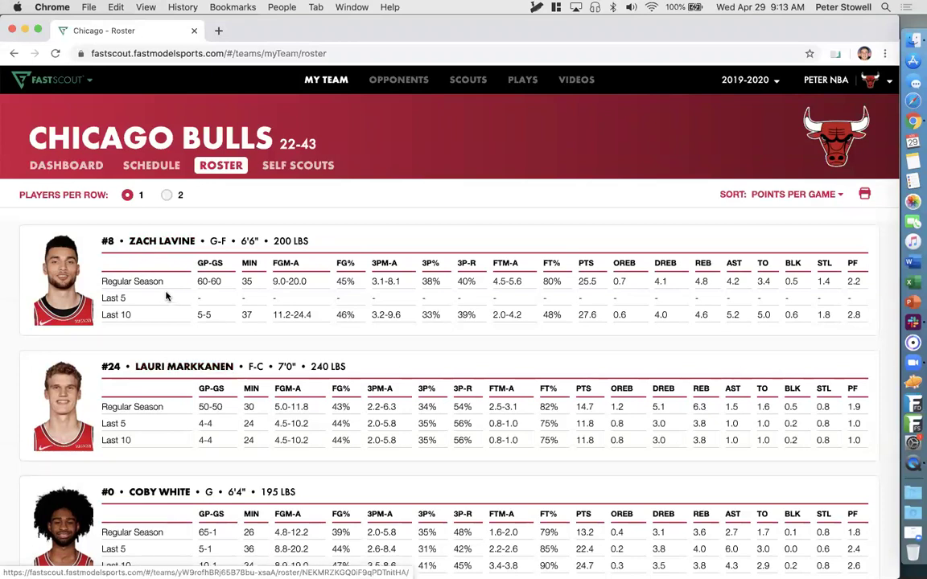
left_click(149, 242)
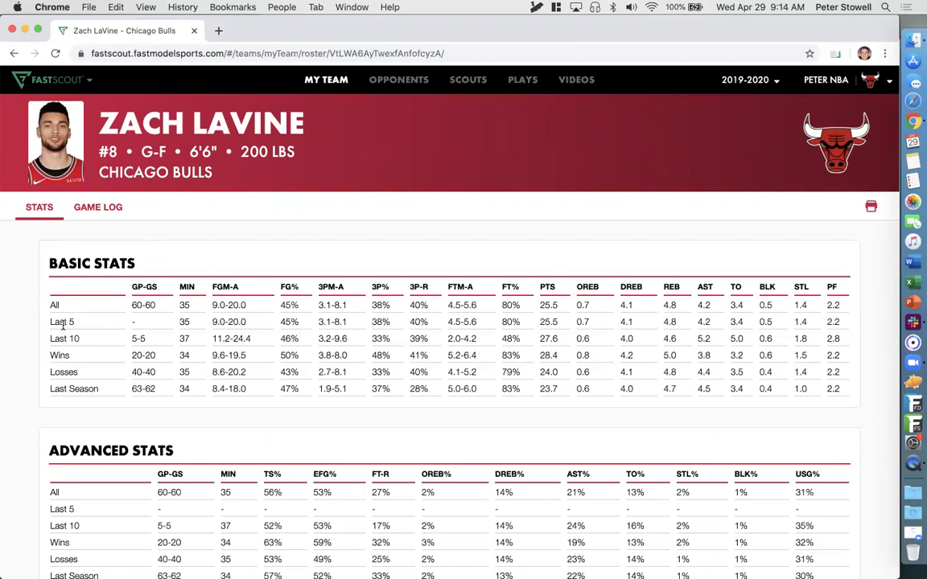
- Review Zach LaVine's season stats and his 2019-2020 game log
scroll(151, 318, "down", 3)
scroll(150, 317, "up", 3)
left_click(100, 209)
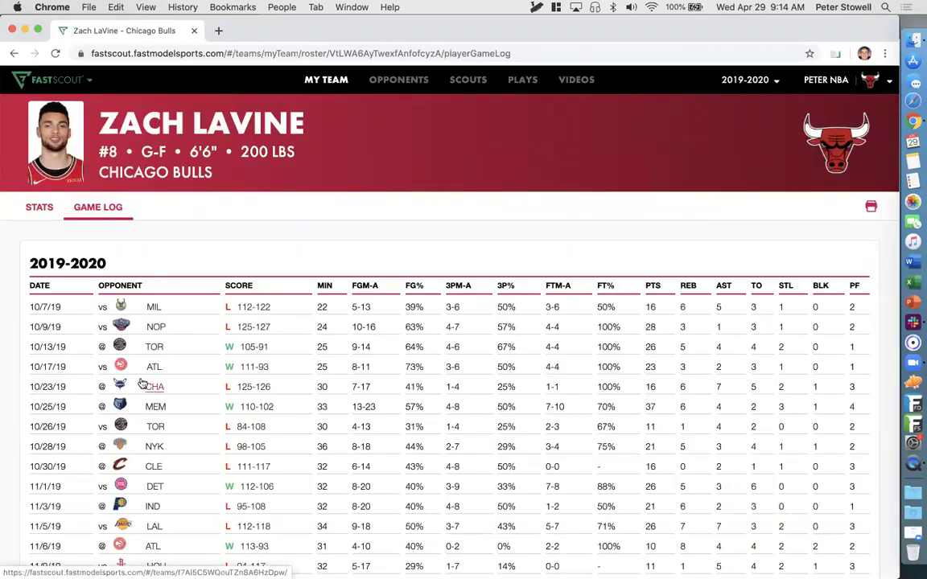
scroll(141, 384, "down", 2)
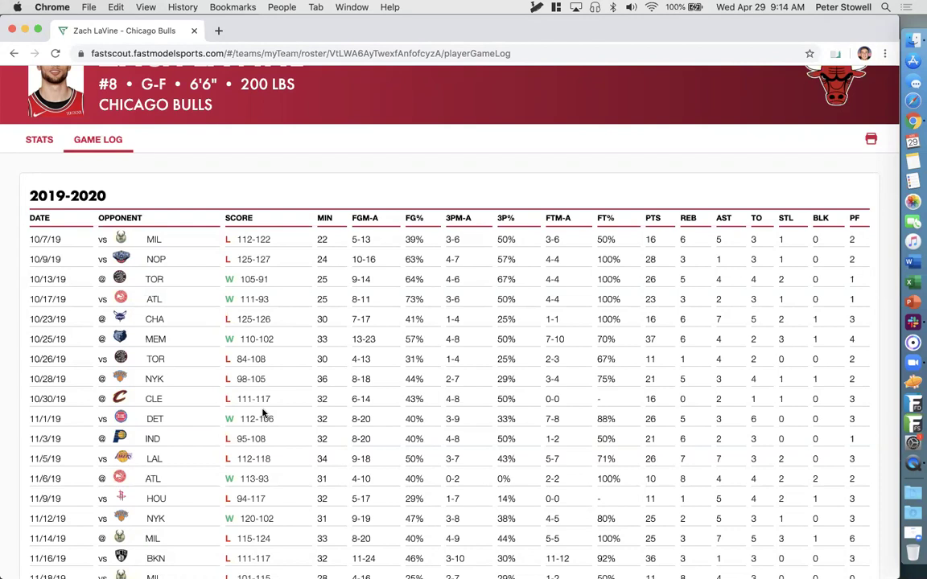
scroll(262, 413, "up", 2)
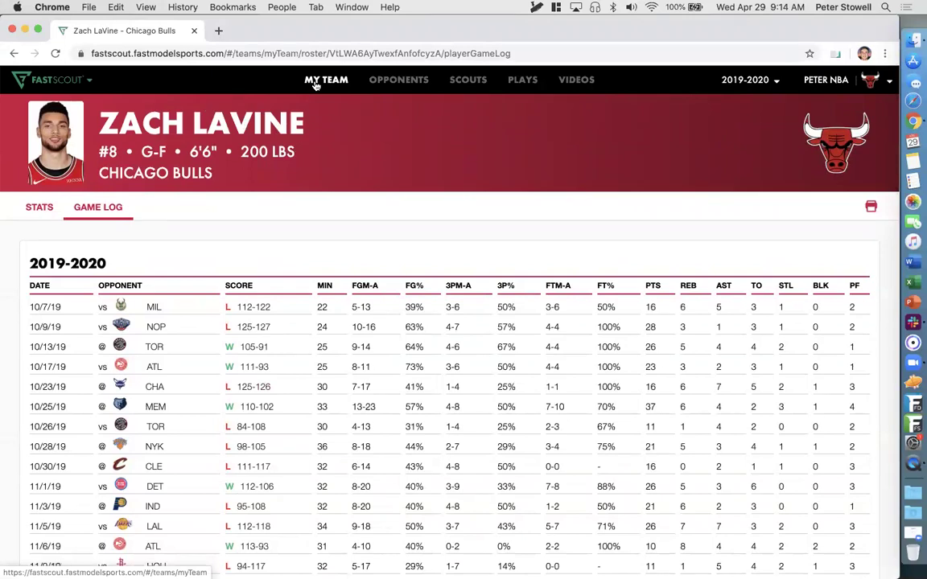
- Open the opponent scouts library and review the available season, team and prepared-by filter choices
left_click(467, 81)
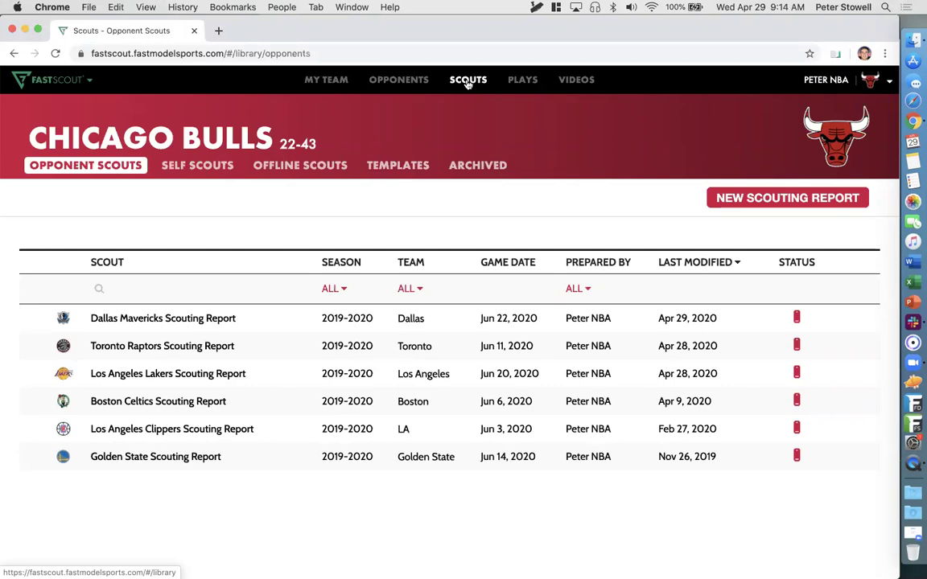
left_click(333, 290)
left_click(407, 289)
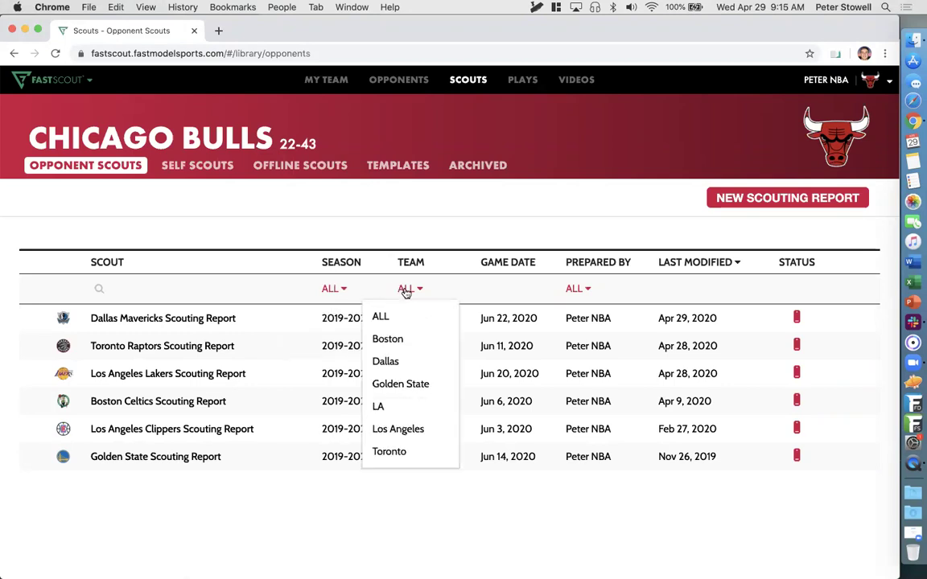
left_click(575, 290)
left_click(603, 213)
left_click(576, 290)
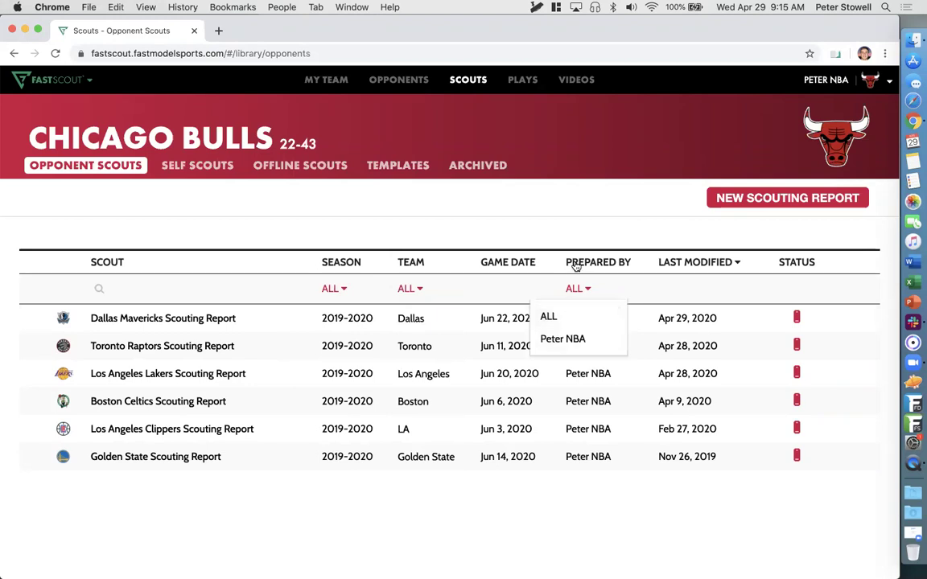
left_click(596, 235)
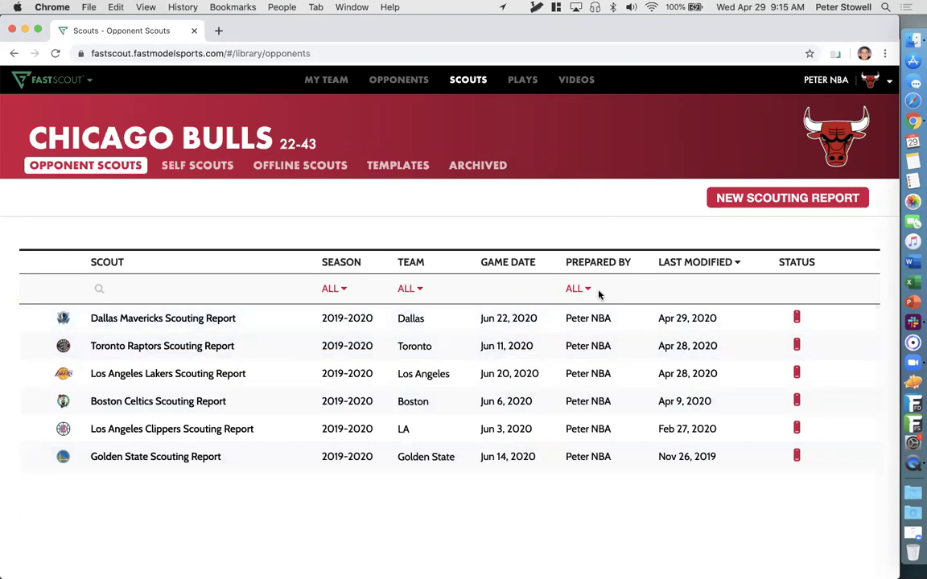
left_click(774, 199)
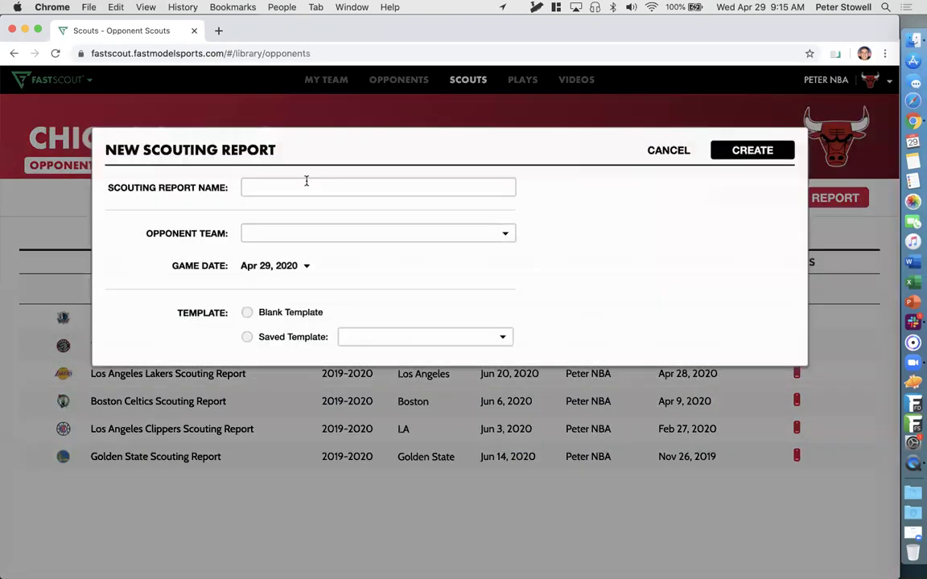
left_click(303, 182)
left_click(624, 206)
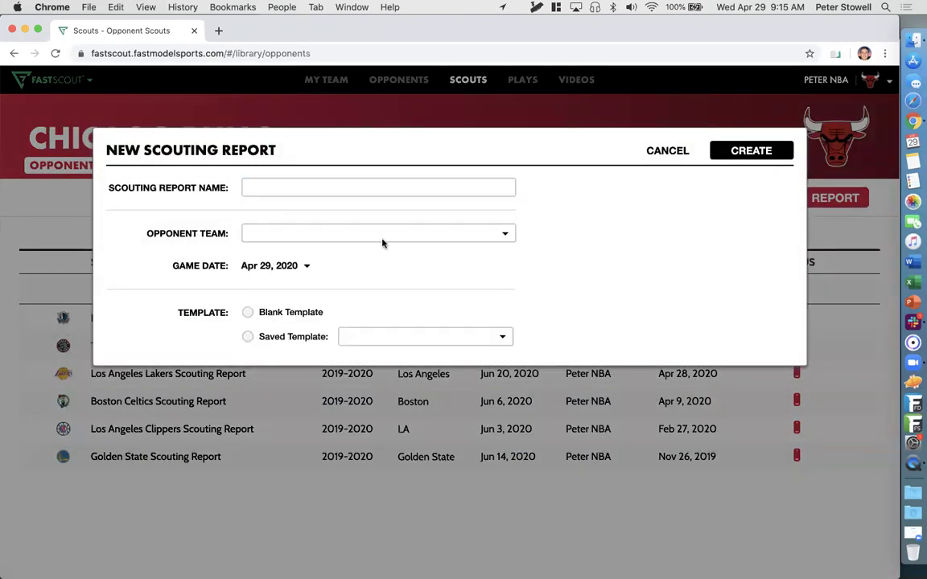
left_click(298, 231)
left_click(310, 279)
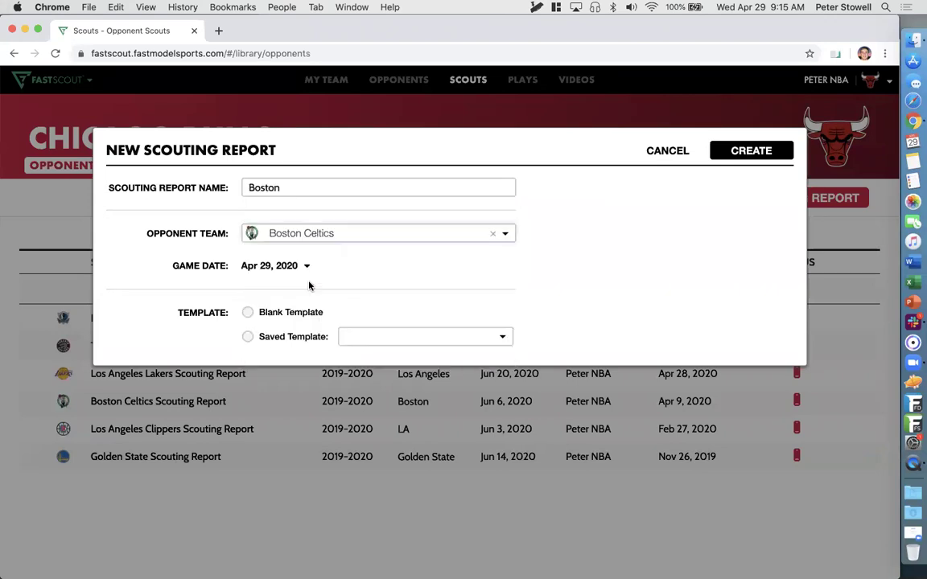
left_click(274, 311)
left_click(285, 336)
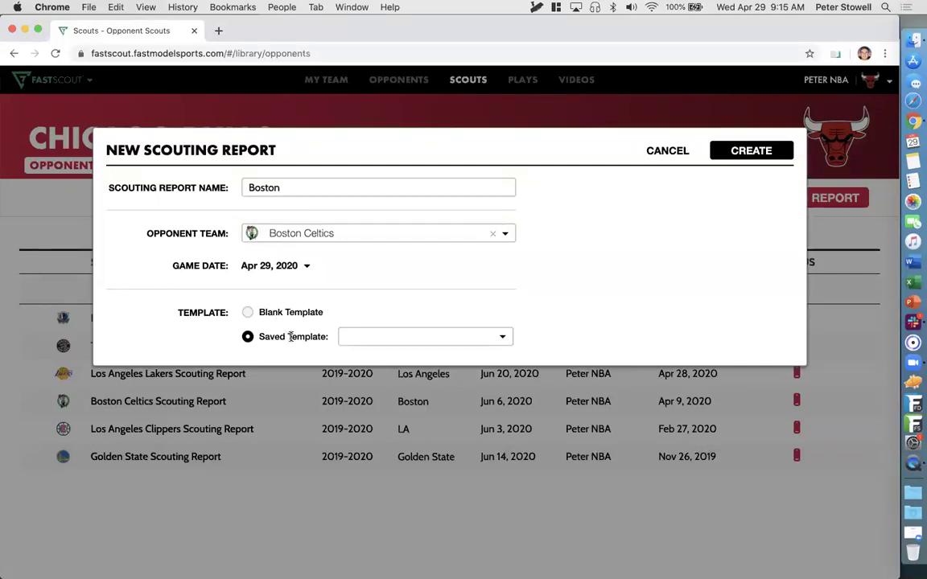
left_click(370, 337)
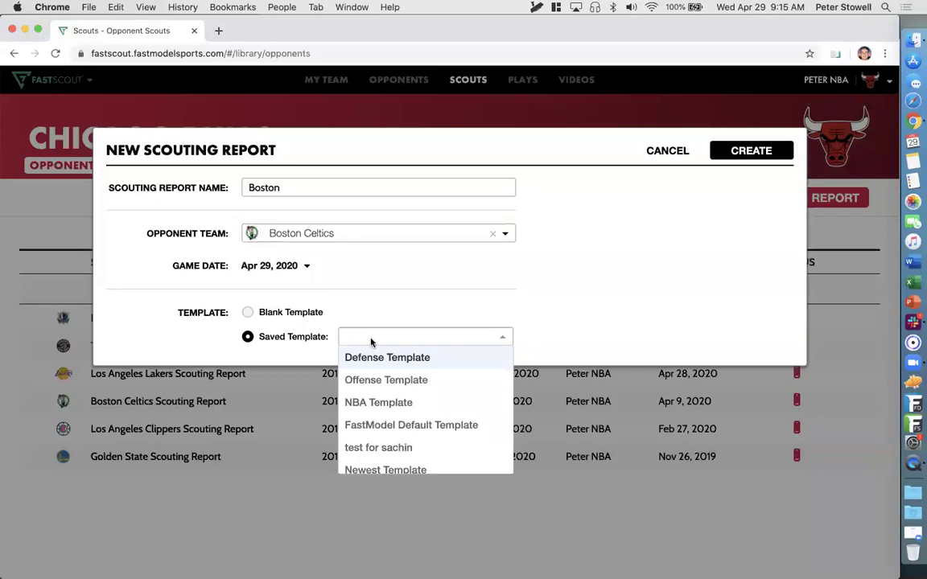
left_click(594, 212)
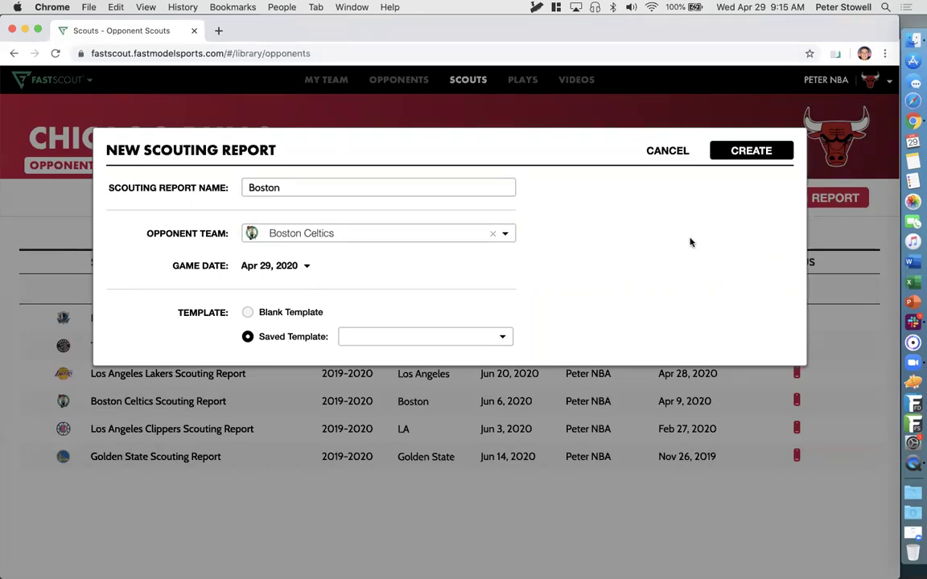
left_click(666, 152)
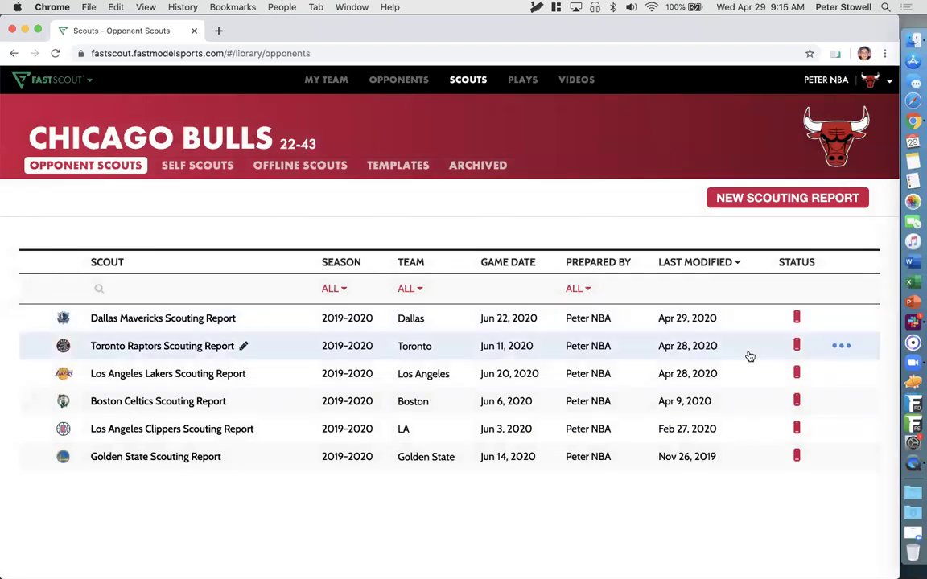
- Open the Dallas Mavericks scouting report and examine the text formatting and colour options of the Offensive Keys tile
left_click(444, 321)
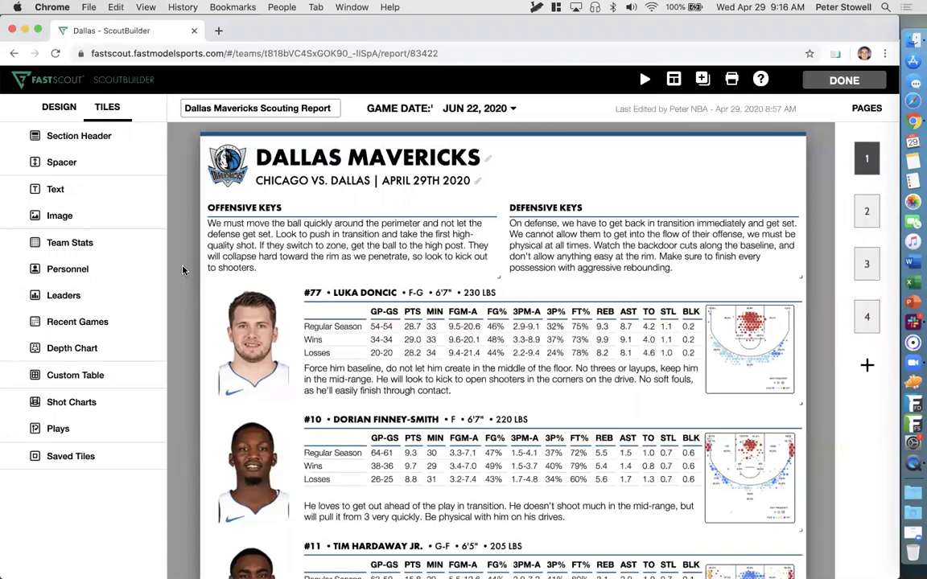
left_click(273, 246)
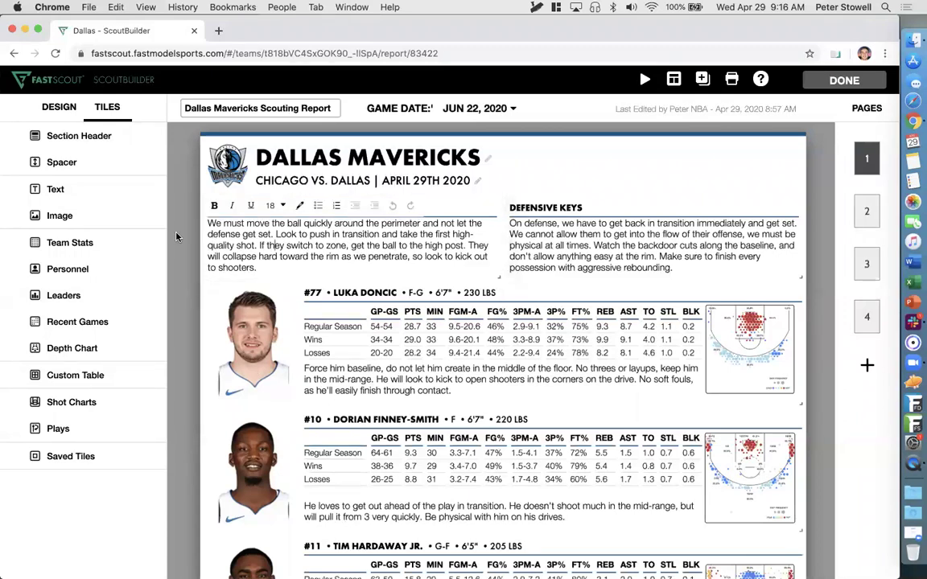
left_click(593, 249)
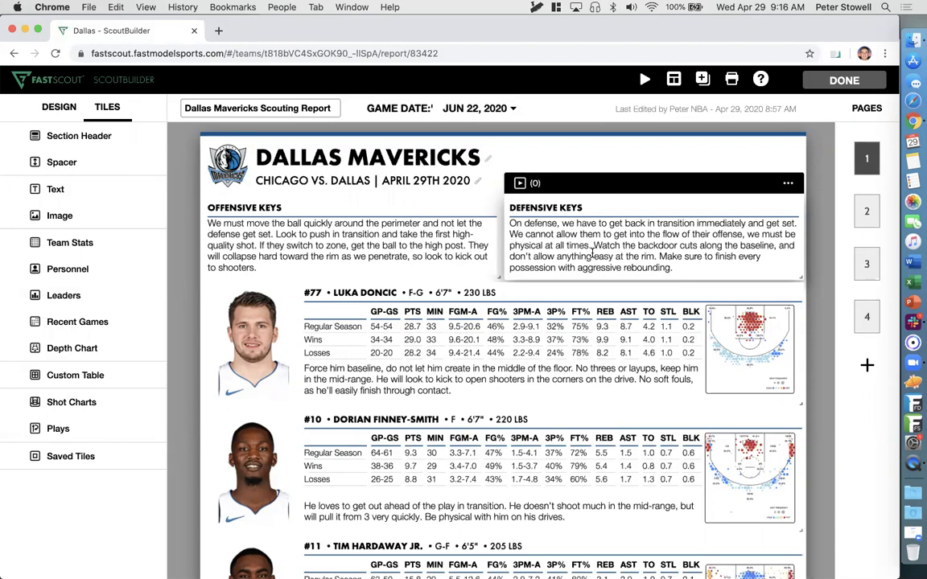
left_click(362, 234)
left_click(383, 234)
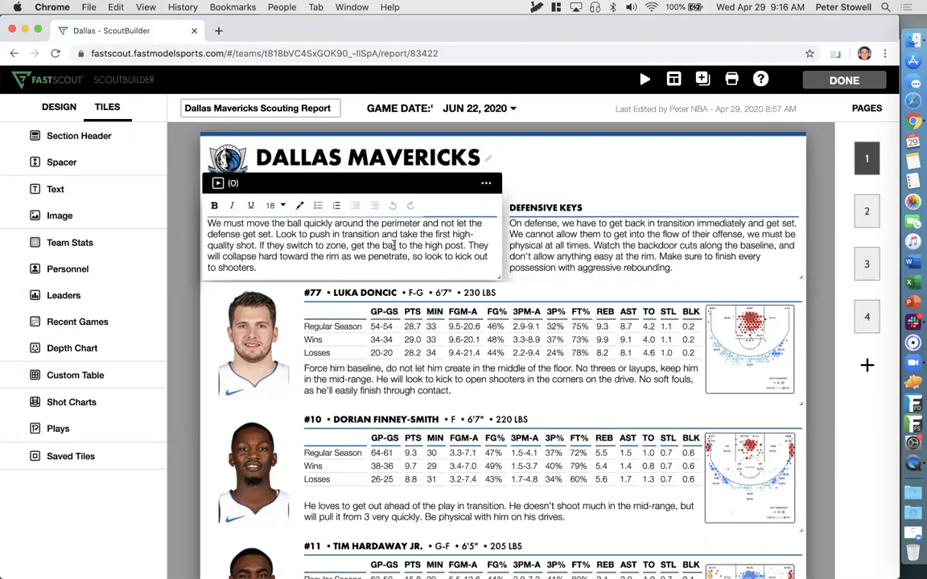
key("super+Down")
left_click(299, 208)
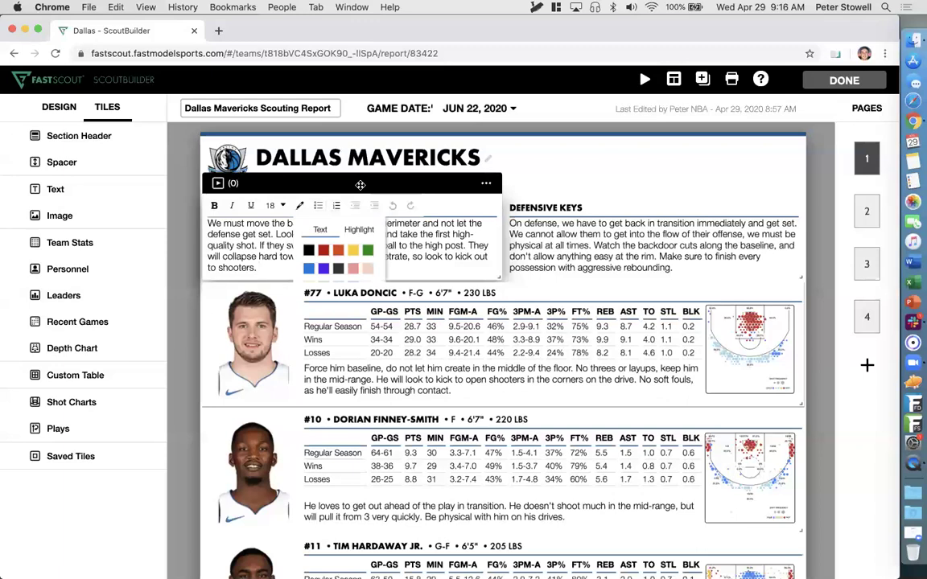
left_click(392, 232)
left_click(288, 267)
mouse_move(585, 239)
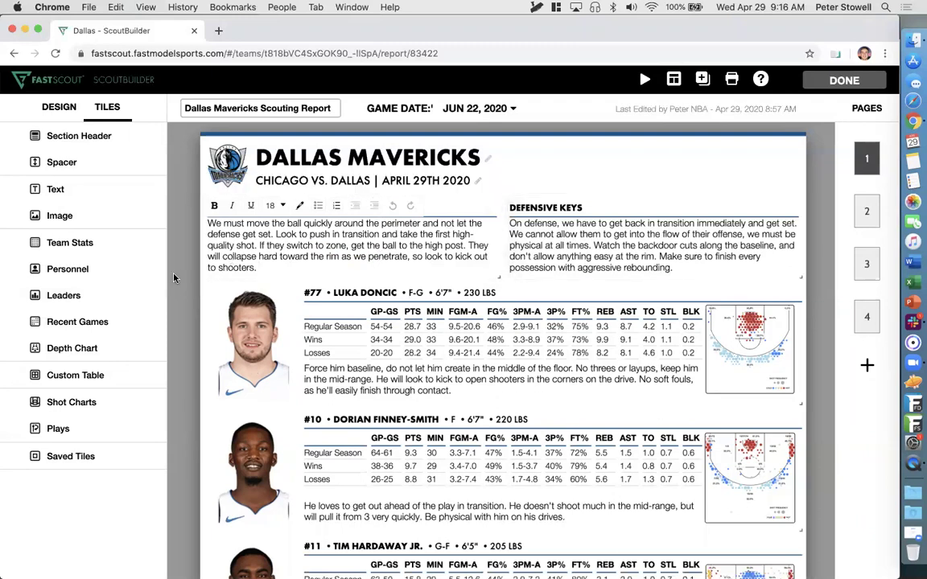
- Examine Luka Doncic's personnel tile with its scouting notes and open the tile's settings
left_click(259, 280)
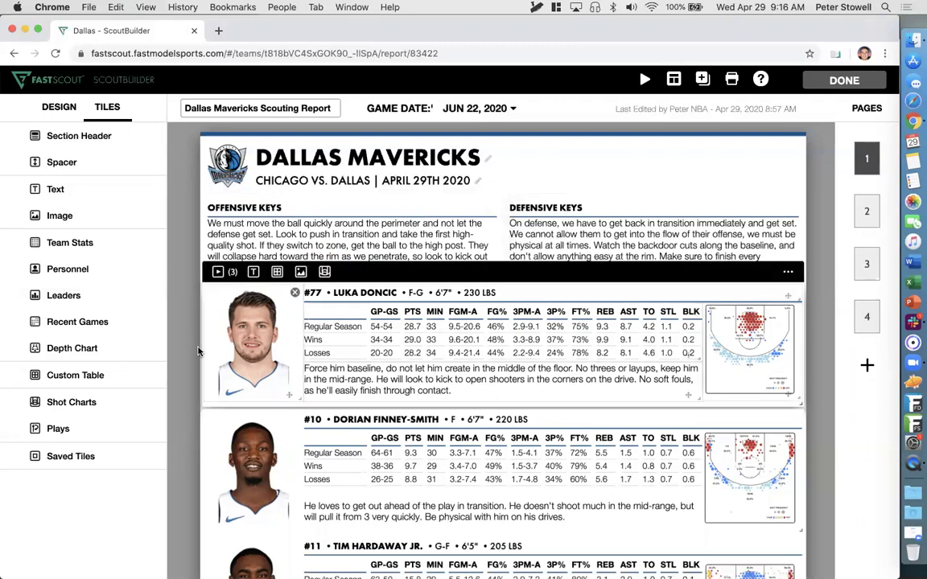
scroll(183, 311, "down", 2)
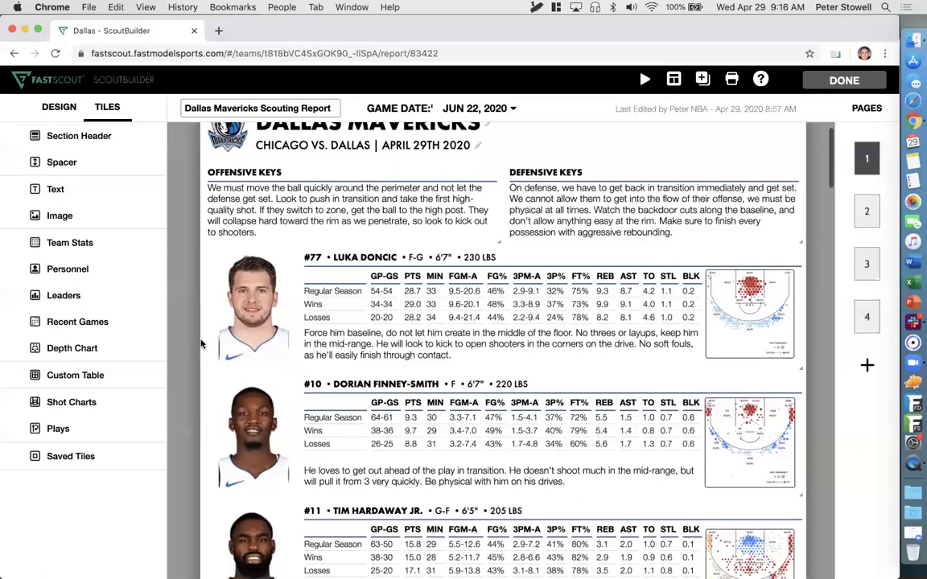
mouse_move(312, 264)
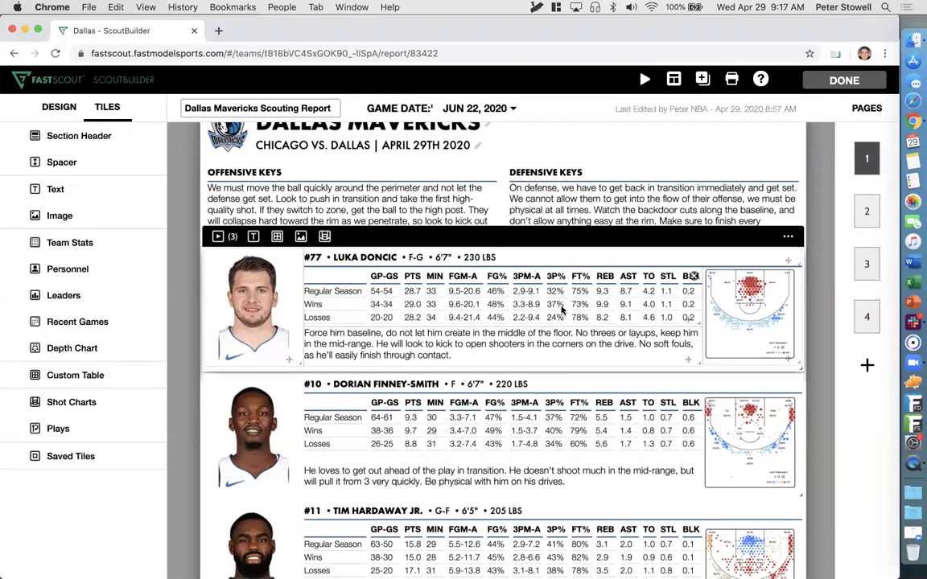
left_click(460, 356)
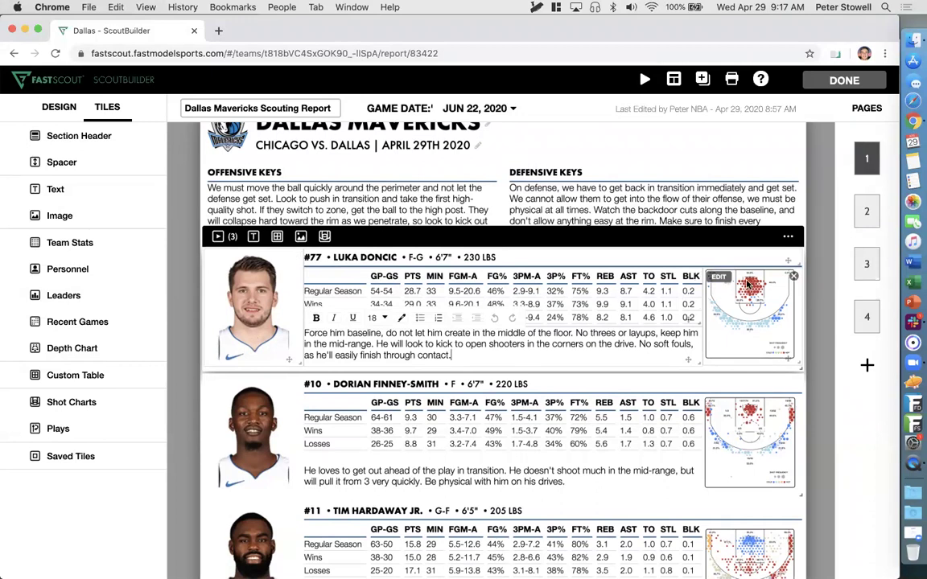
left_click(788, 240)
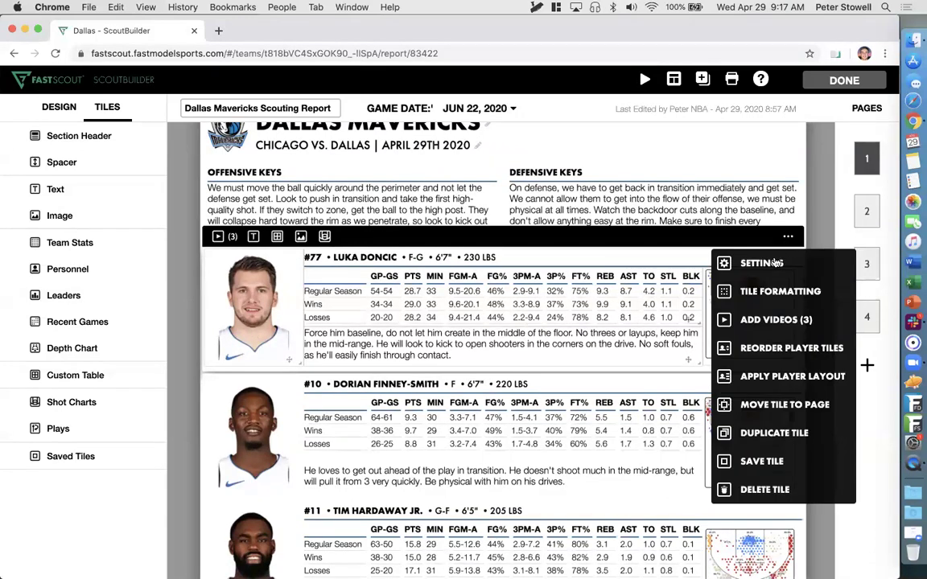
left_click(772, 263)
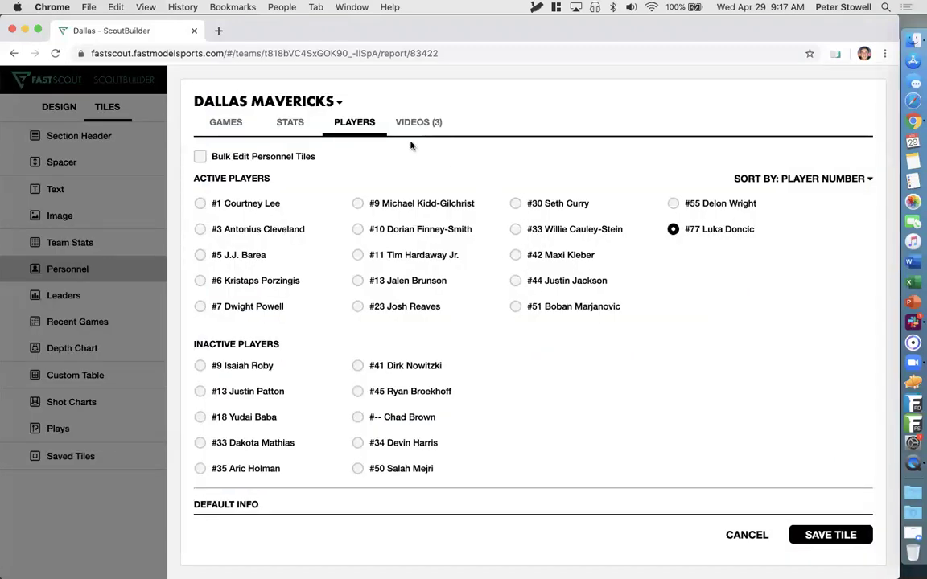
- Review the stat selection, custom stats, stat type, decimal places and column order options for Luka Doncic's tile
left_click(289, 122)
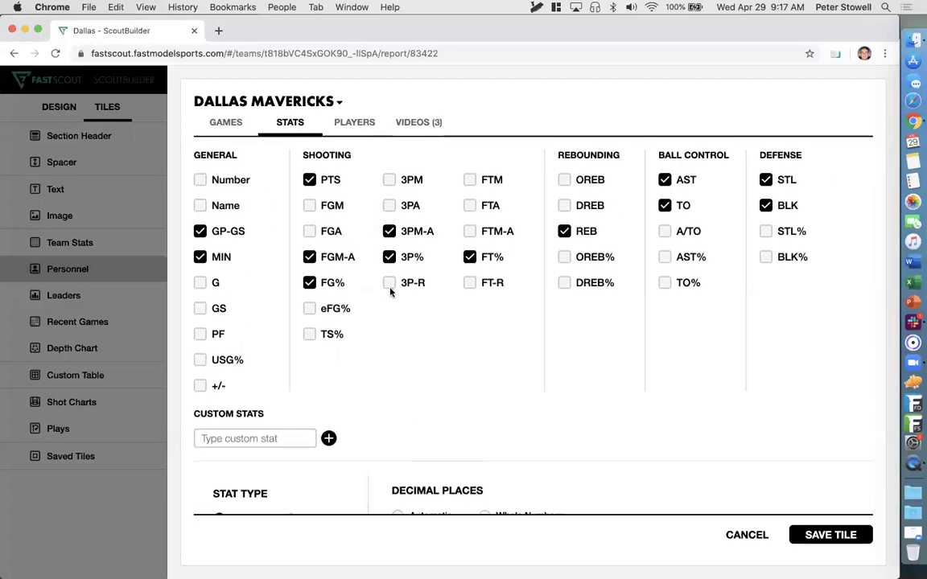
scroll(390, 292, "down", 1)
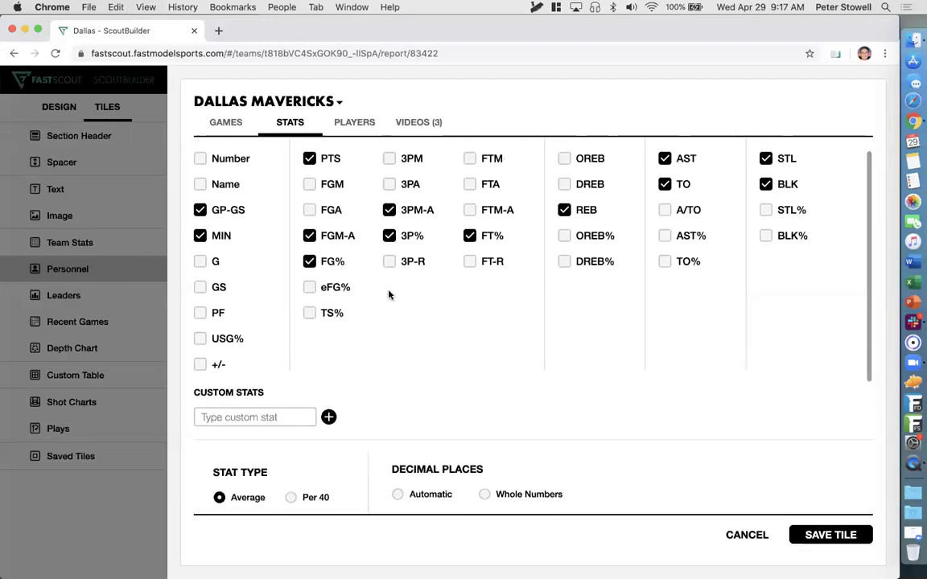
left_click(265, 416)
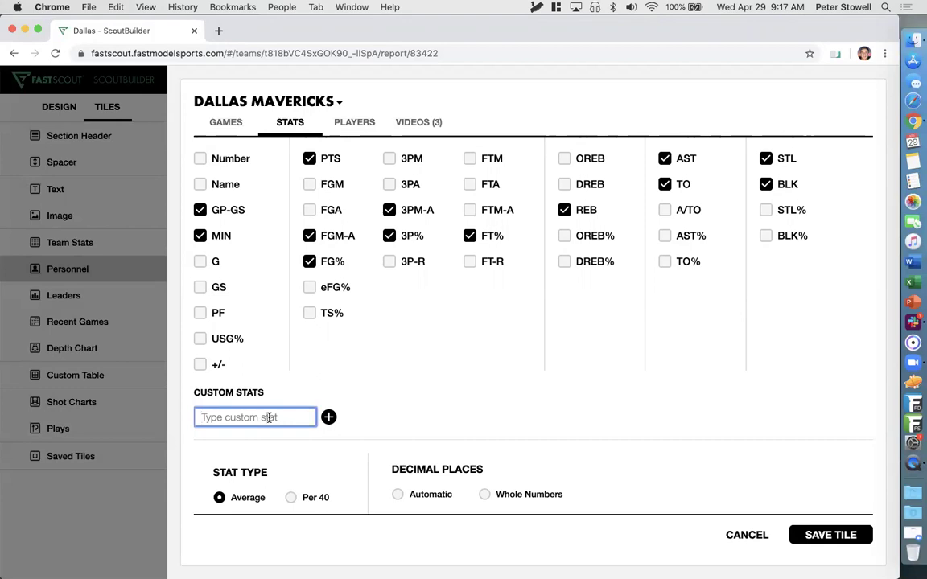
scroll(276, 330, "down", 3)
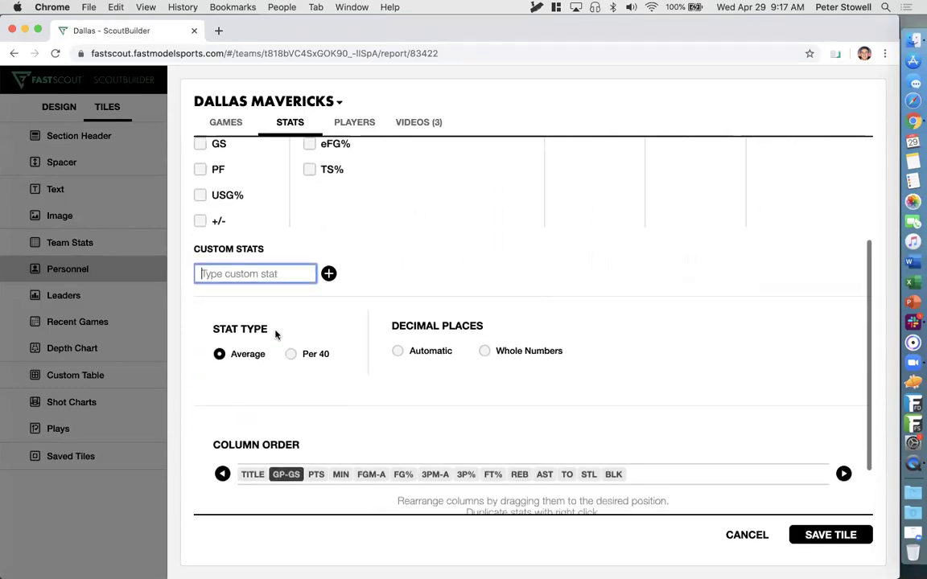
scroll(452, 345, "down", 1)
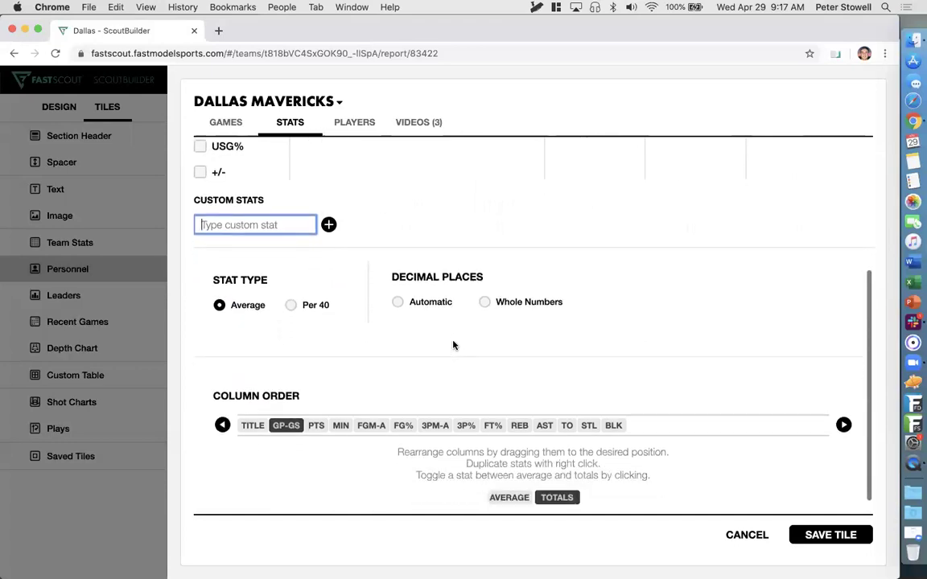
left_click(435, 415)
left_click(435, 415)
left_click(435, 415)
mouse_move(438, 422)
left_mouse_down()
mouse_move(573, 417)
mouse_move(434, 415)
left_mouse_up()
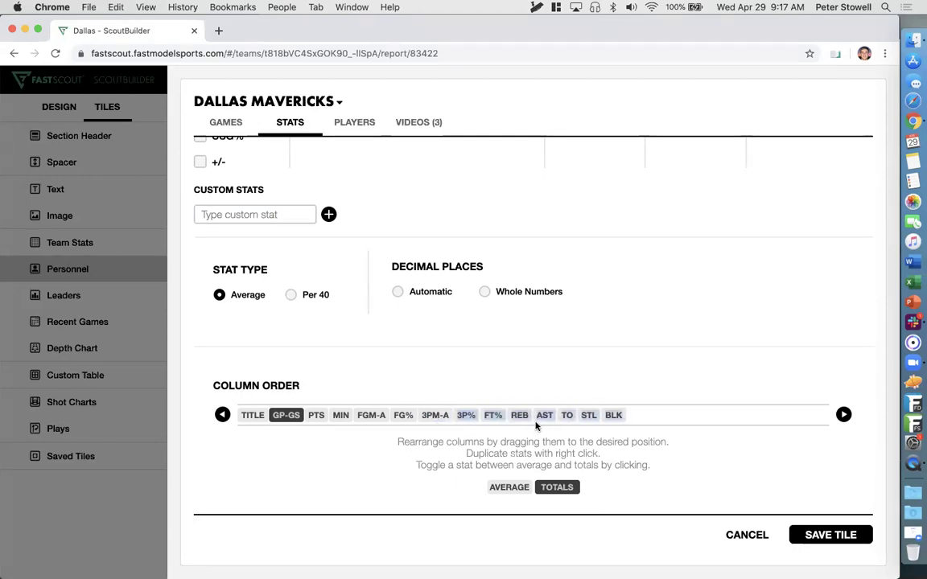
scroll(557, 324, "up", 5)
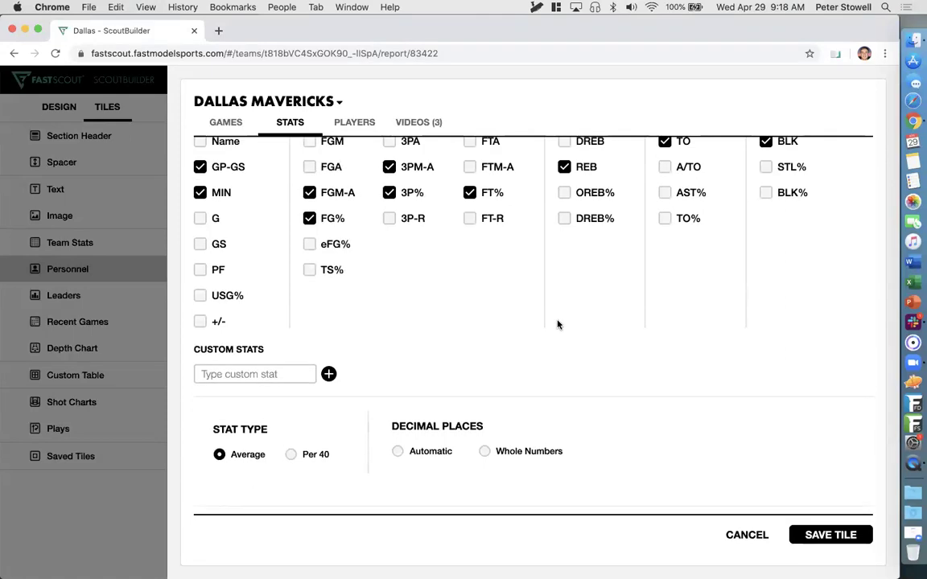
scroll(557, 324, "up", 2)
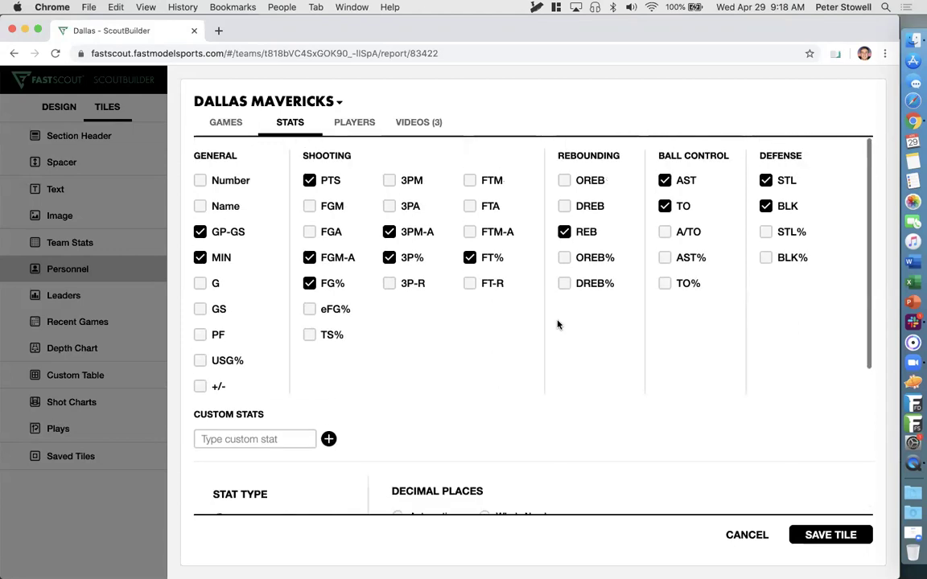
- Review the game split and new custom split options without adding a split, and save Luka Doncic's tile
left_click(235, 127)
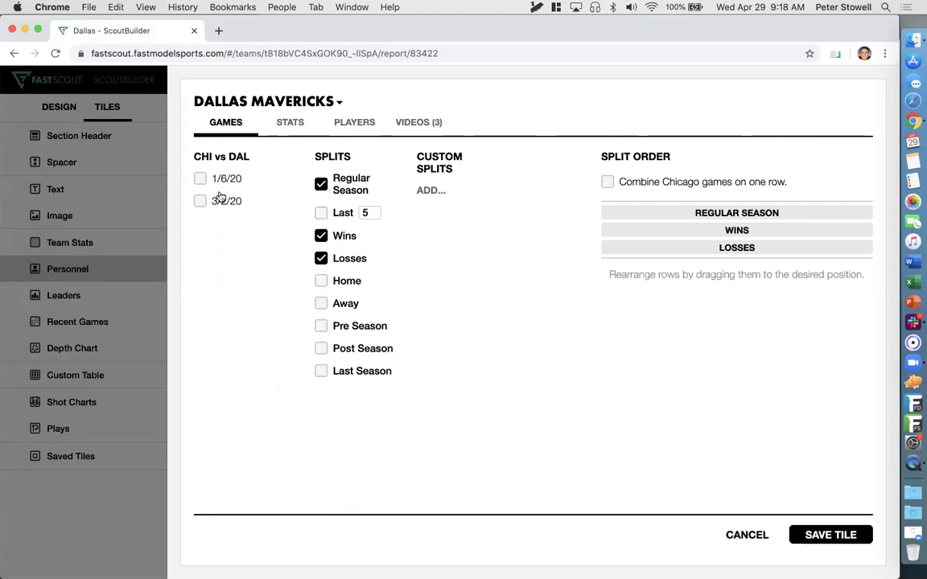
left_click(431, 191)
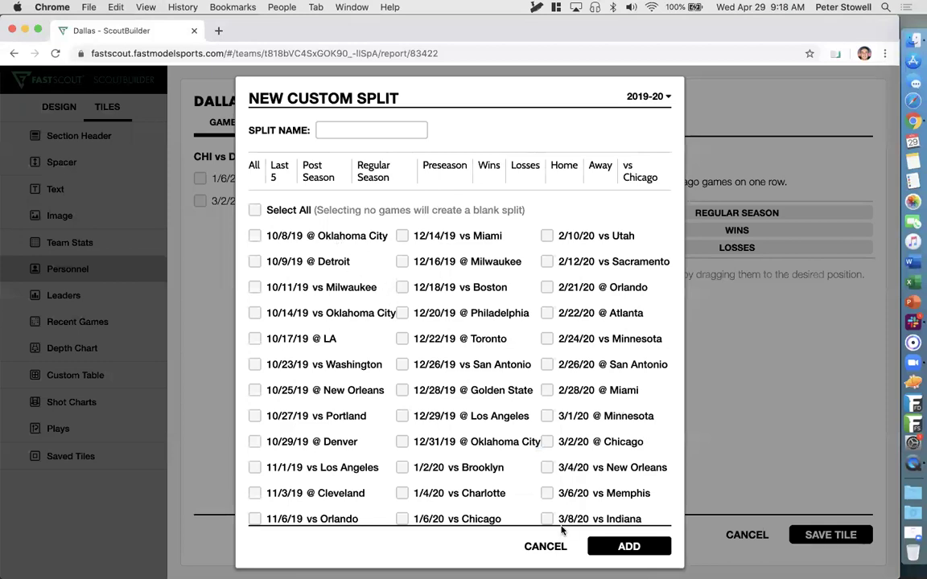
left_click(550, 546)
mouse_move(652, 213)
left_mouse_down()
mouse_move(649, 235)
mouse_move(658, 232)
mouse_move(650, 213)
left_mouse_up()
left_click(824, 535)
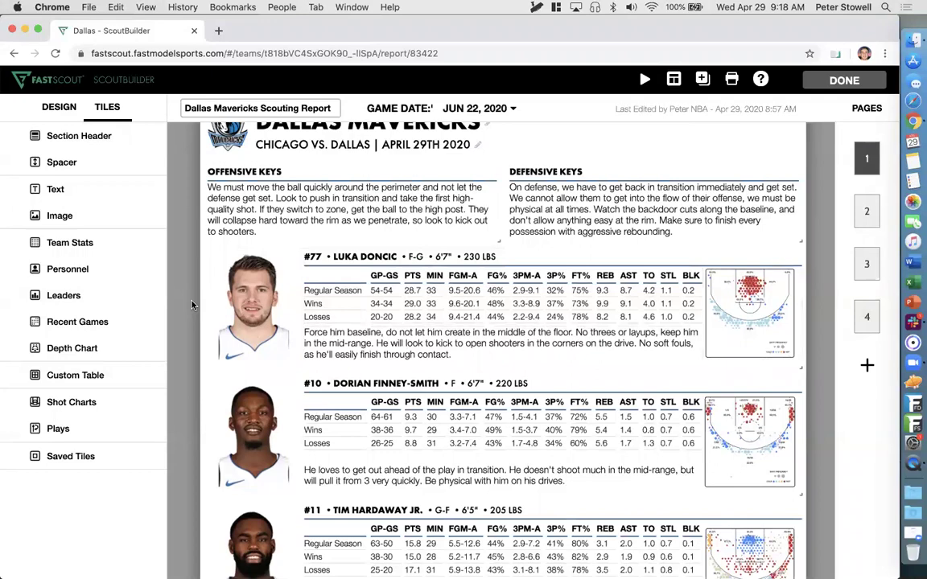
- Examine the remaining player tiles and team stats on page 1 and the start of page 2 of the report
scroll(191, 304, "down", 2)
scroll(192, 304, "down", 5)
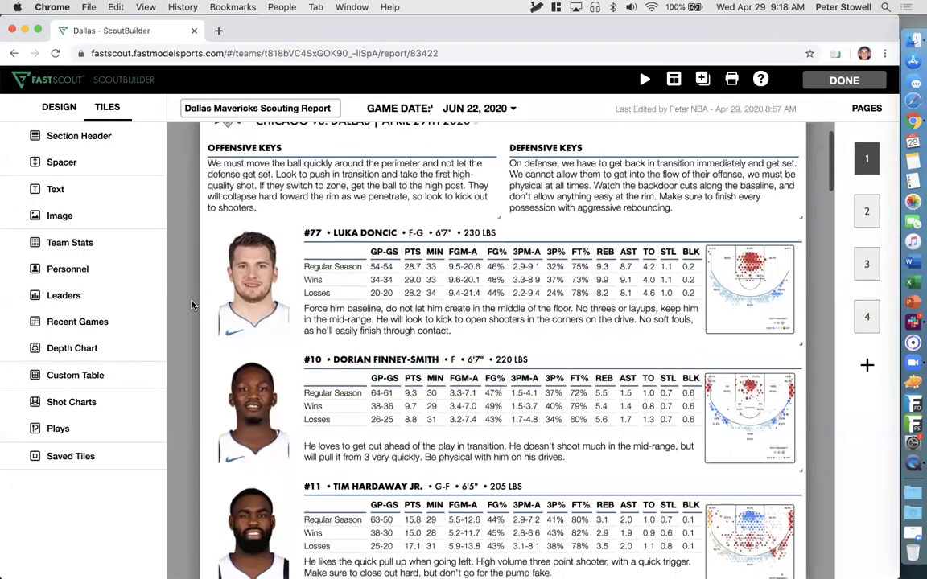
scroll(192, 304, "down", 5)
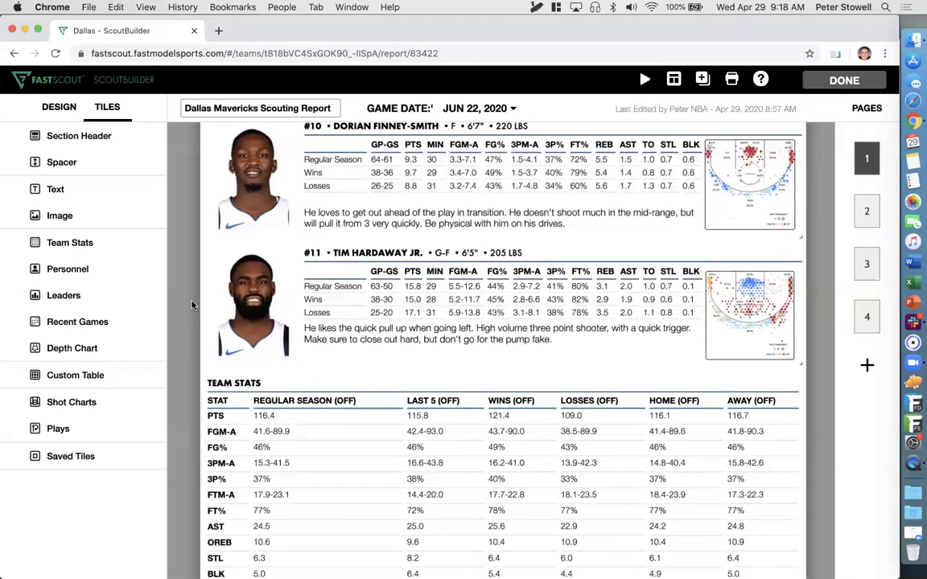
scroll(191, 304, "down", 5)
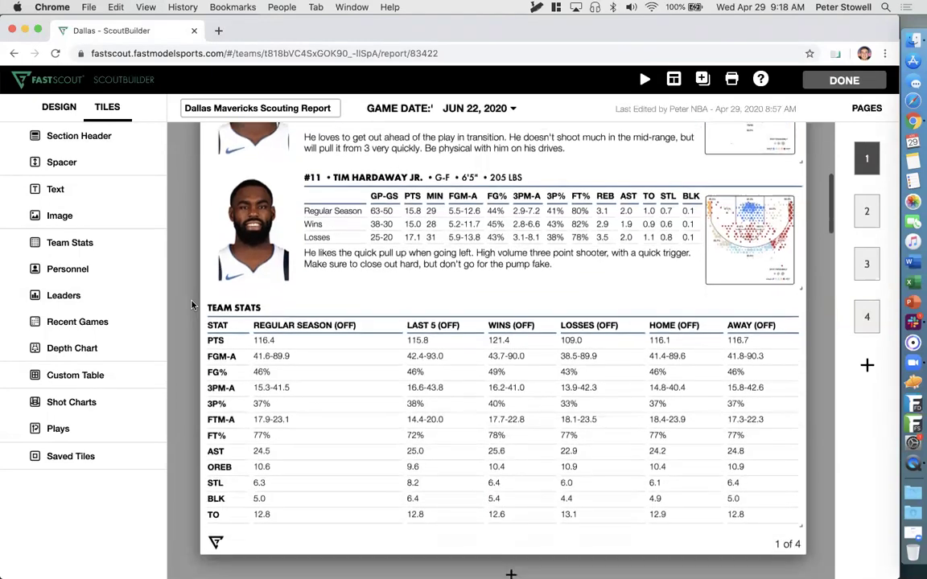
mouse_move(345, 304)
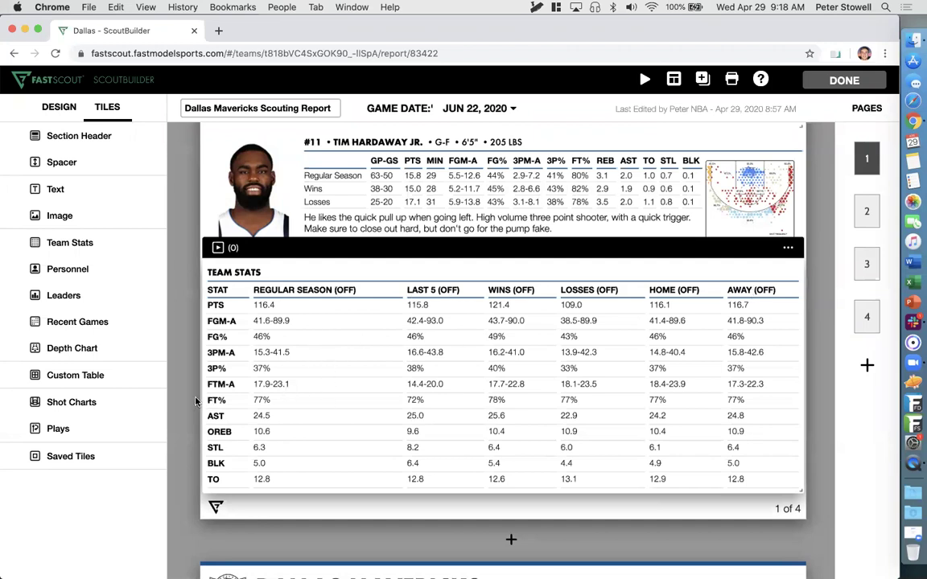
scroll(191, 397, "down", 10)
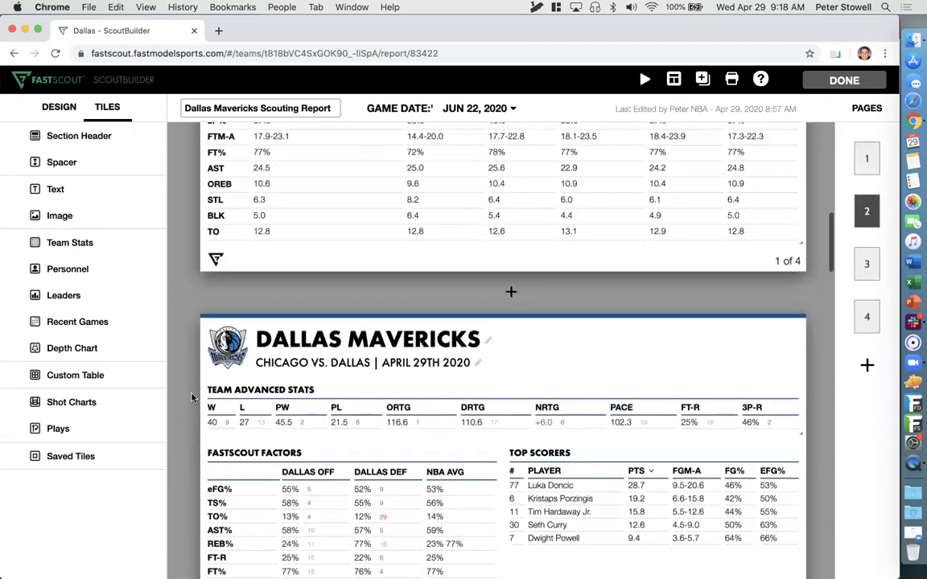
- Sort the Free Throw Shooters tile on page 2 by FT% in ascending order
scroll(241, 370, "down", 3)
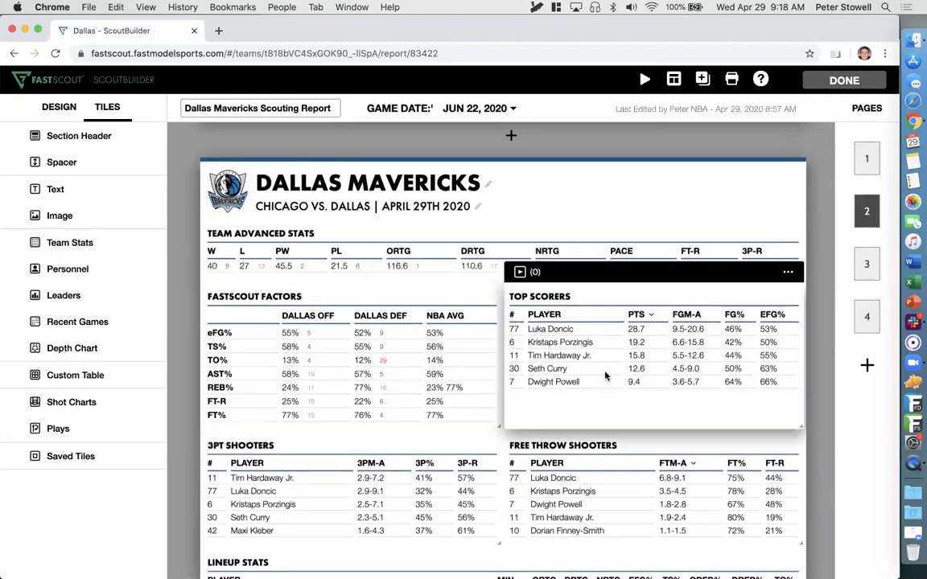
scroll(605, 375, "down", 2)
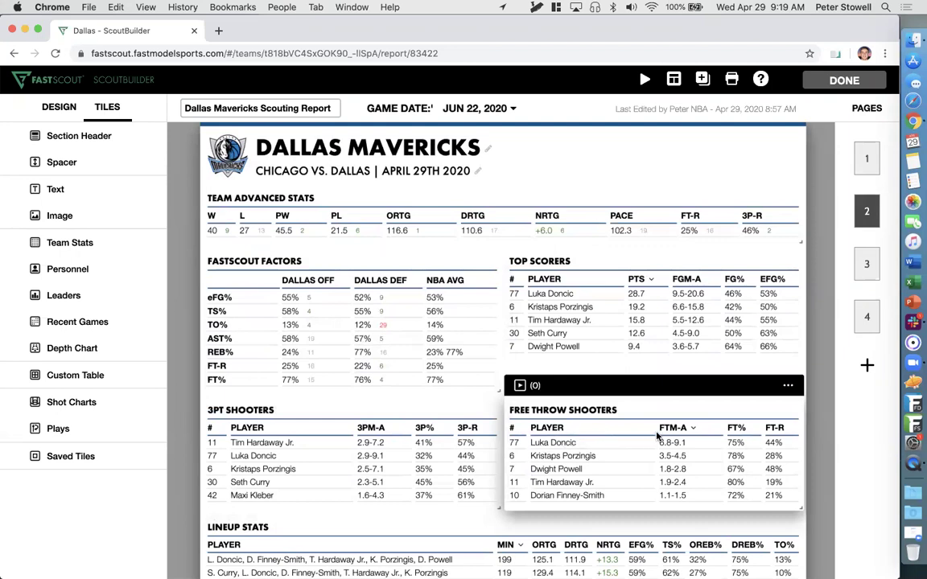
left_click(730, 428)
left_click(731, 429)
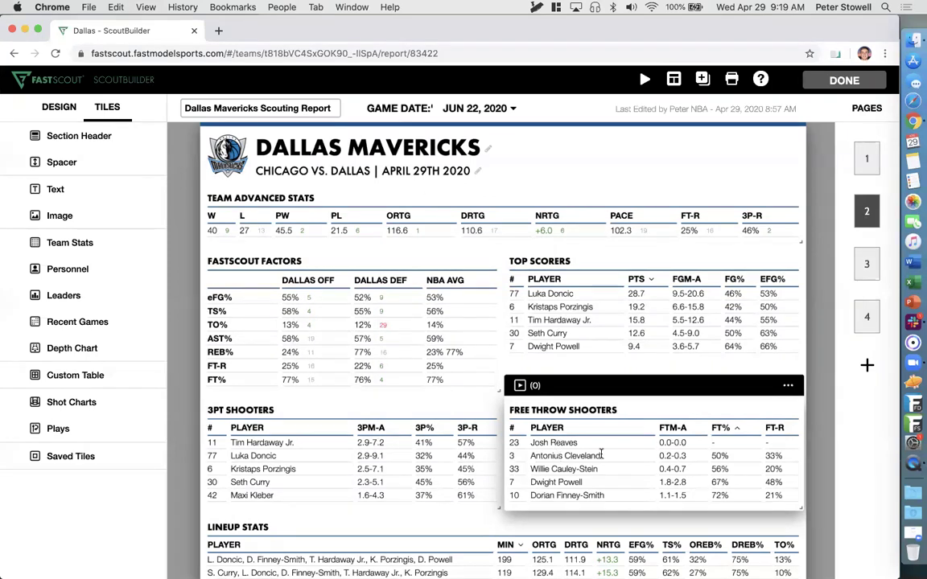
- Examine the 3PT Shooters tile and the surrounding leader and team stat tiles on page 2
left_click_drag(572, 393, 393, 401)
scroll(432, 442, "down", 2)
scroll(432, 443, "down", 2)
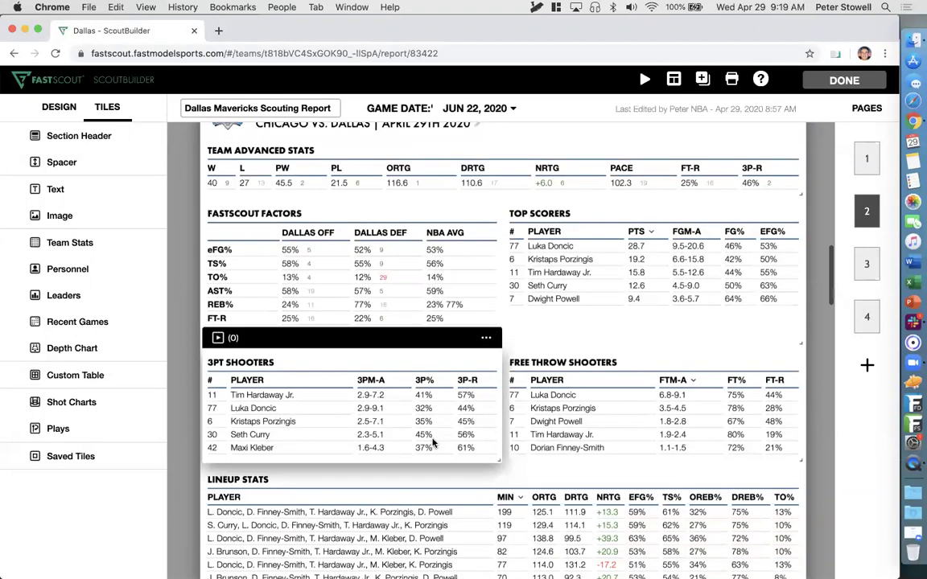
scroll(432, 443, "up", 2)
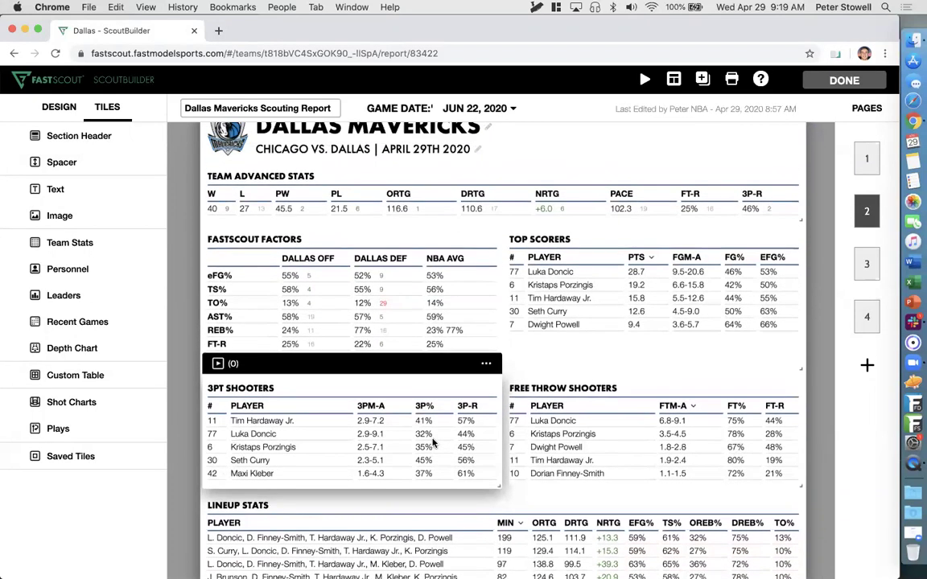
scroll(432, 442, "up", 3)
scroll(432, 442, "up", 1)
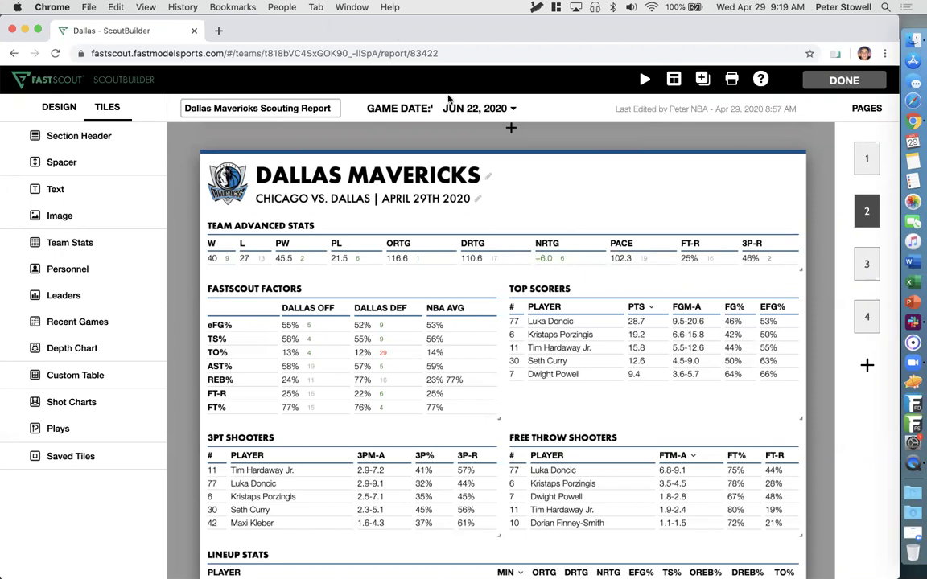
- Sort the Free Throw Shooters by FT% from lowest to highest and open the tile's settings
left_click(734, 456)
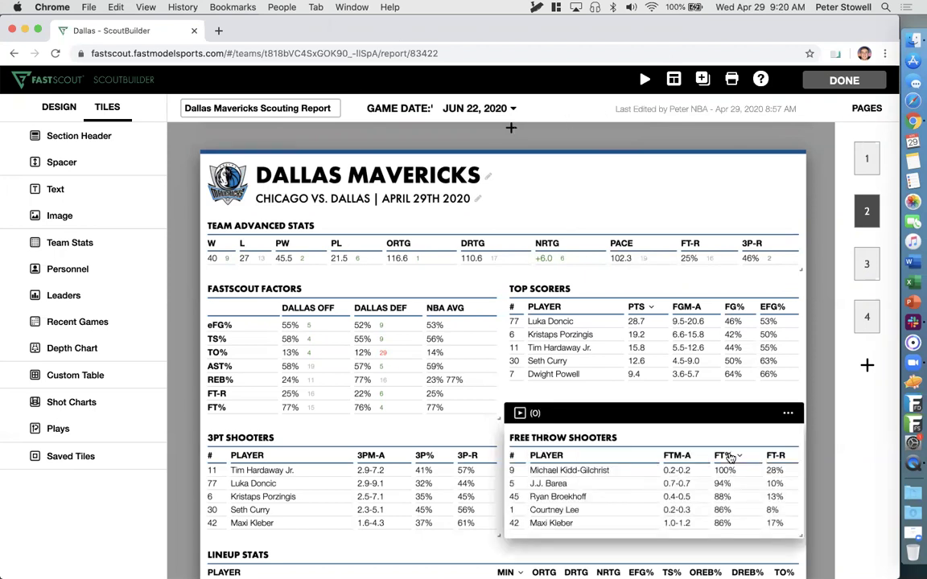
left_click(729, 456)
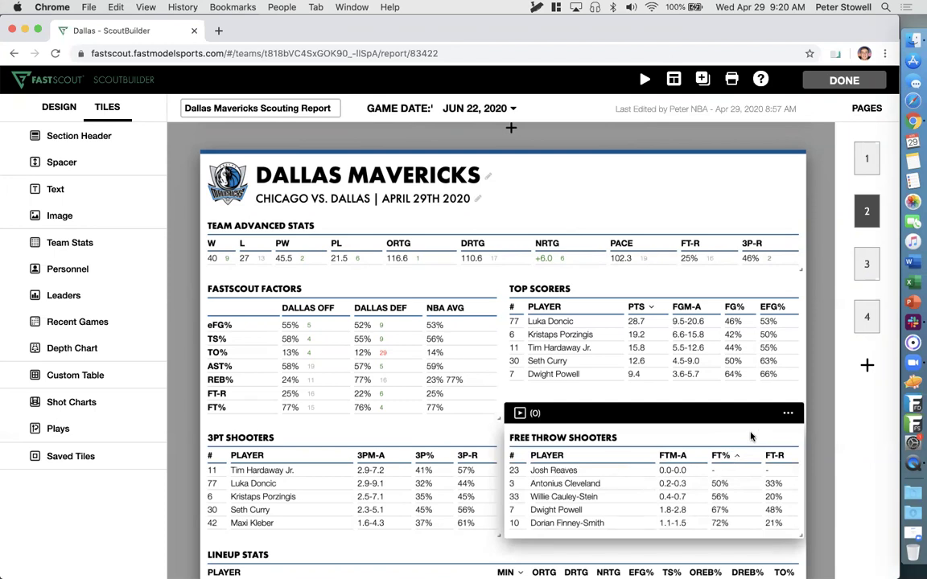
left_click(790, 415)
left_click(684, 180)
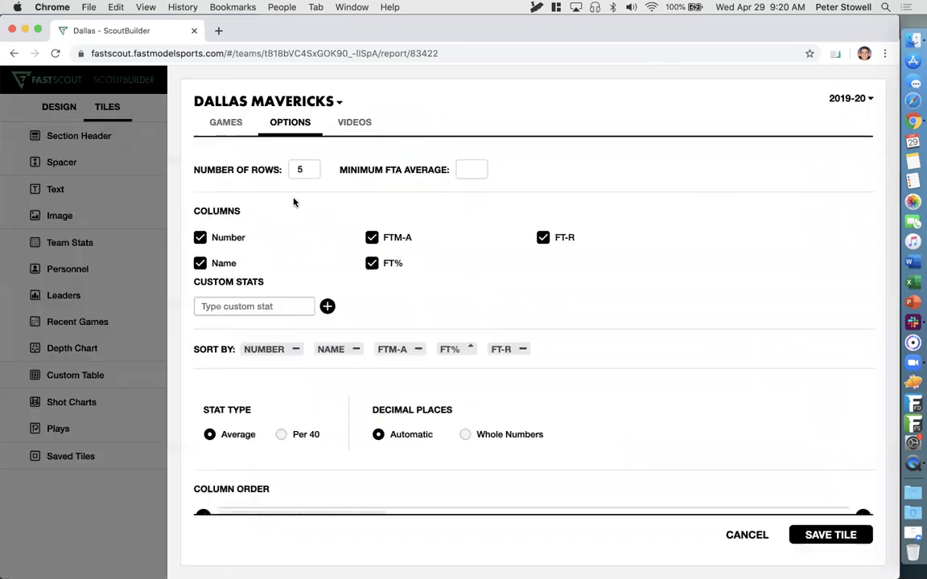
- Hide Josh Reaves and Antonius Cleveland from the Free Throw Shooters tile
scroll(330, 255, "down", 5)
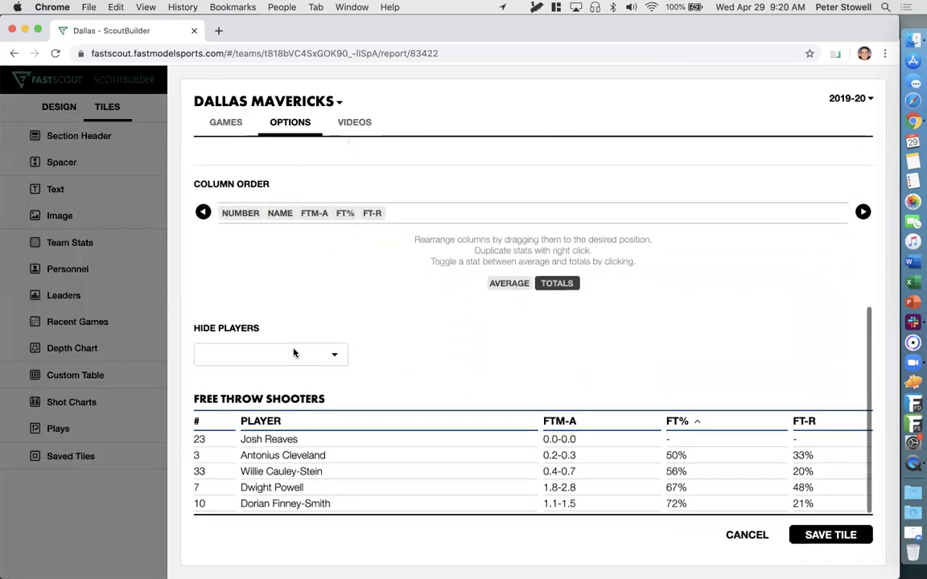
left_click(289, 354)
type("josh")
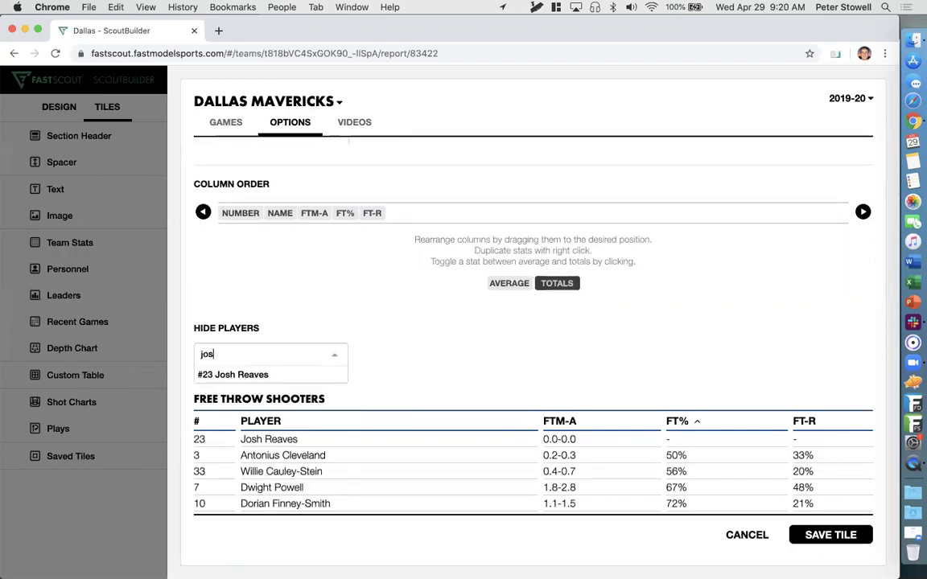
left_click(270, 376)
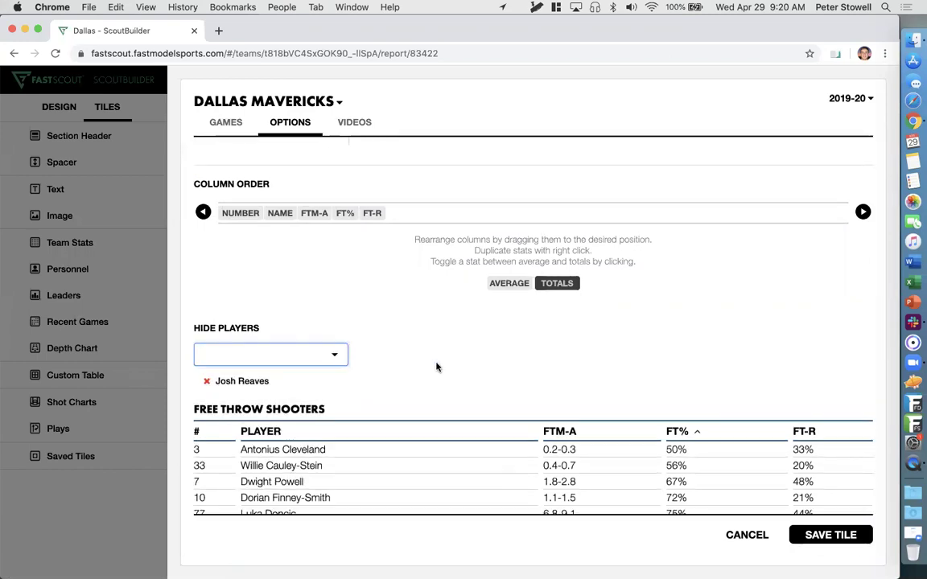
left_click(287, 346)
type("ant")
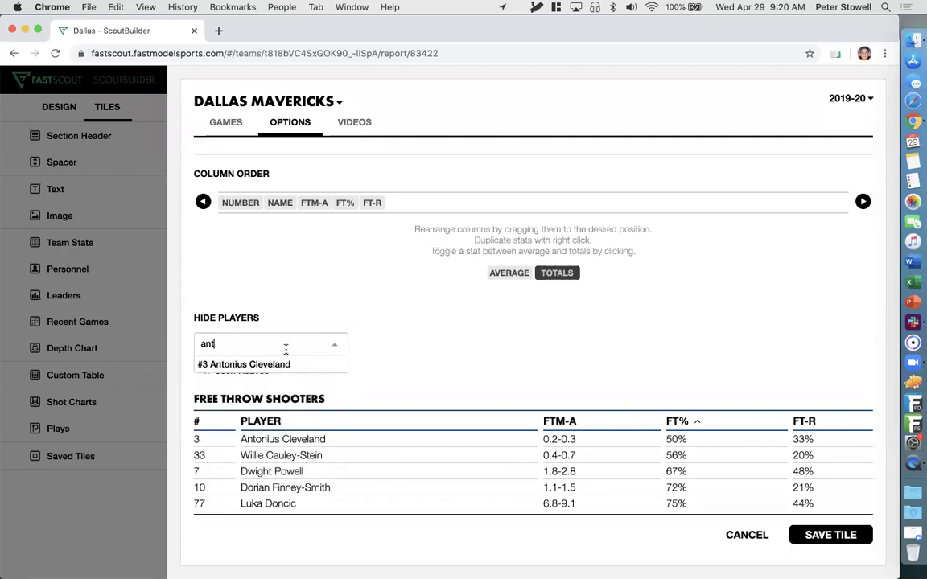
left_click(259, 366)
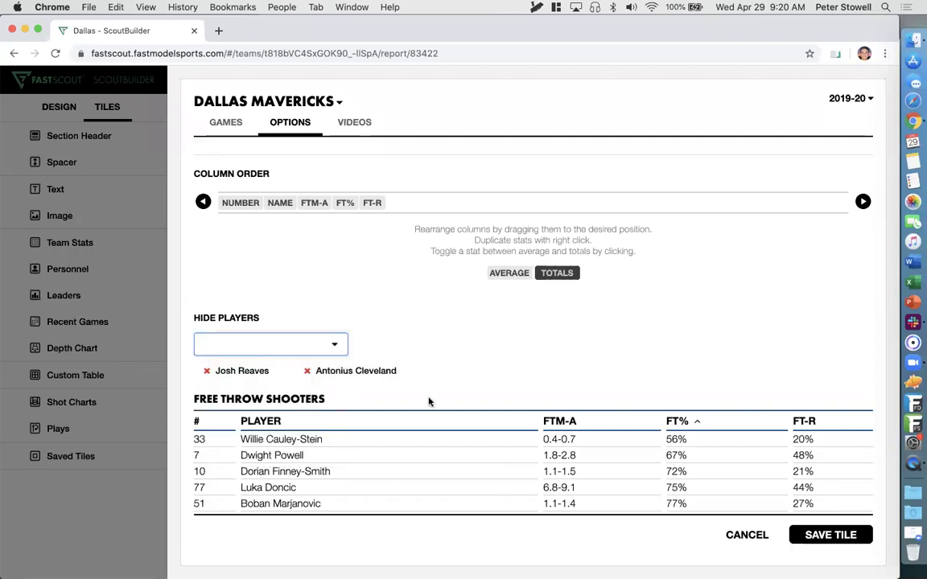
- Remove Josh Reaves and Antonius Cleveland from the tile's hidden players
scroll(428, 399, "up", 8)
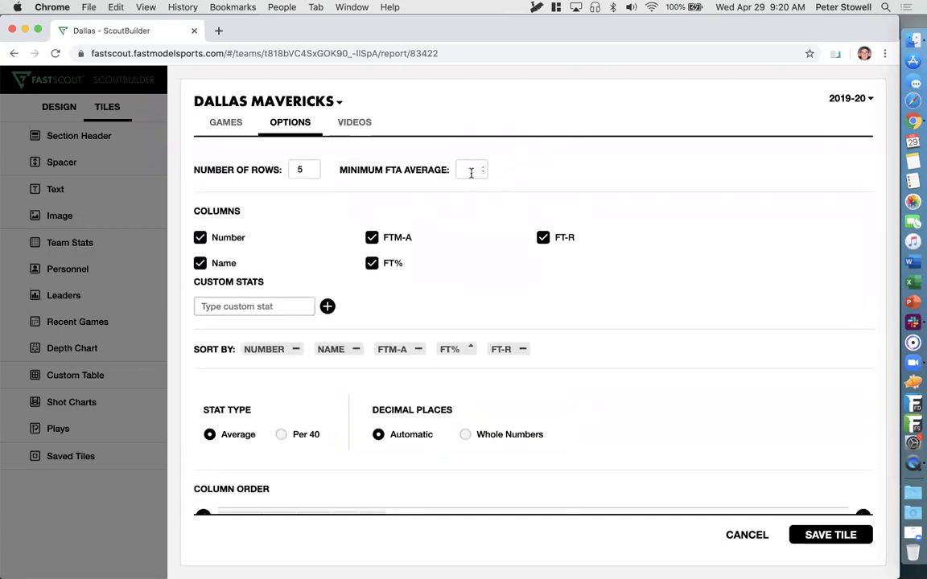
scroll(355, 330, "down", 8)
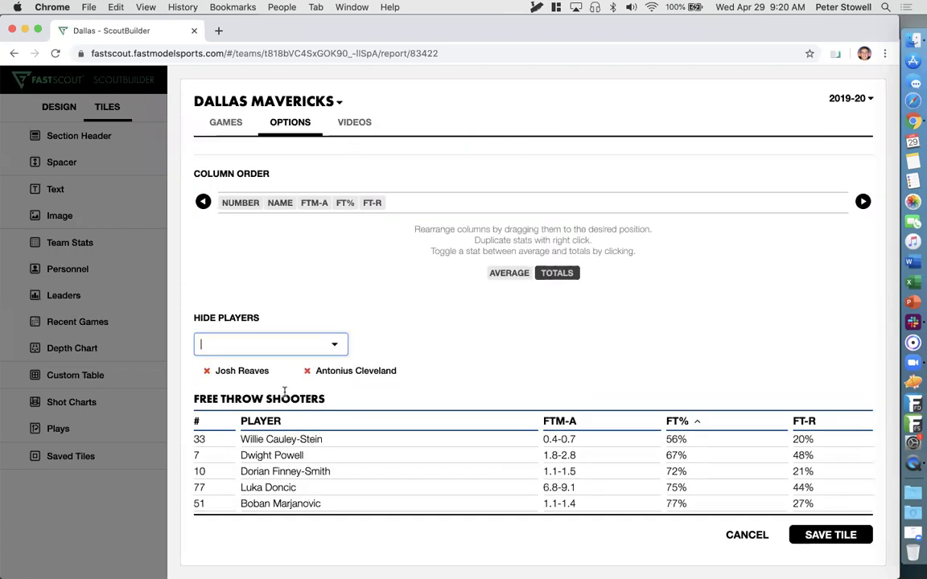
left_click(207, 372)
left_click(208, 373)
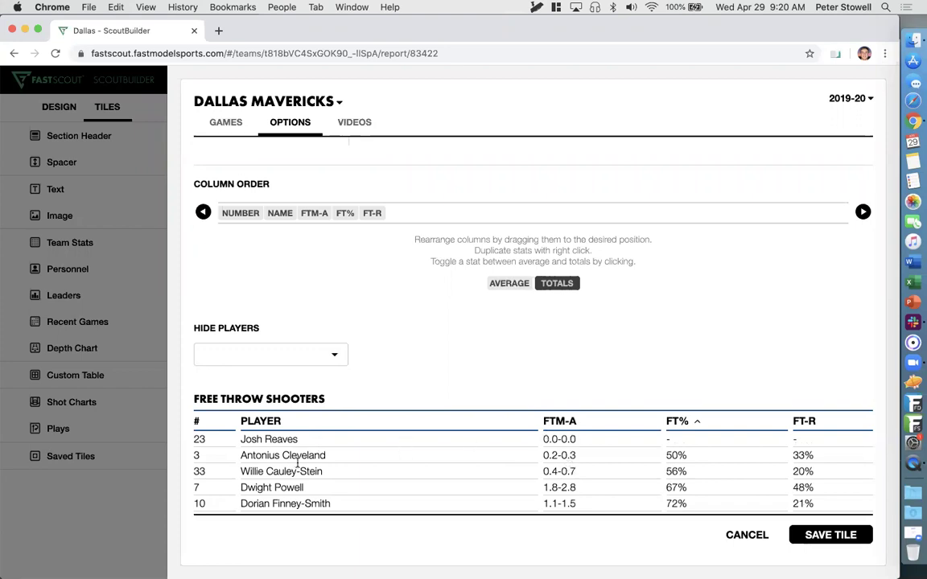
- Try a minimum FTA average of 1 for the Free Throw Shooters, clear it and cancel the tile's settings
scroll(318, 426, "up", 5)
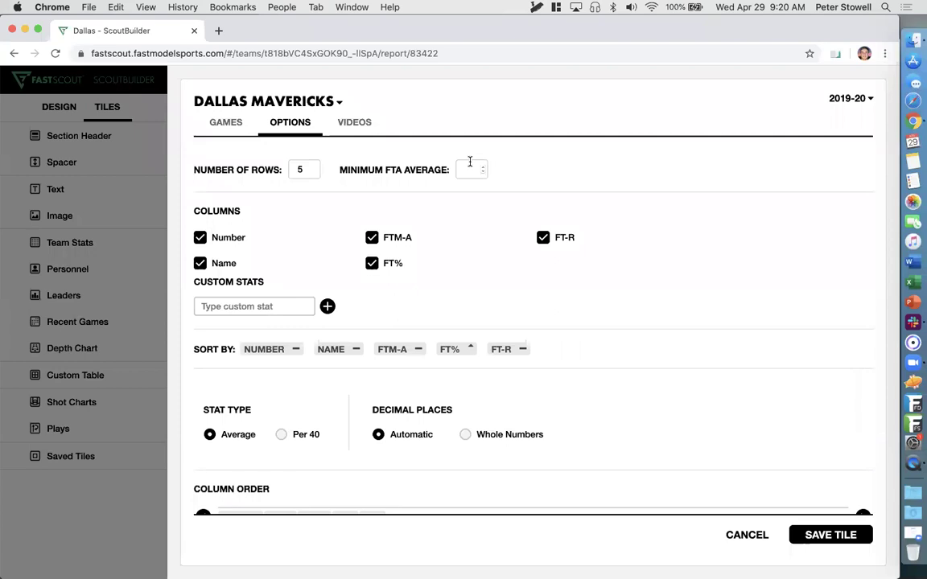
type("1")
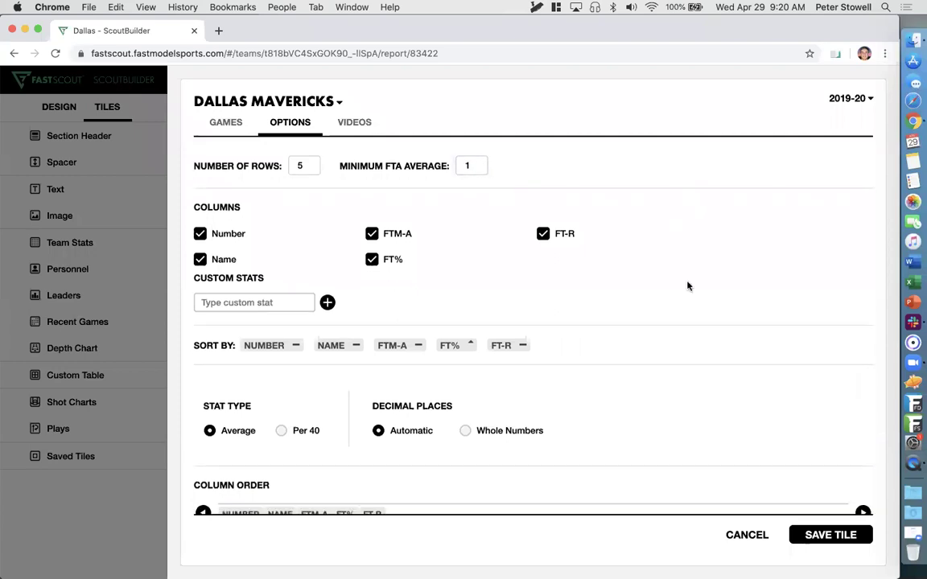
scroll(689, 286, "down", 5)
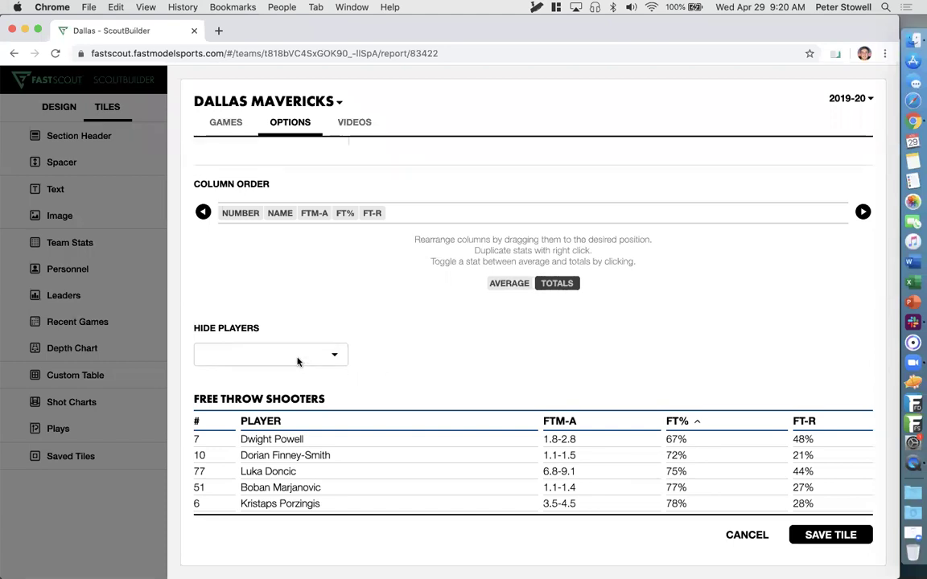
scroll(298, 362, "up", 5)
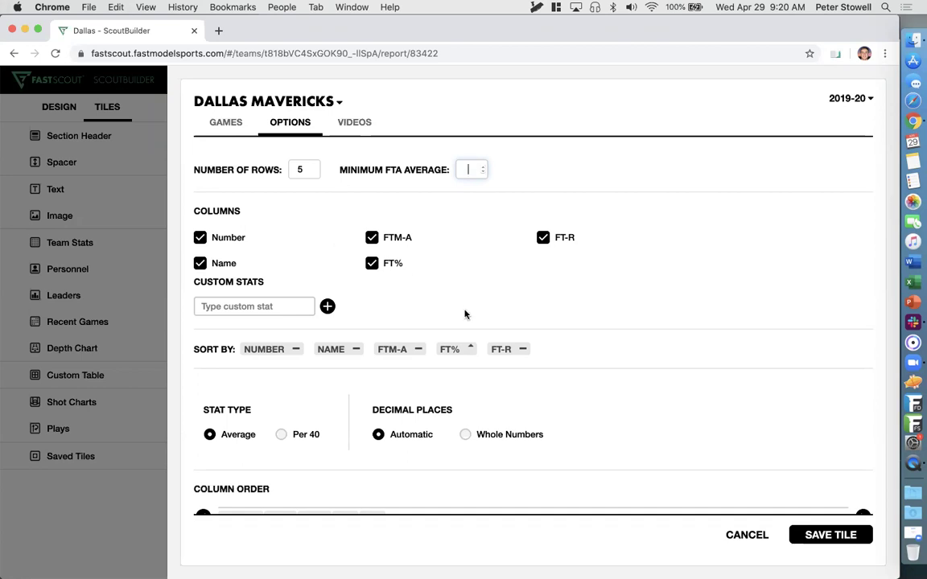
scroll(464, 315, "down", 5)
left_click(748, 535)
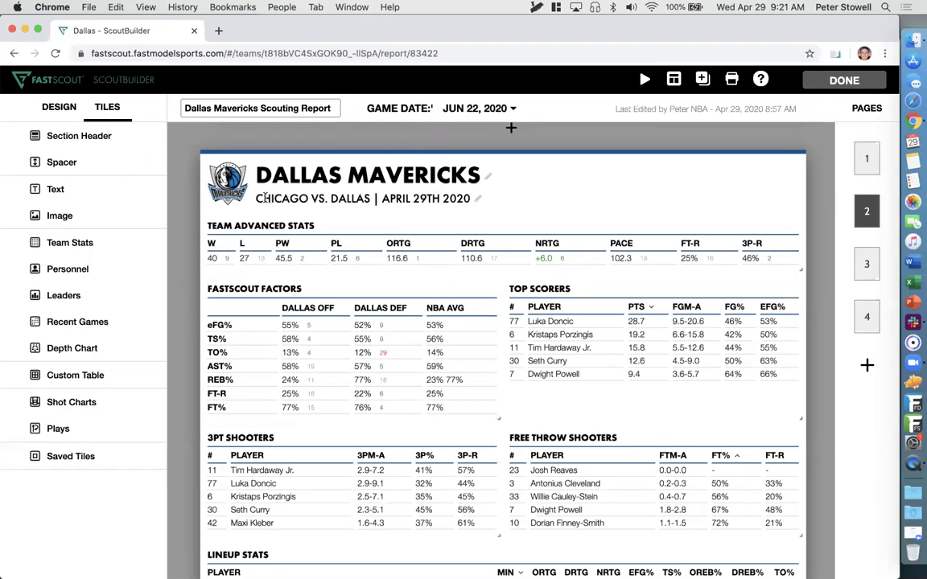
- Set the Lineup Stats tile's lineup size to 3 and save the tile
scroll(201, 443, "down", 3)
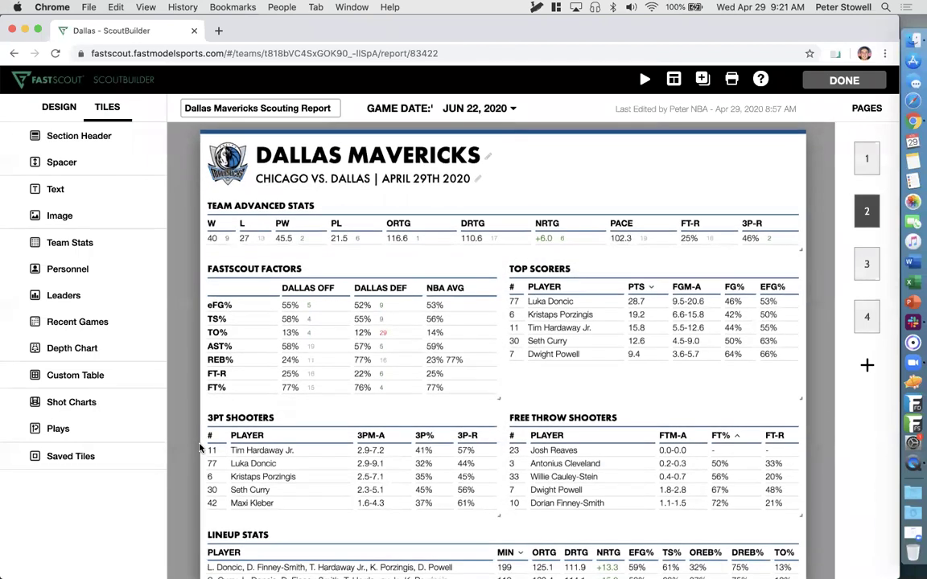
scroll(200, 448, "down", 5)
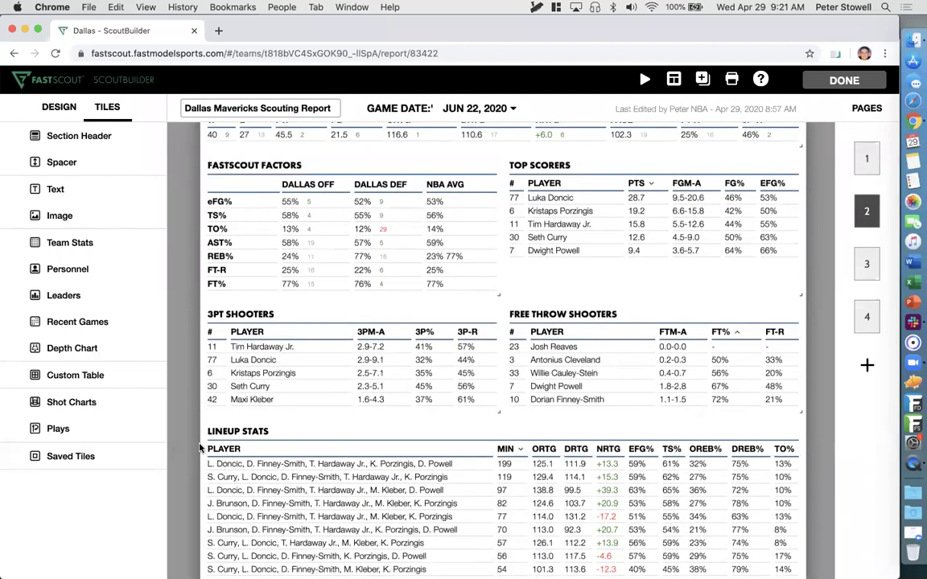
scroll(200, 448, "down", 3)
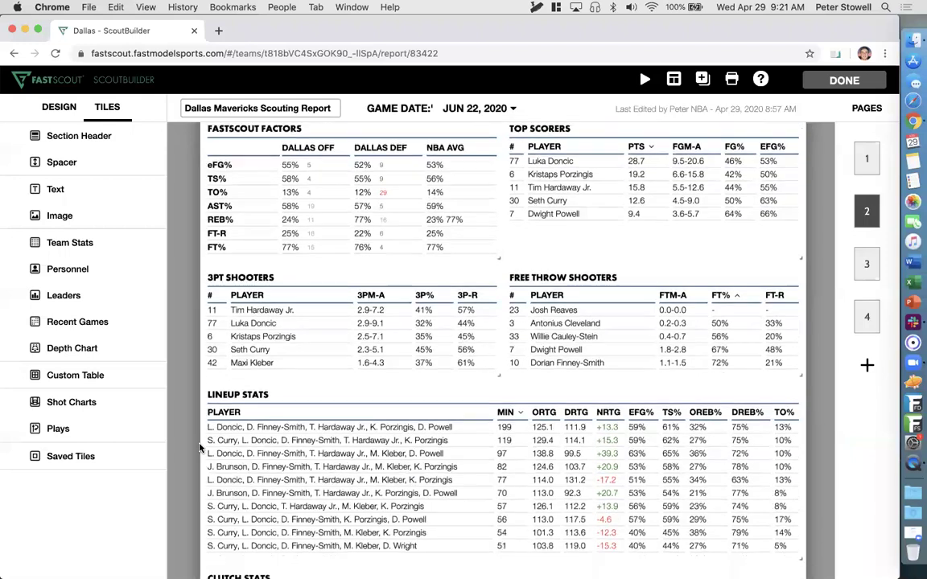
scroll(201, 448, "up", 1)
scroll(201, 448, "down", 2)
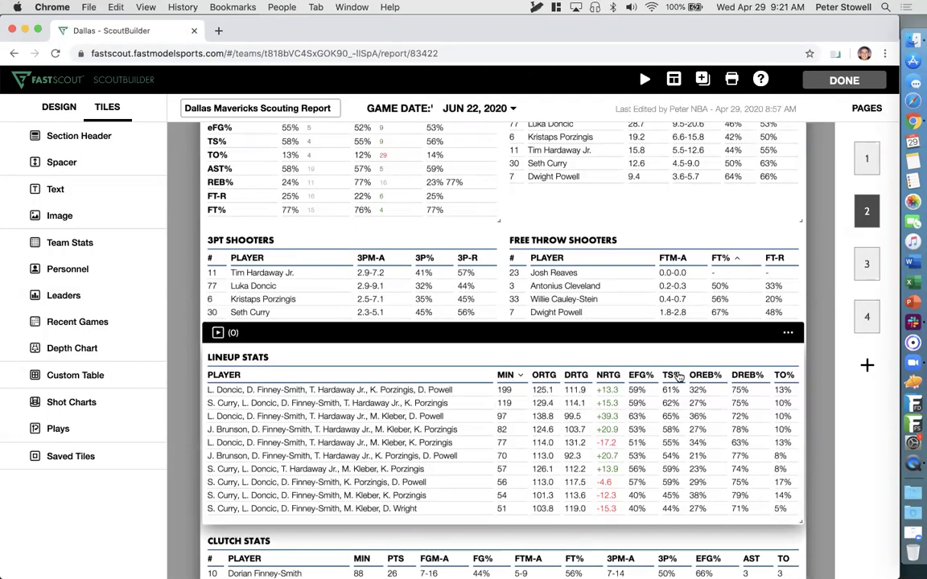
left_click(789, 336)
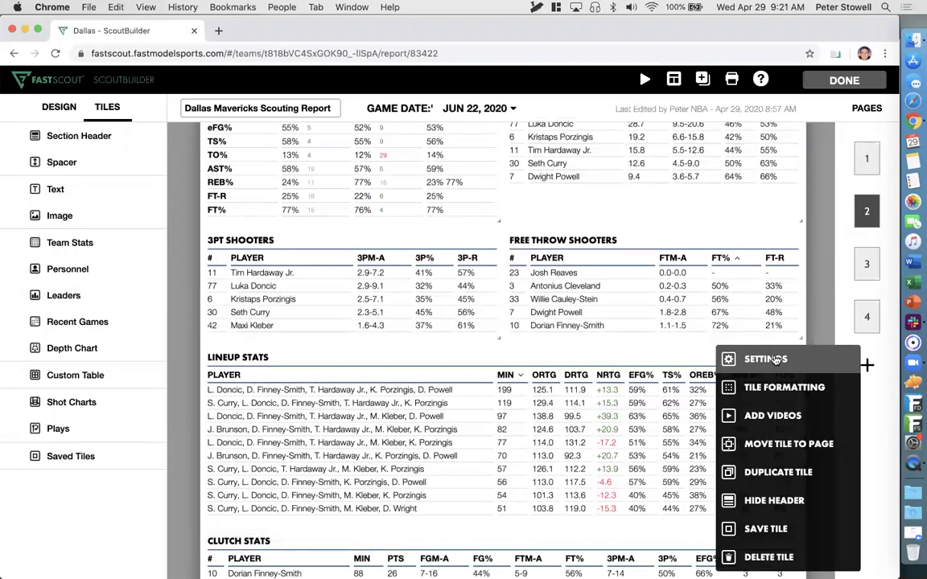
left_click(740, 358)
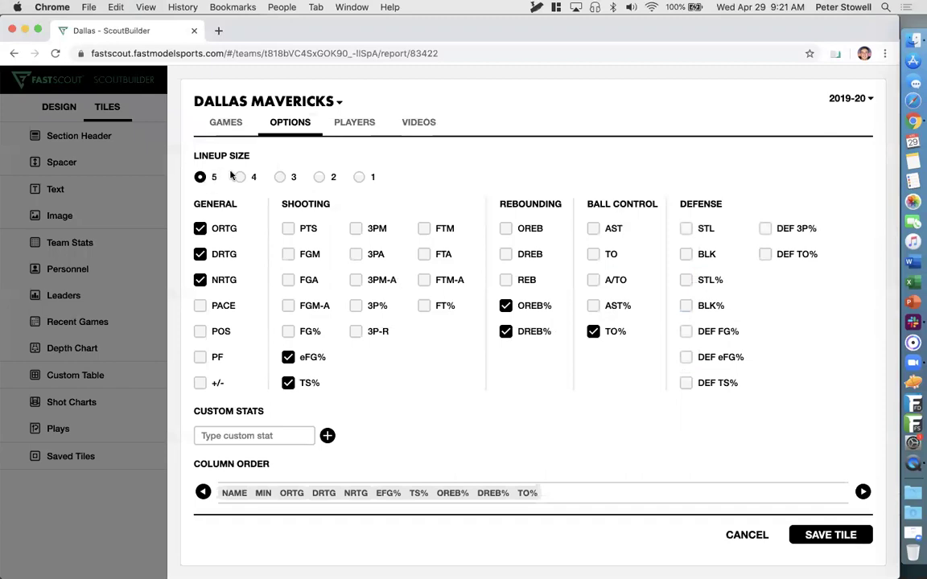
left_click(280, 178)
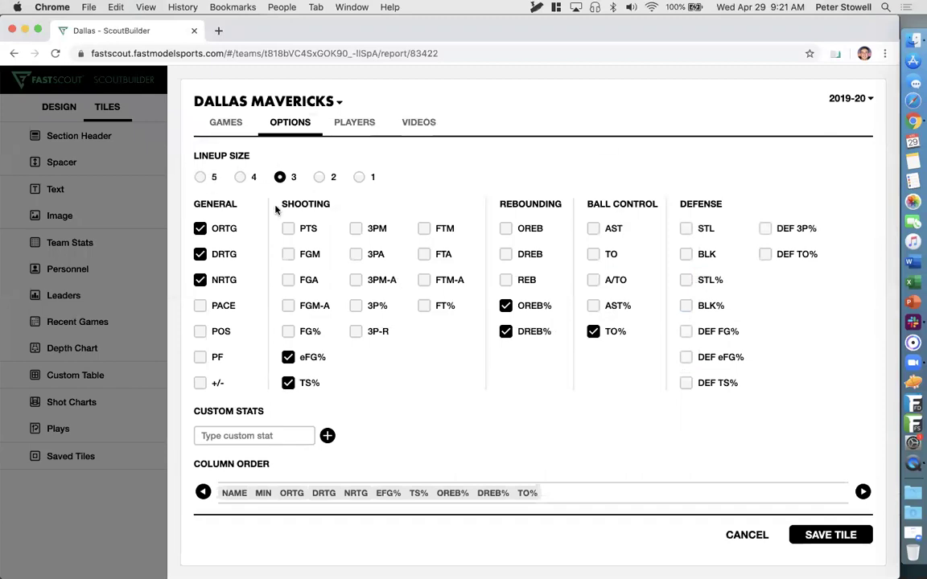
scroll(484, 355, "down", 5)
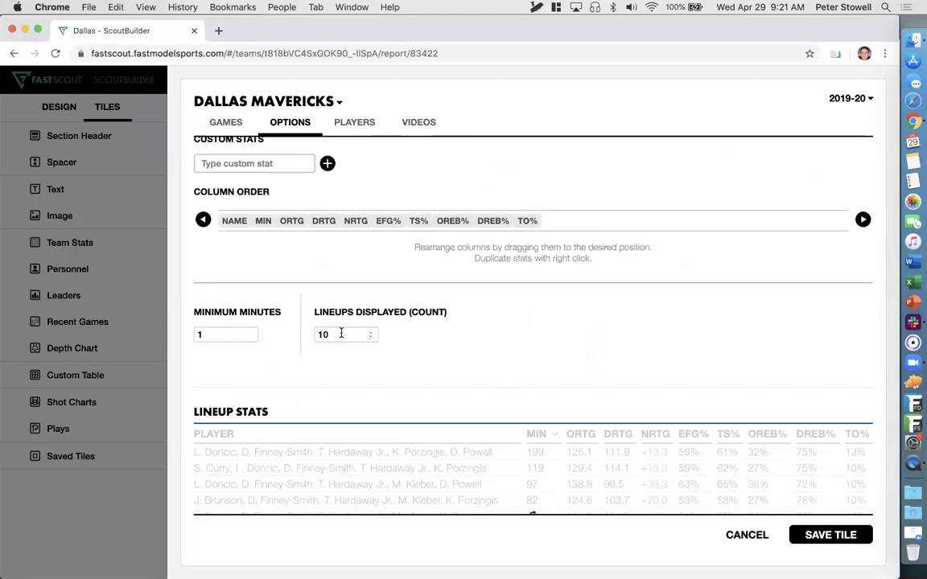
scroll(635, 330, "down", 3)
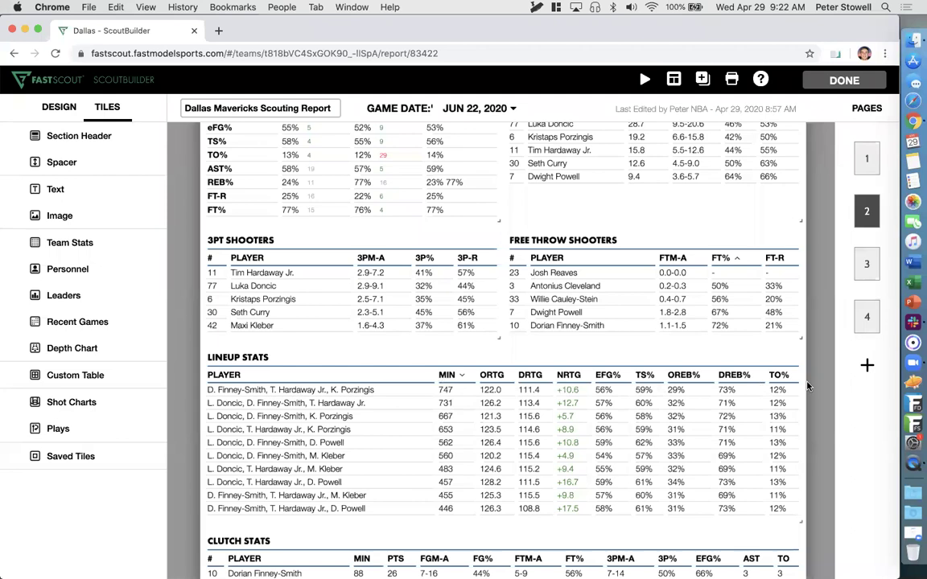
left_click(742, 386)
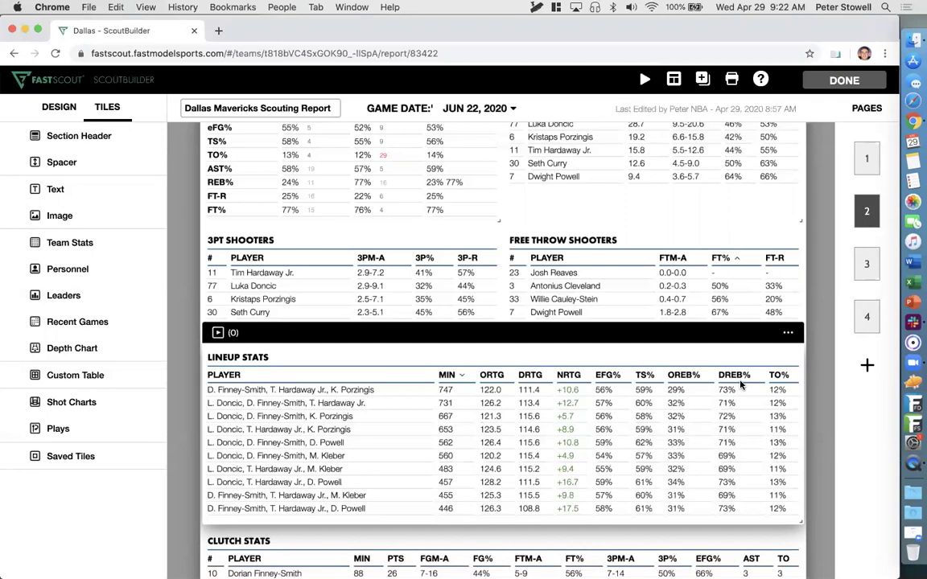
- Open the settings of the Clutch Stats tile at the end of page 2
scroll(740, 386, "down", 5)
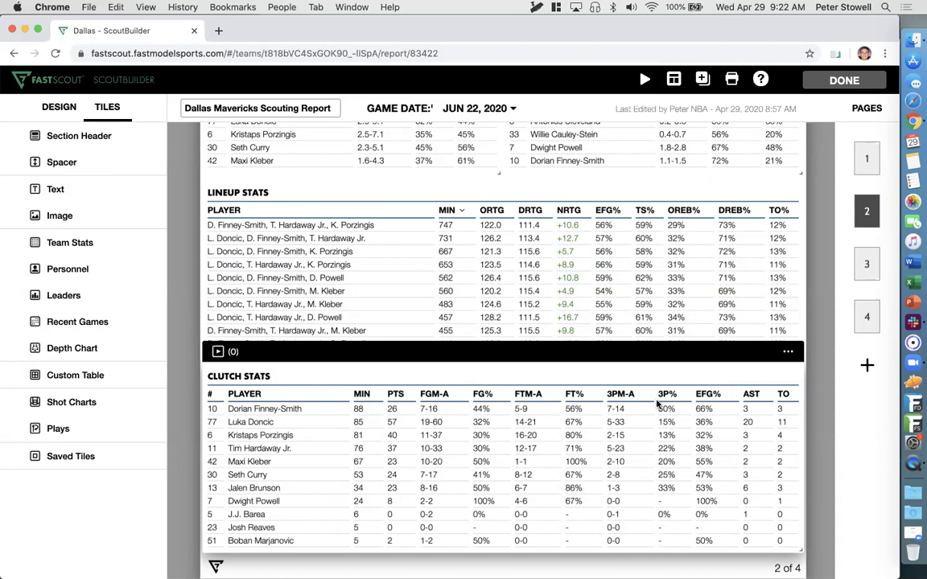
left_click(789, 355)
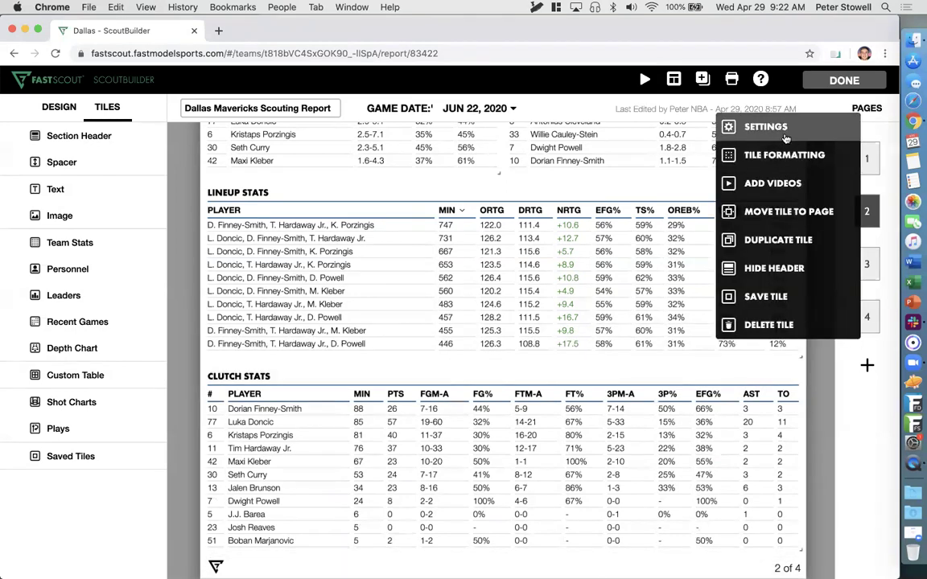
left_click(740, 126)
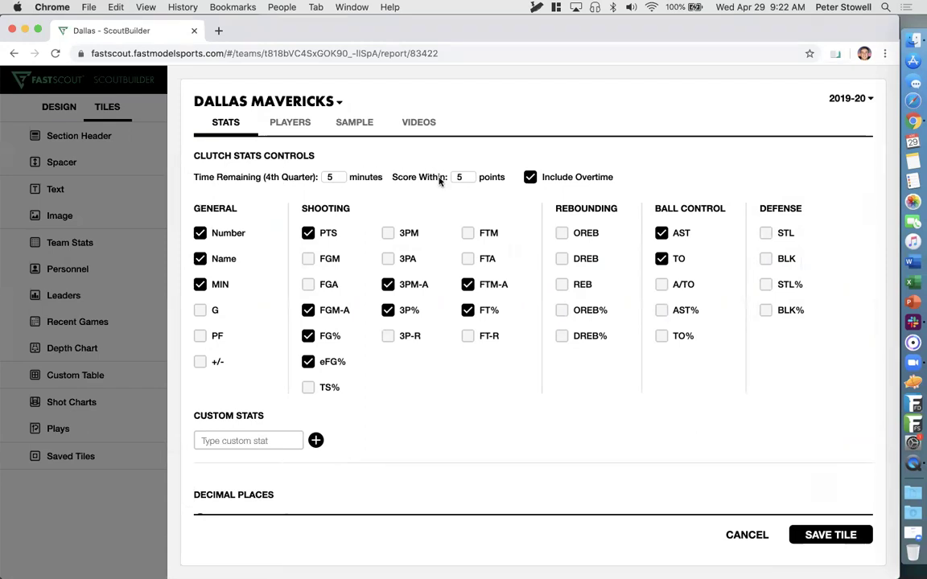
- Set the Clutch Stats controls to 3 minutes remaining and a score within 3 points, and save the tile
double_click(330, 177)
key("BackSpace")
type("3")
double_click(459, 176)
type("3")
left_click(694, 135)
left_click(831, 535)
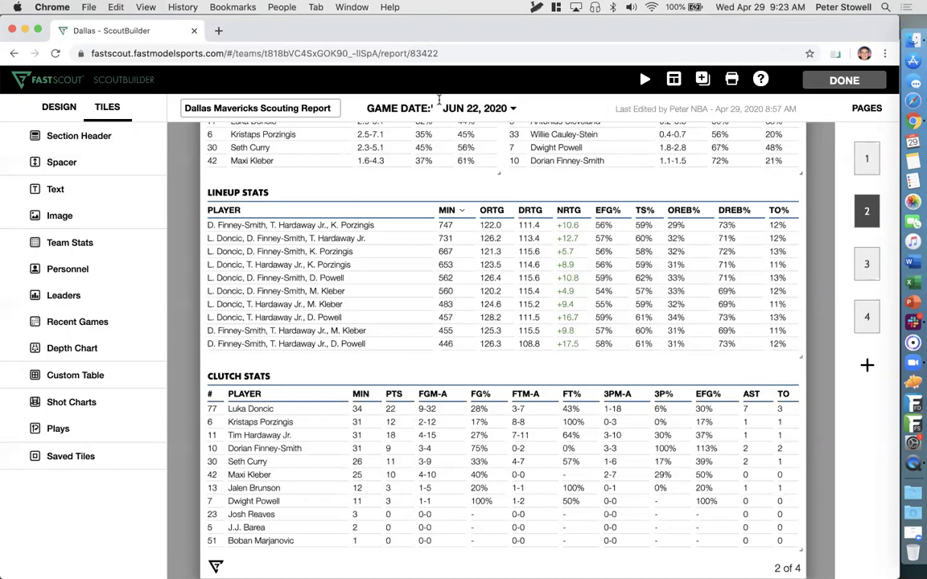
- Add a fifth page to the report and place a custom table tile on it, widened to roughly two thirds of the page
left_click(866, 368)
left_click(867, 369)
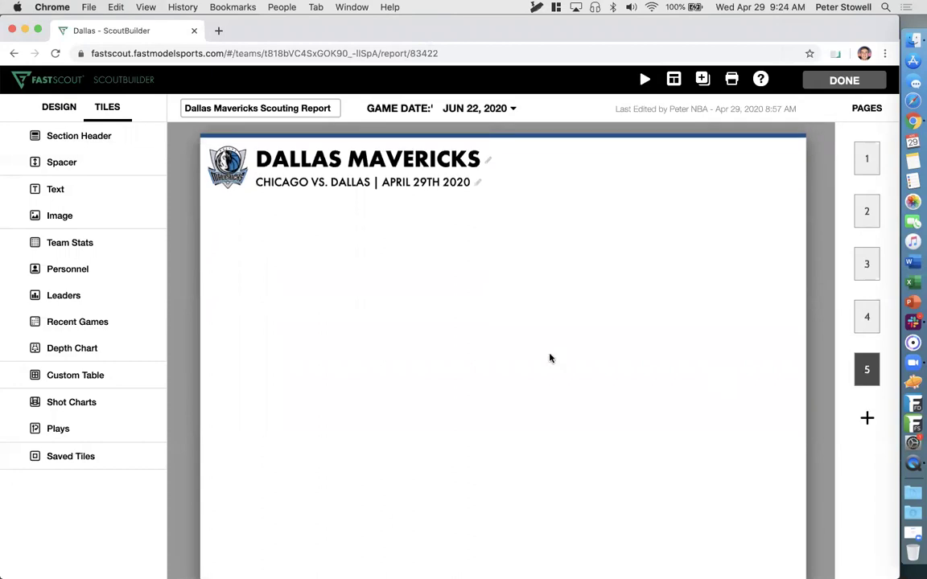
left_click(111, 376)
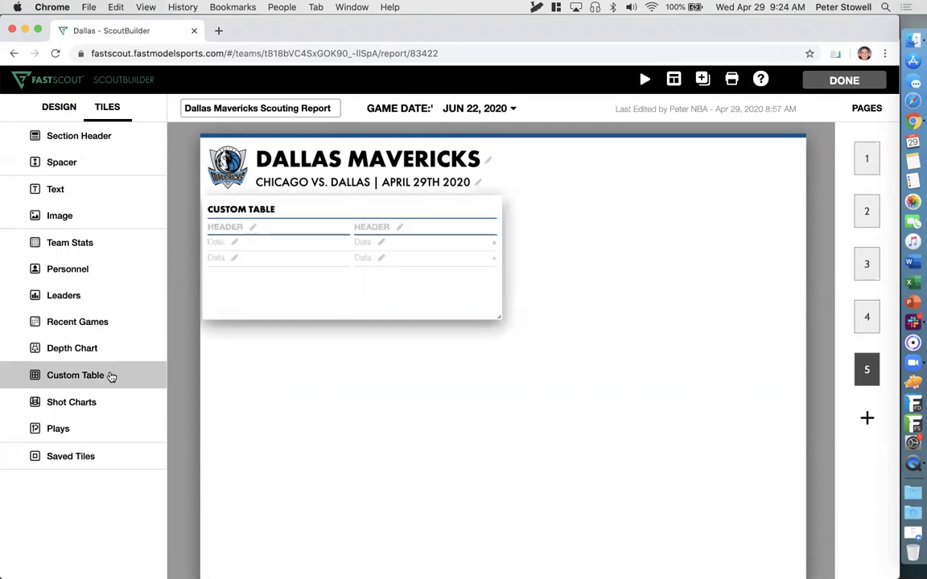
left_click_drag(498, 317, 595, 341)
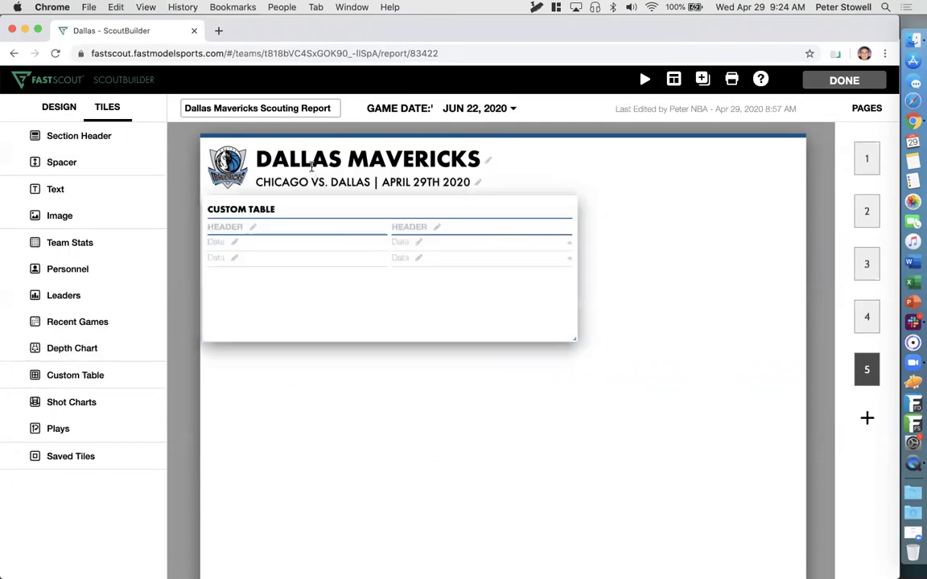
- Name the custom table's two column headings Header 1 and Header 2, leaving the data cells empty
left_click(304, 227)
type("Header 1")
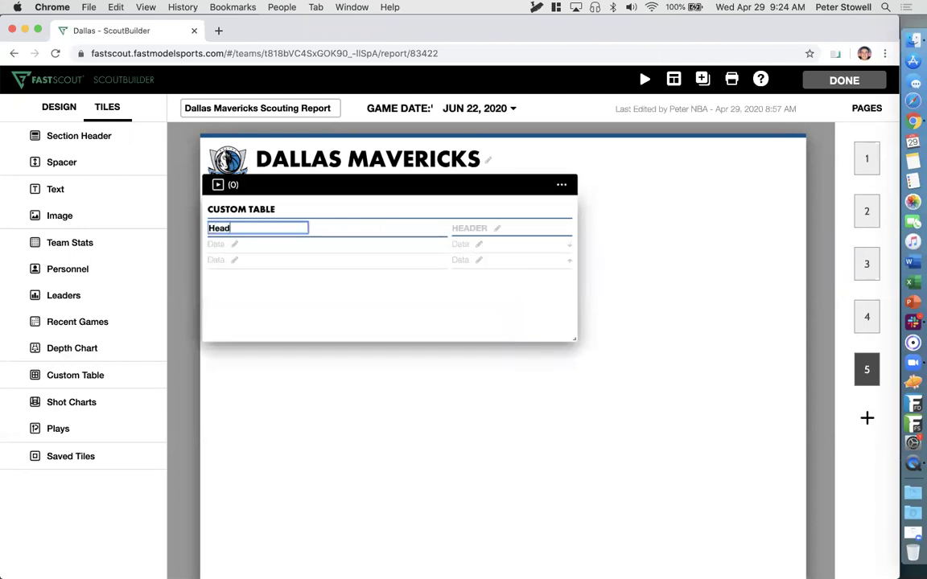
left_click(463, 229)
type("Header 2")
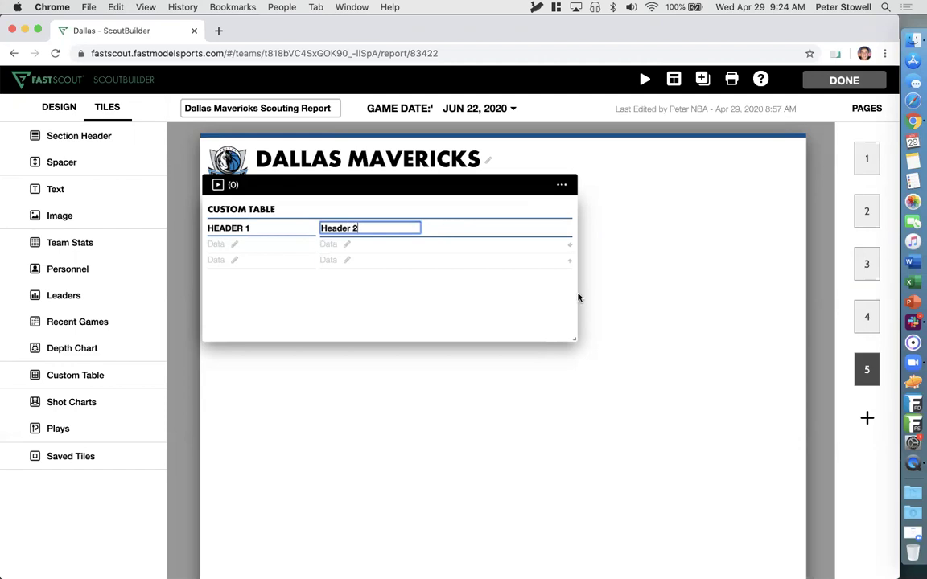
left_click(658, 271)
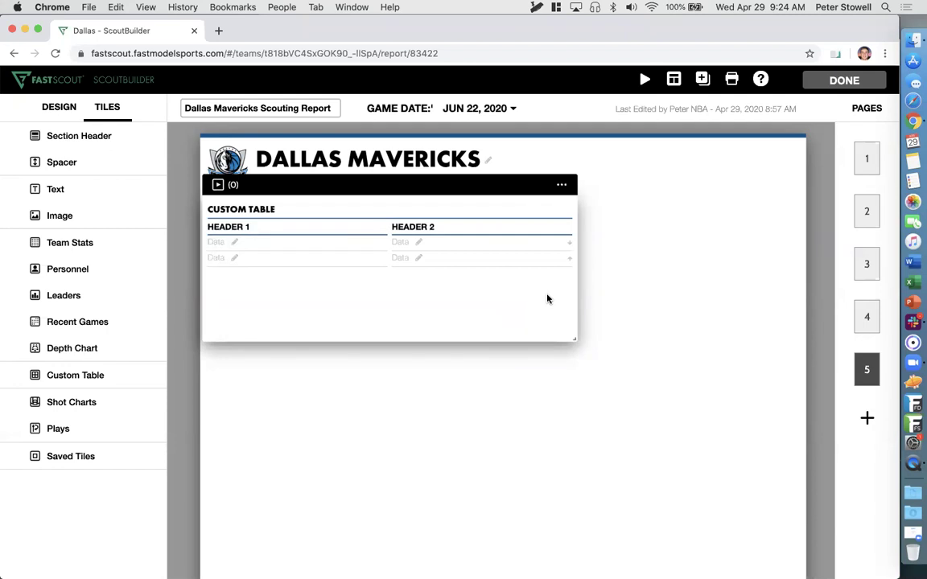
left_click(233, 242)
left_click(497, 300)
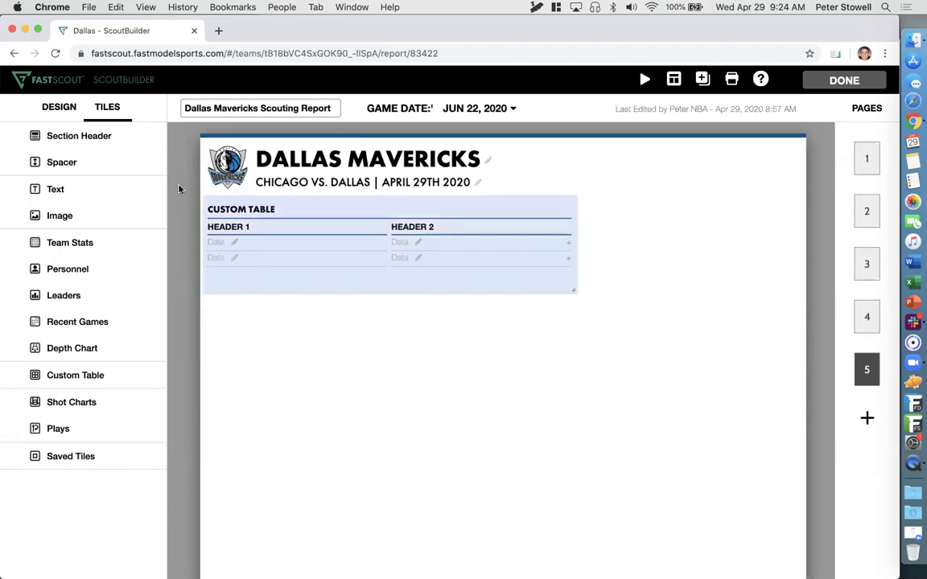
- Add an empty text tile below the custom table on page 5
left_click(69, 189)
left_click(541, 332)
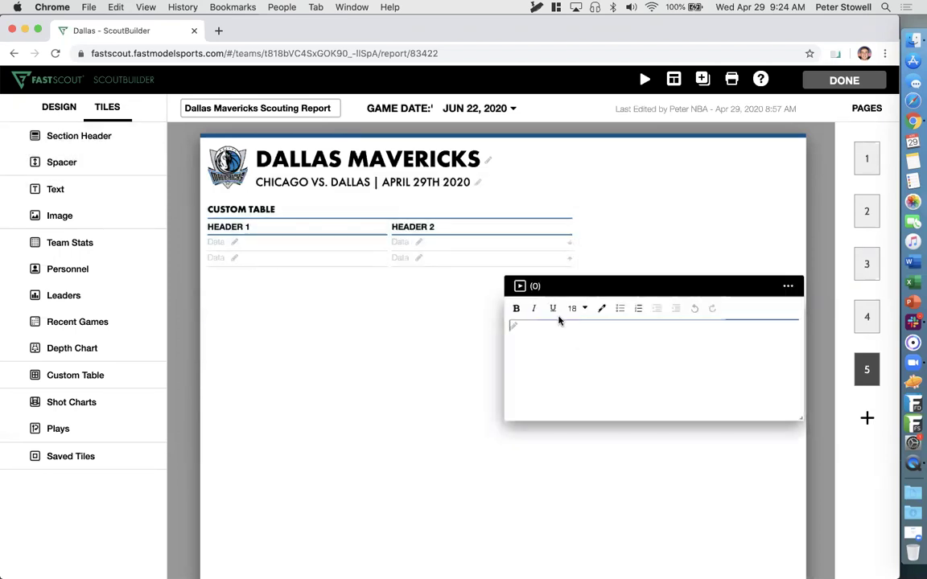
left_click(395, 221)
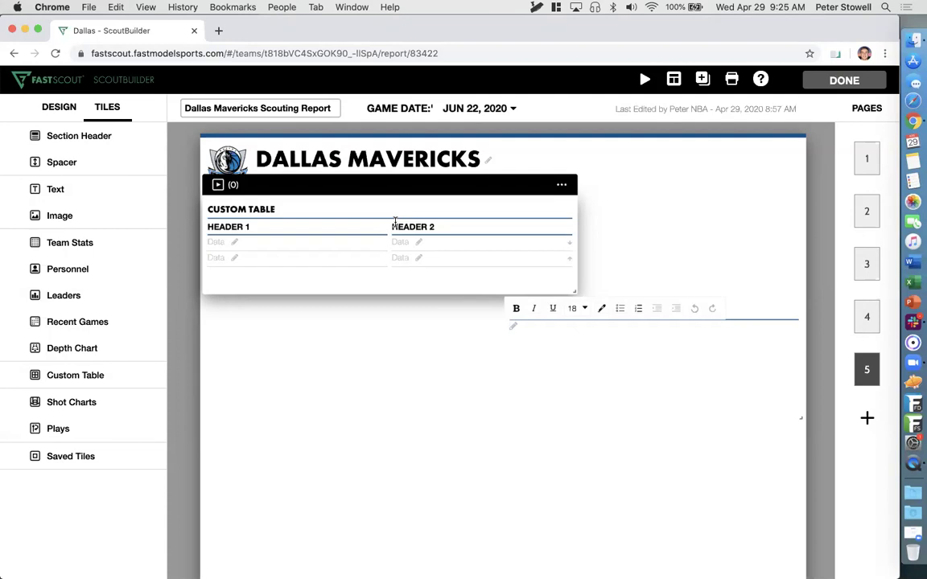
left_click(631, 221)
- Open the settings of the All Season shot chart tile on page 3
scroll(630, 223, "up", 20)
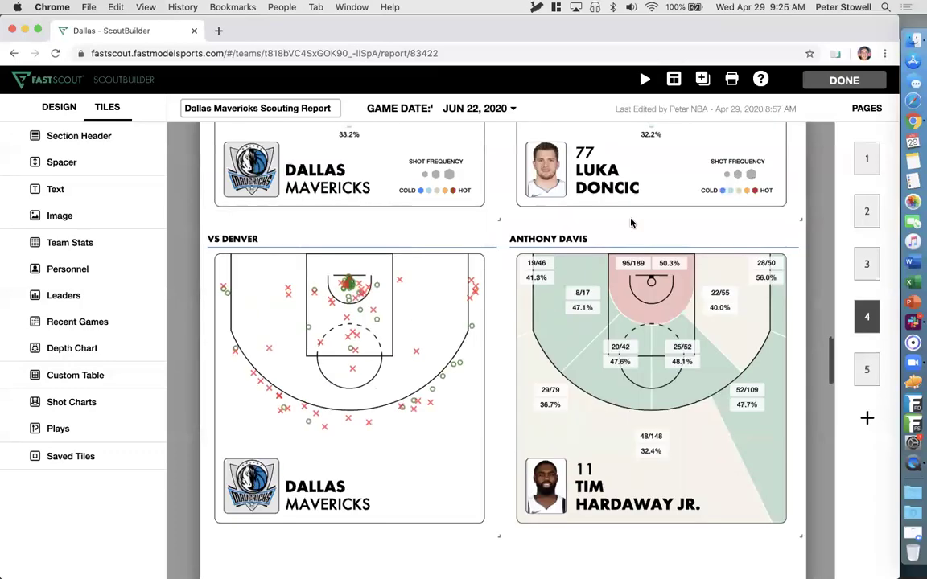
scroll(631, 223, "up", 5)
scroll(630, 221, "down", 2)
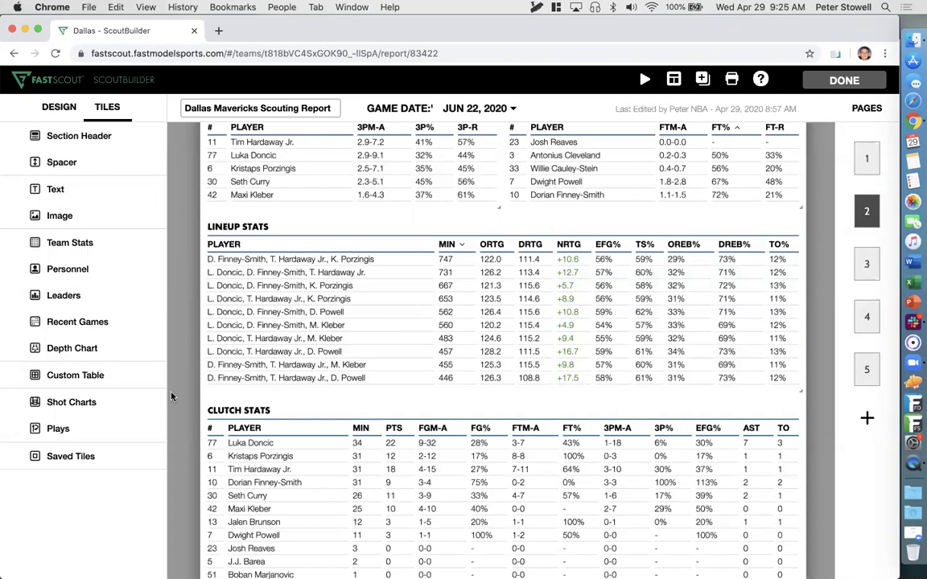
scroll(178, 398, "down", 2)
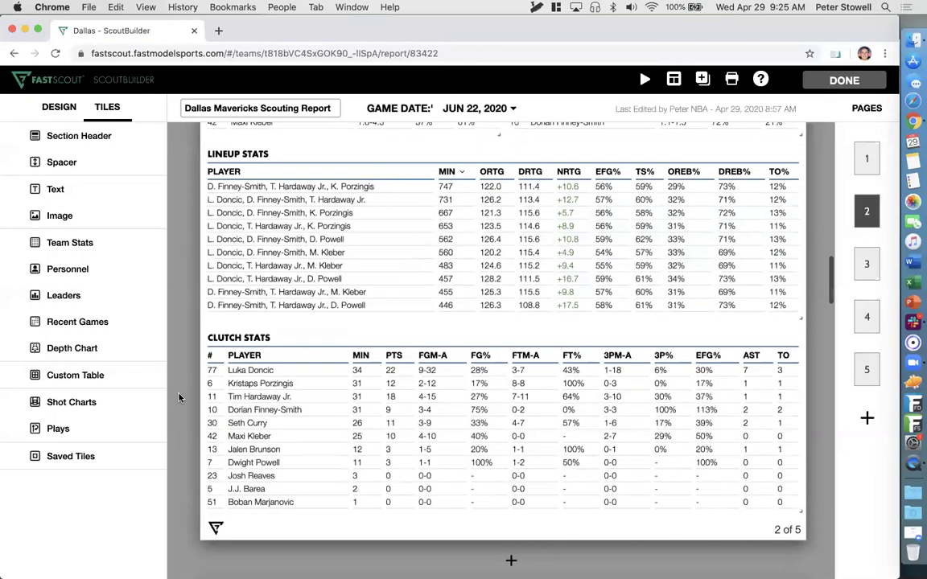
scroll(179, 398, "down", 10)
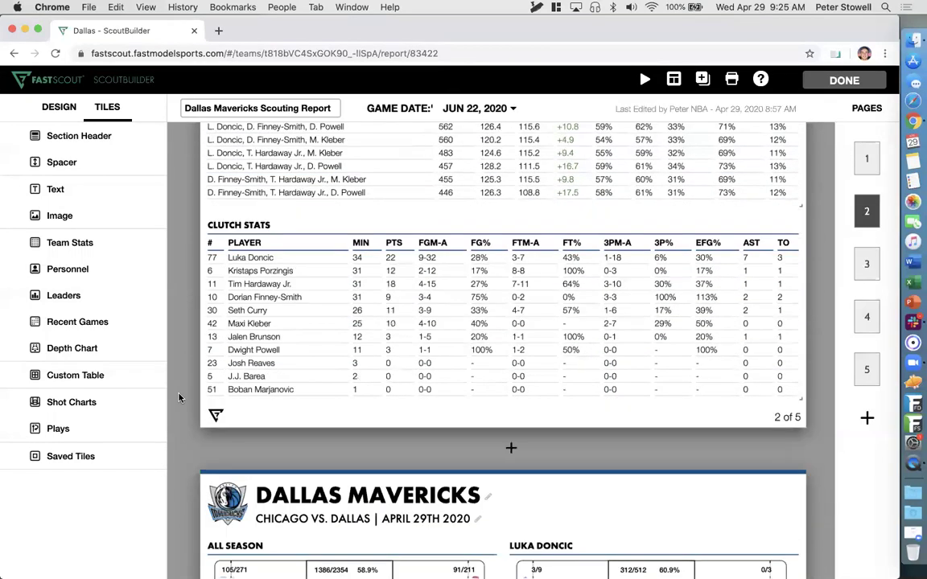
scroll(179, 397, "down", 1)
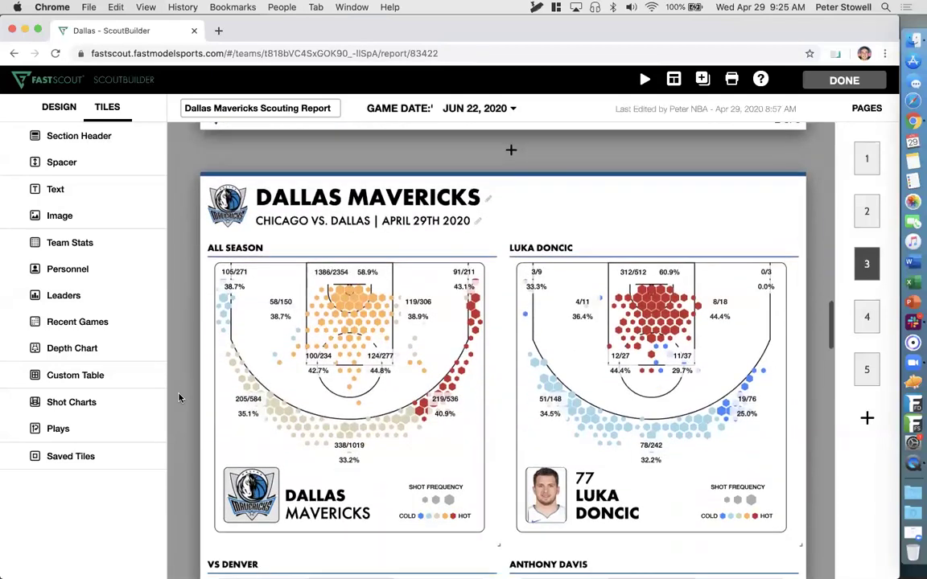
scroll(179, 398, "down", 1)
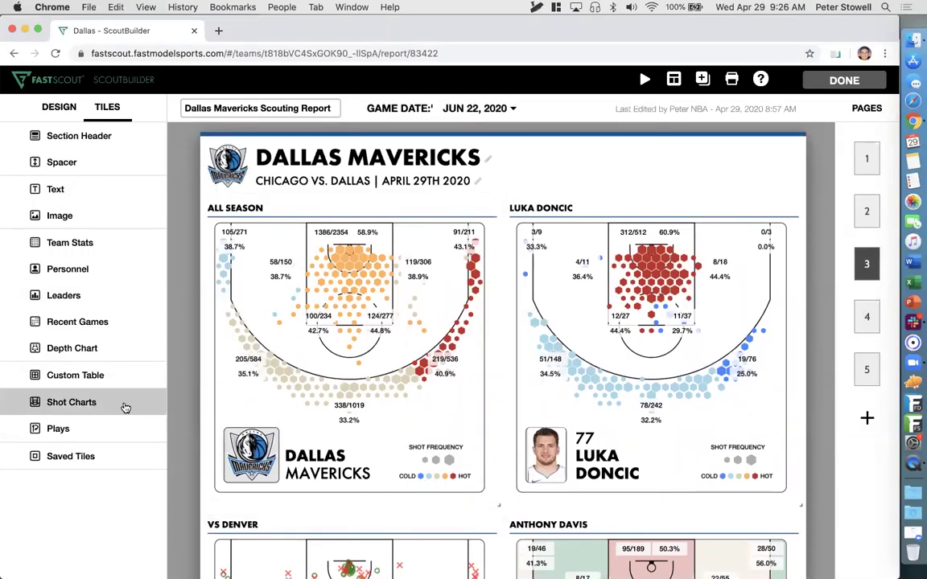
mouse_move(269, 325)
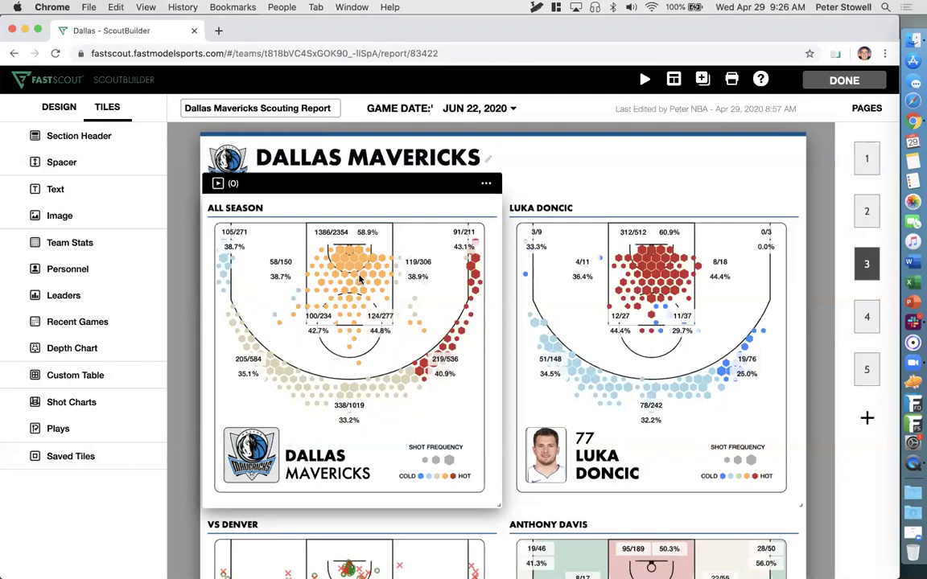
left_click(488, 186)
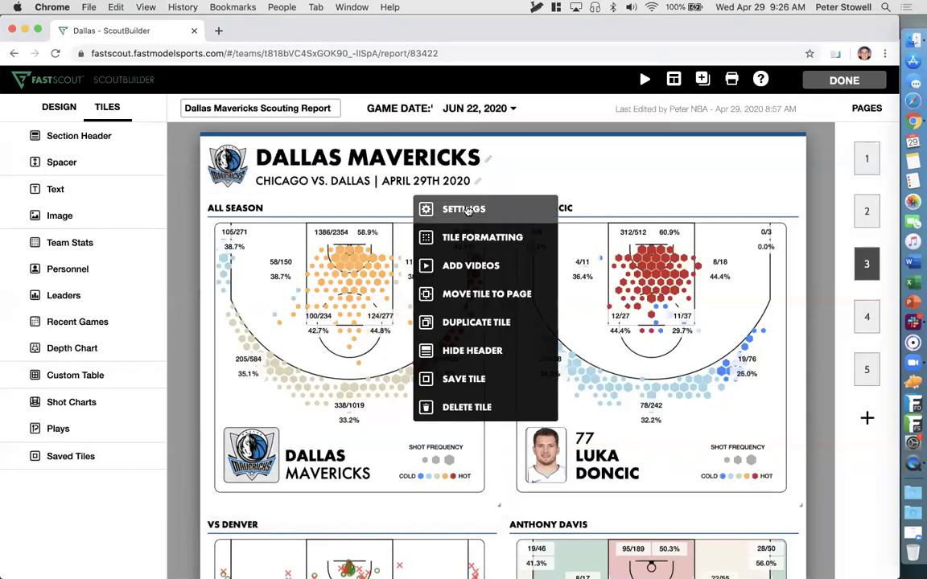
left_click(431, 203)
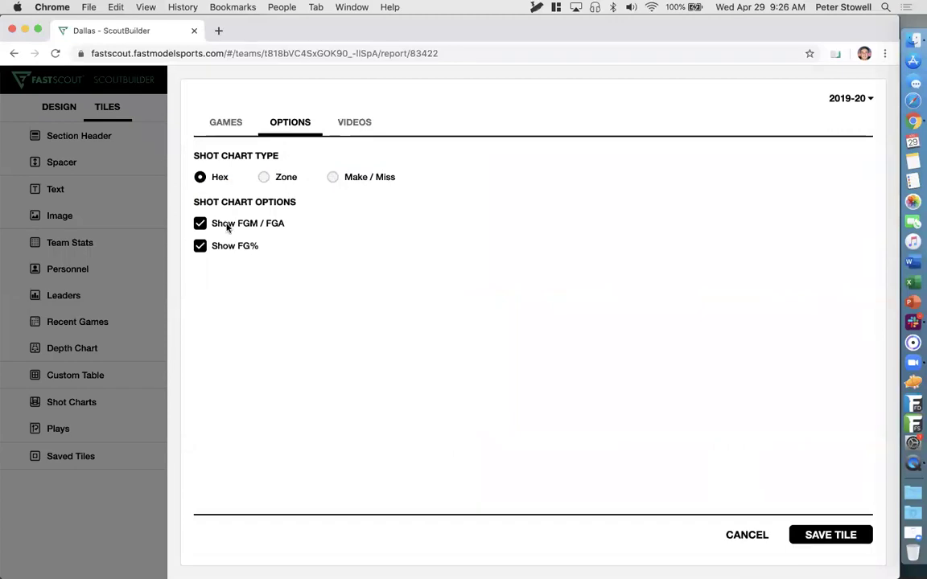
- Try the Home and Wins game filters for the shot chart, and restore the All Games selection
left_click(231, 122)
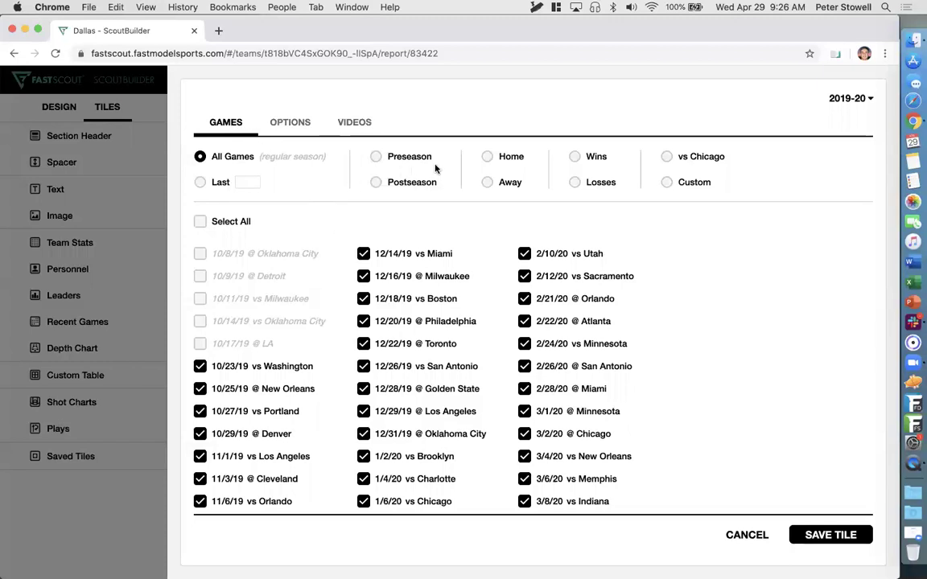
left_click(511, 158)
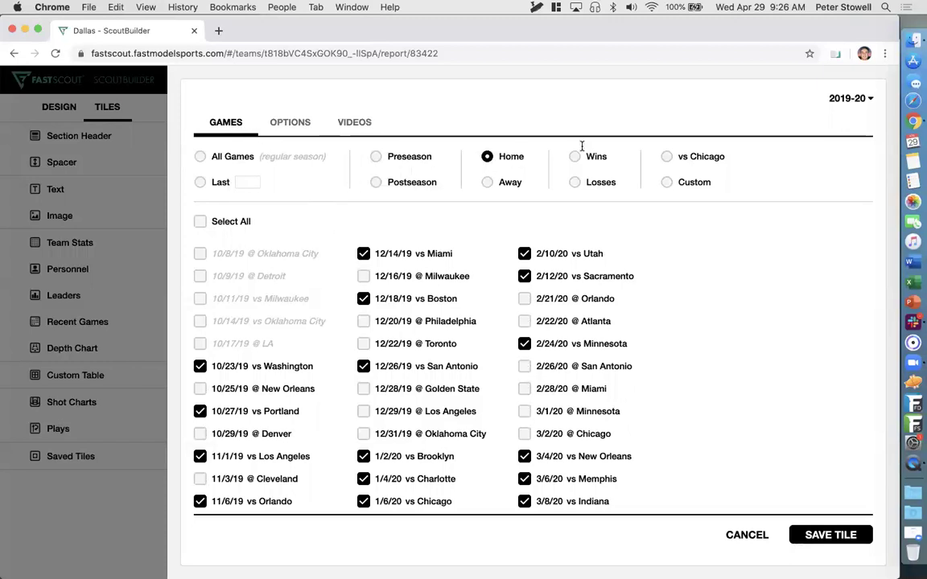
left_click(578, 155)
left_click(223, 157)
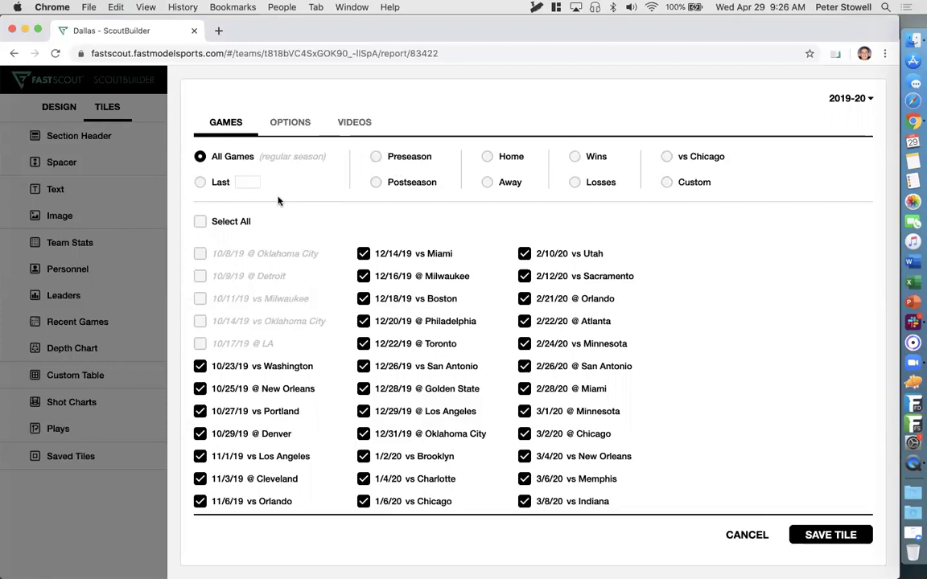
- Exclude and re-include individual games in the shot chart's game list, ending on a Custom selection, and save the tile
scroll(289, 228, "down", 3)
left_click(245, 276)
left_click(233, 276)
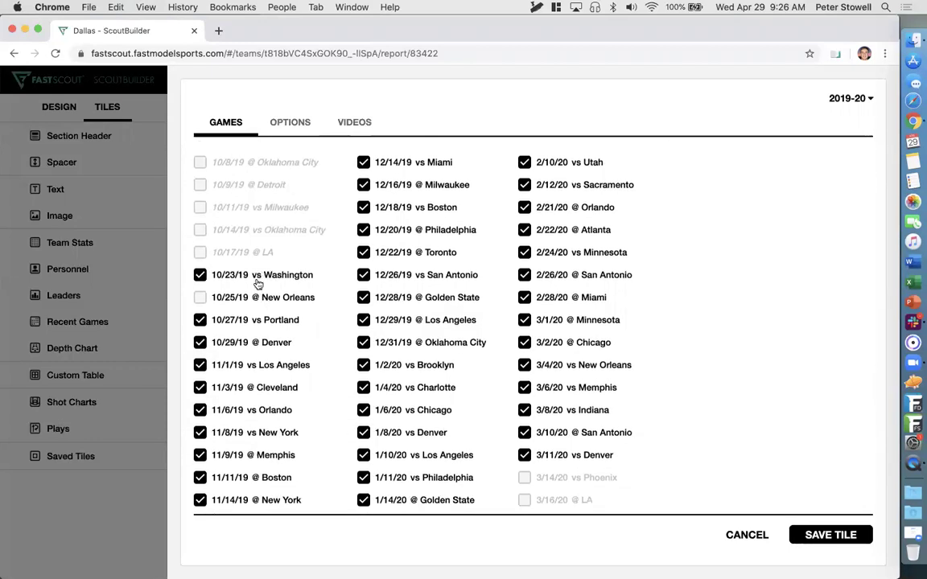
left_click(414, 275)
left_click(364, 275)
scroll(500, 276, "up", 4)
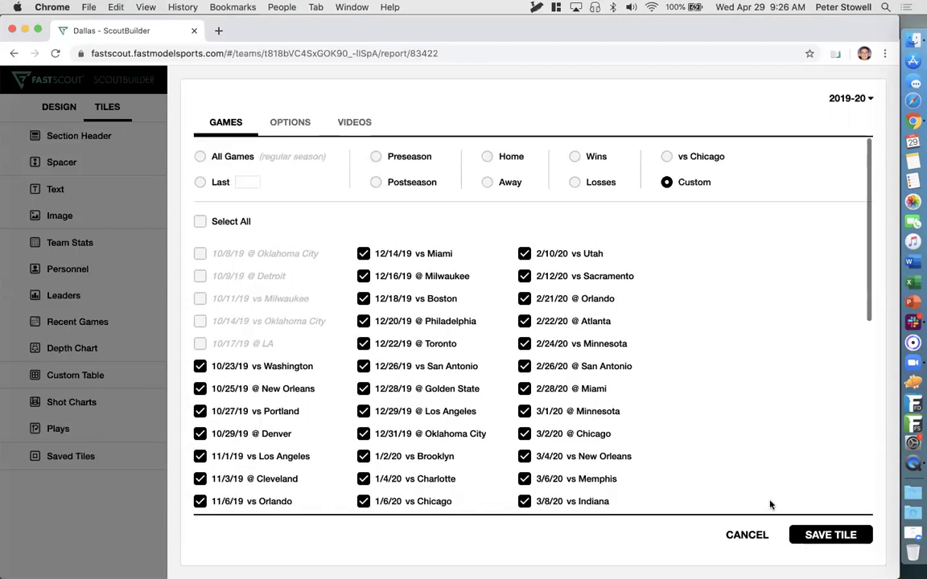
left_click(818, 534)
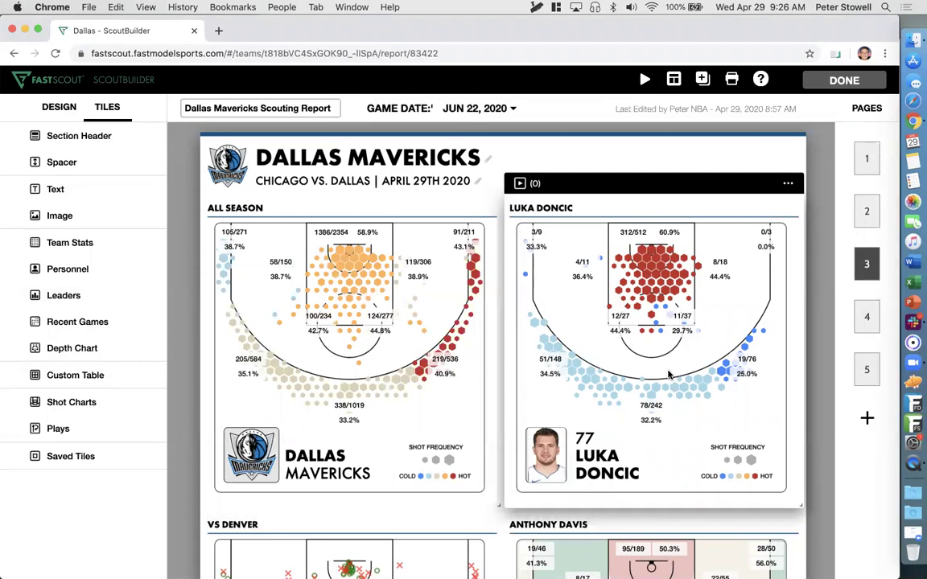
- Retitle the Anthony Davis shot chart tile on page 3 as Tim Hardaway
scroll(668, 374, "down", 1)
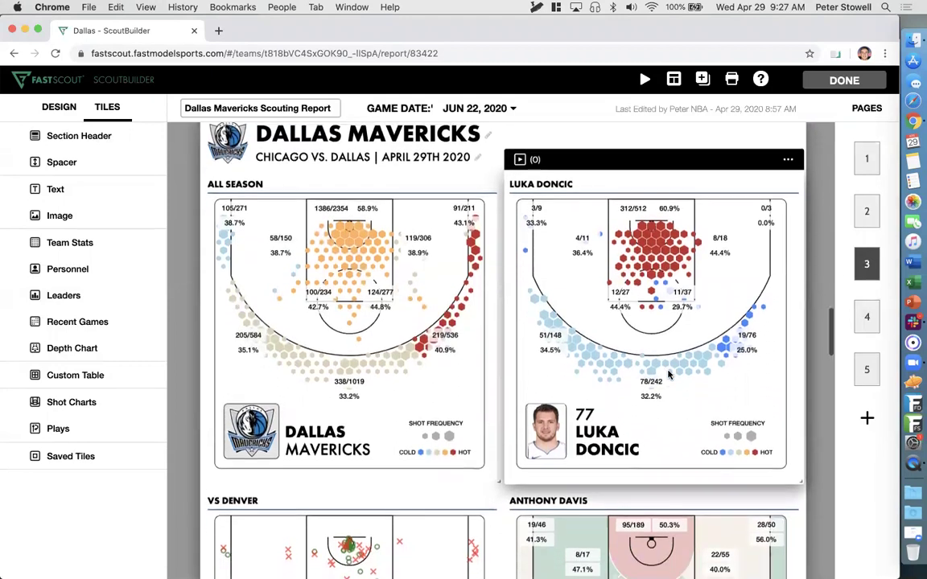
scroll(667, 374, "down", 3)
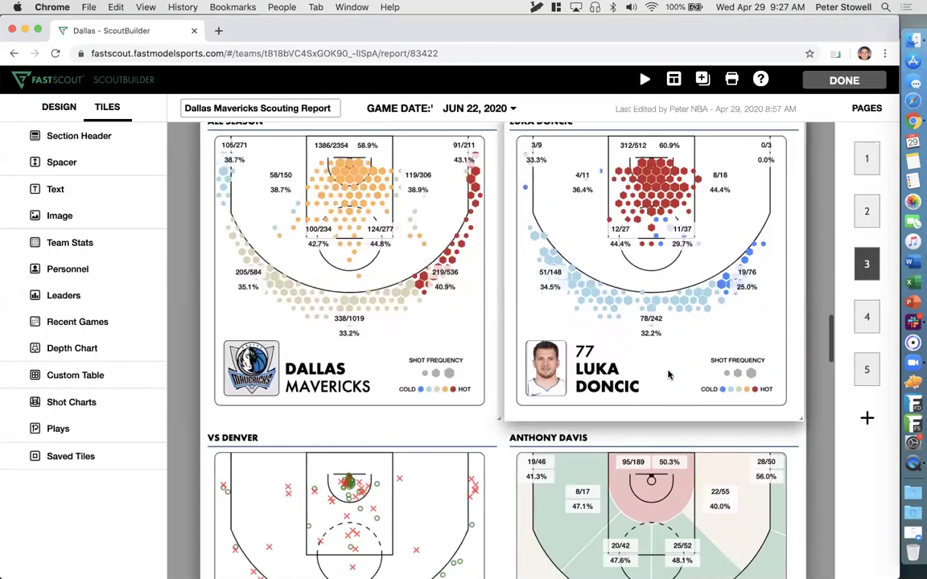
scroll(667, 374, "down", 6)
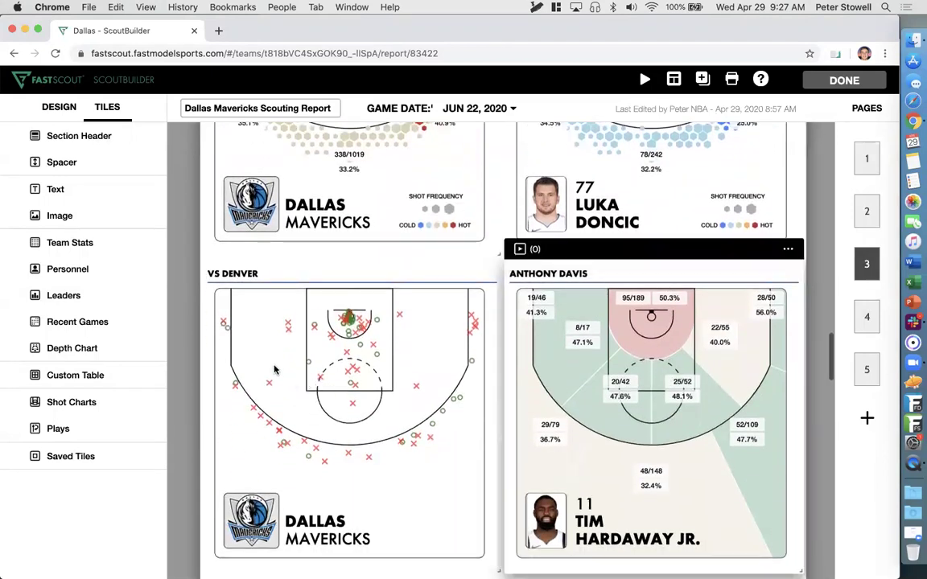
mouse_move(314, 320)
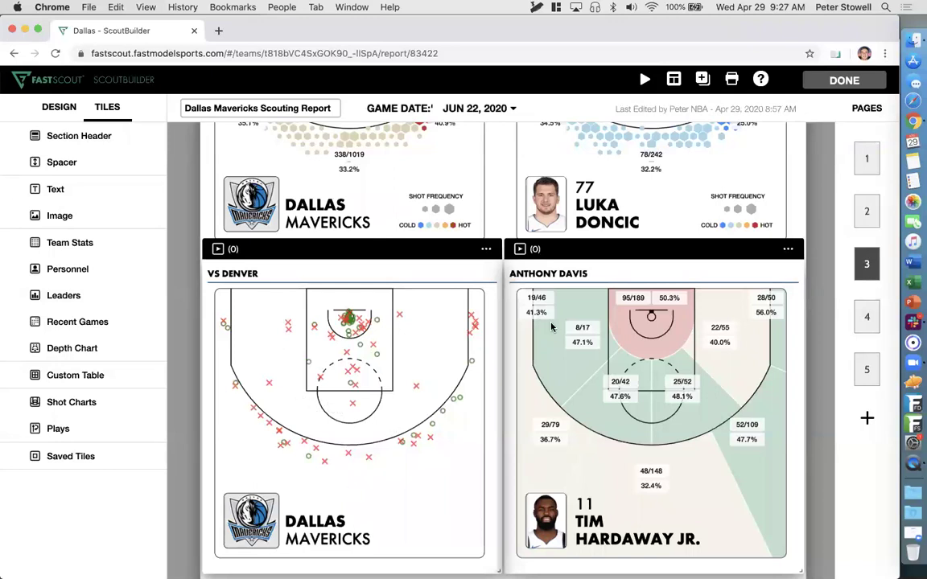
left_click(554, 274)
key("super+a")
key("BackSpace")
type("Tim Hardaway")
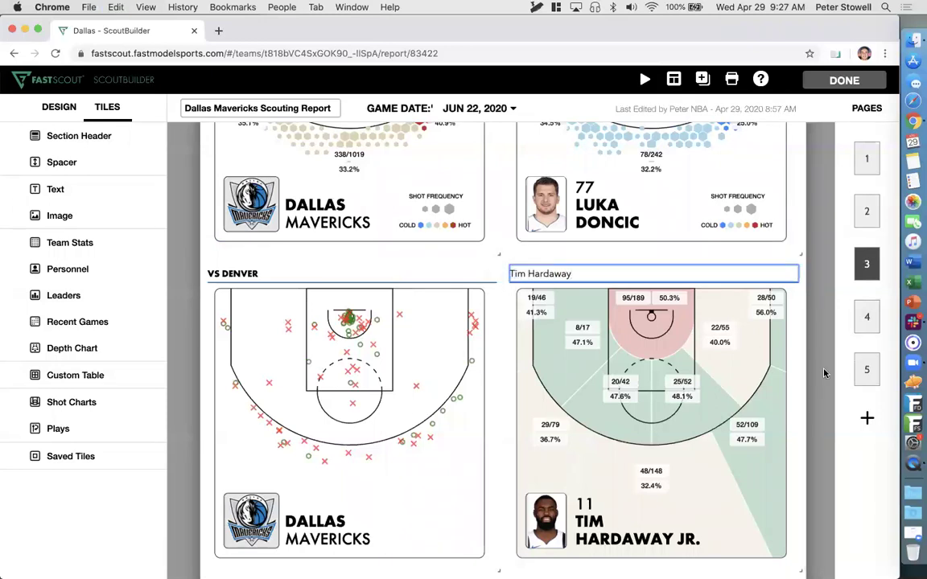
key("Return")
- Open the play library for page 4 and look through its season, team and series filters
scroll(712, 430, "down", 1)
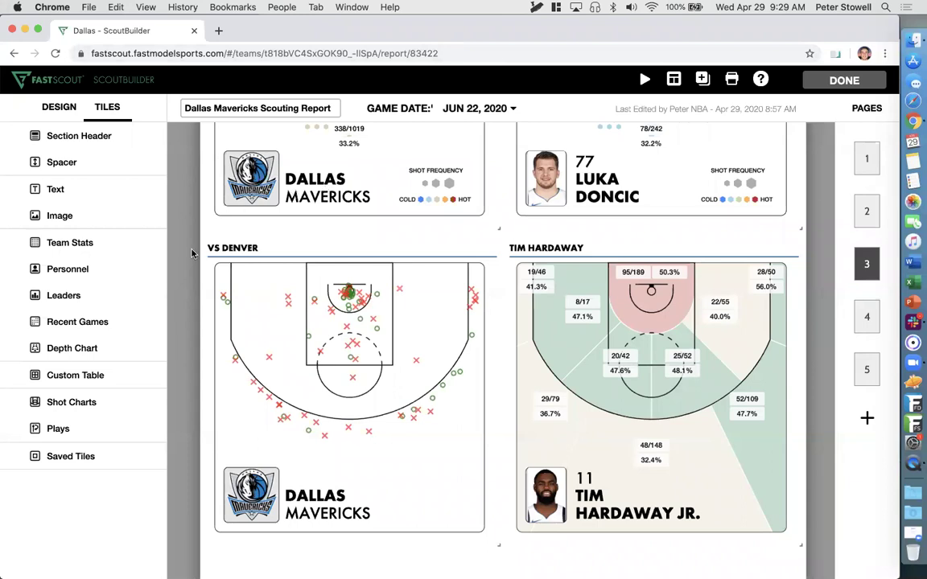
scroll(187, 280, "down", 8)
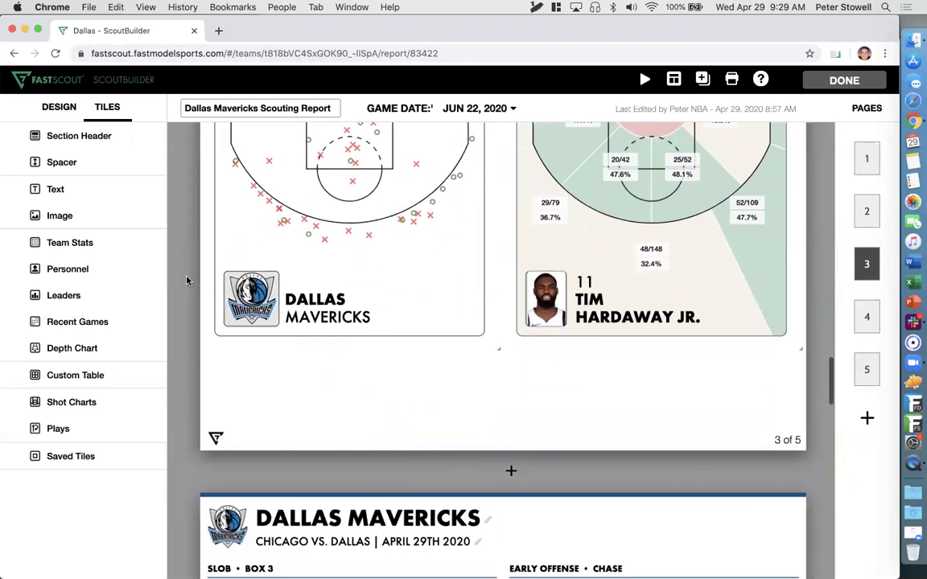
scroll(186, 279, "down", 4)
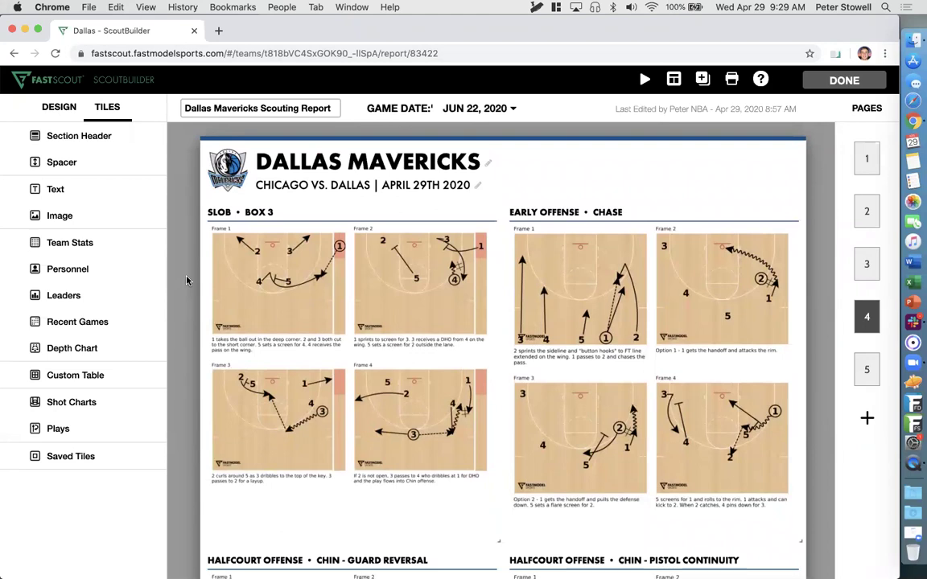
left_click(87, 431)
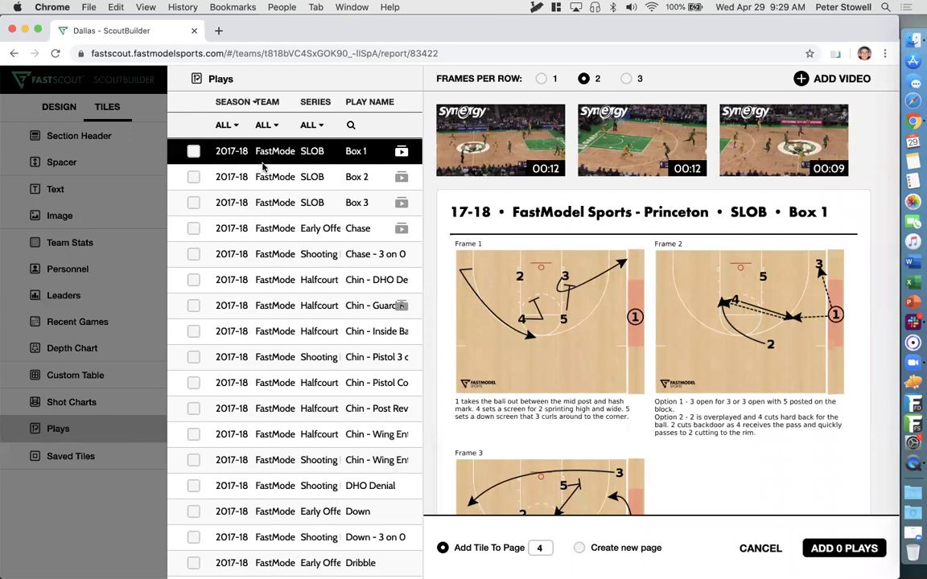
left_click(228, 125)
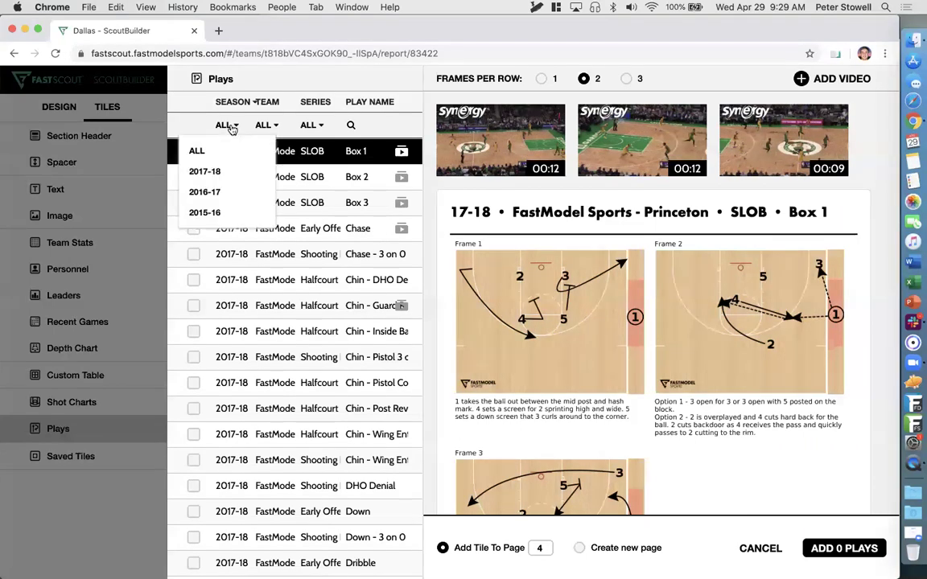
left_click(264, 124)
left_click(312, 126)
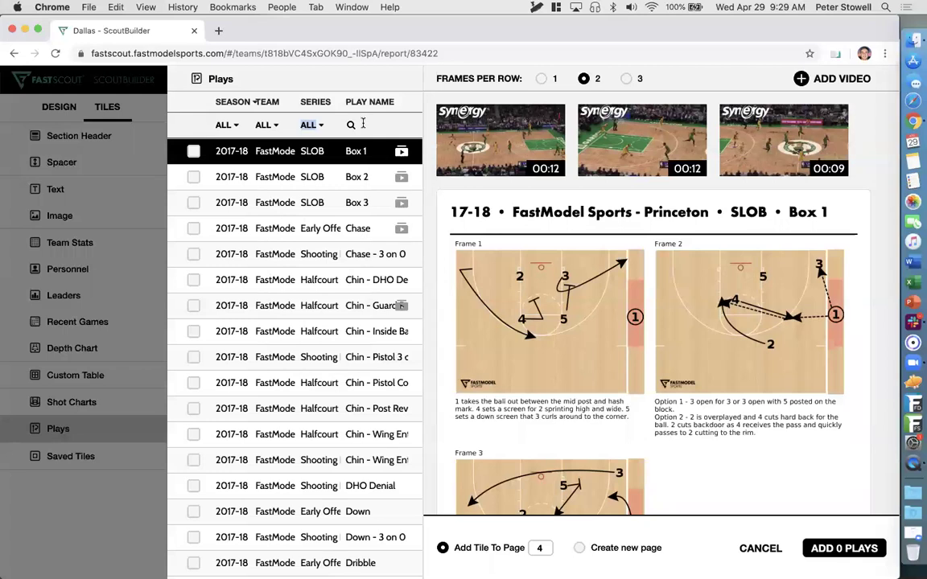
- Try selecting the Box 1 and Box 2 plays, and clear both selections
left_click(193, 153)
left_click(194, 177)
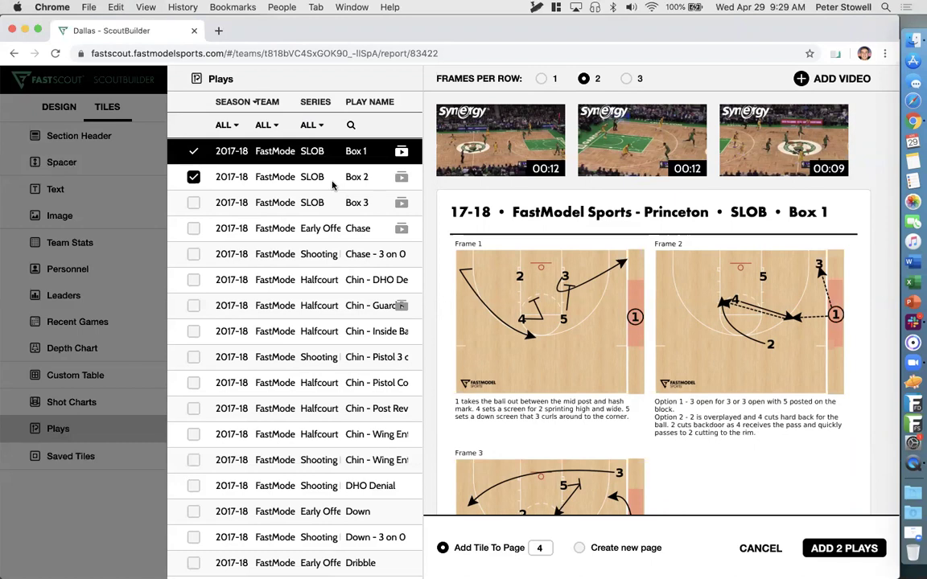
left_click(193, 151)
left_click(193, 177)
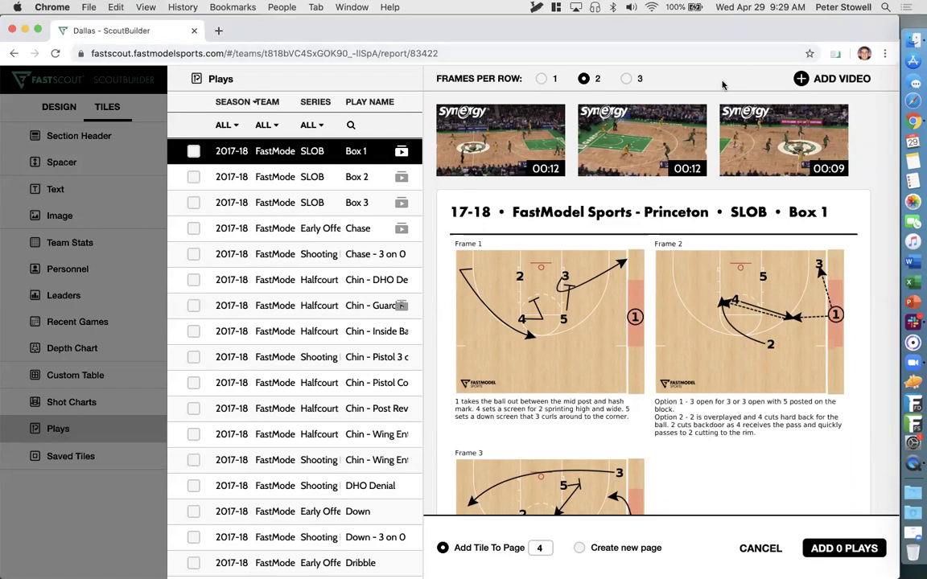
- View the sources for adding video to the Box 1 play, and close the play library without adding plays
left_click(843, 81)
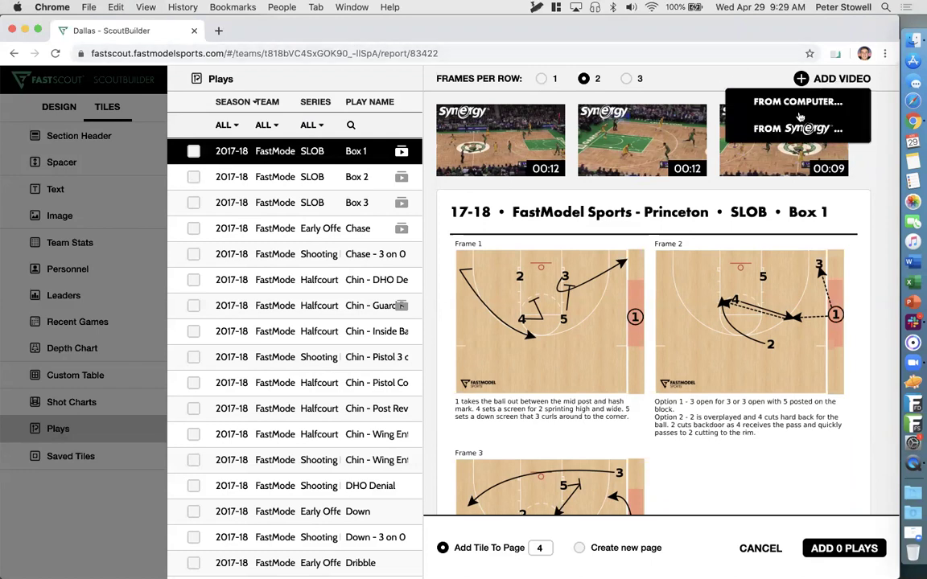
left_click(629, 73)
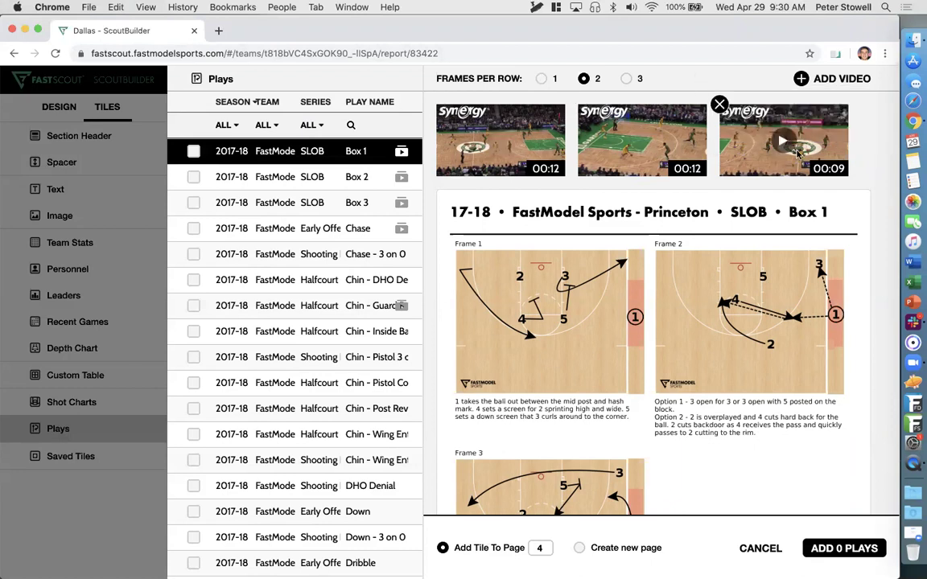
left_click(761, 547)
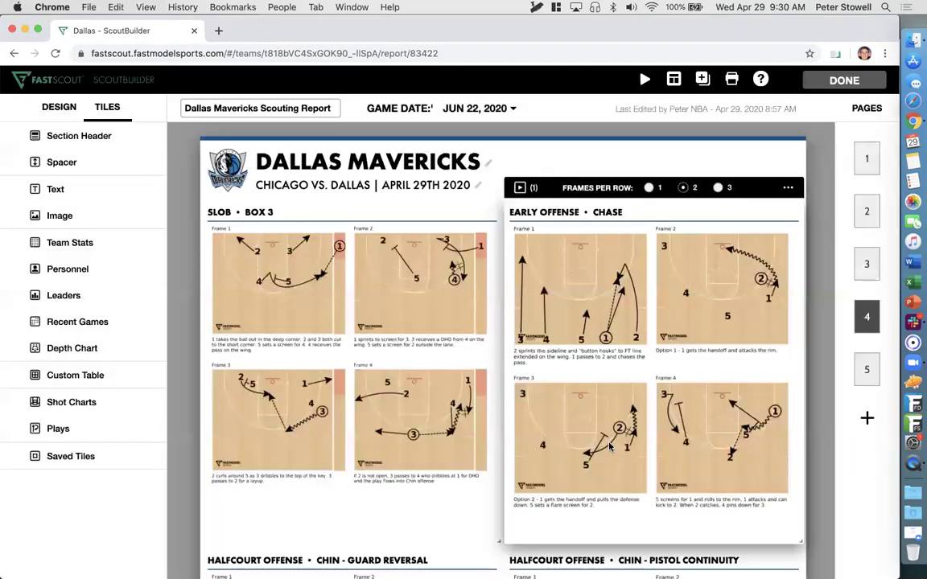
- Try 3 and 1 frames per row on the Box 3 play tile on page 4, and restore 2 frames per row
scroll(194, 338, "down", 2)
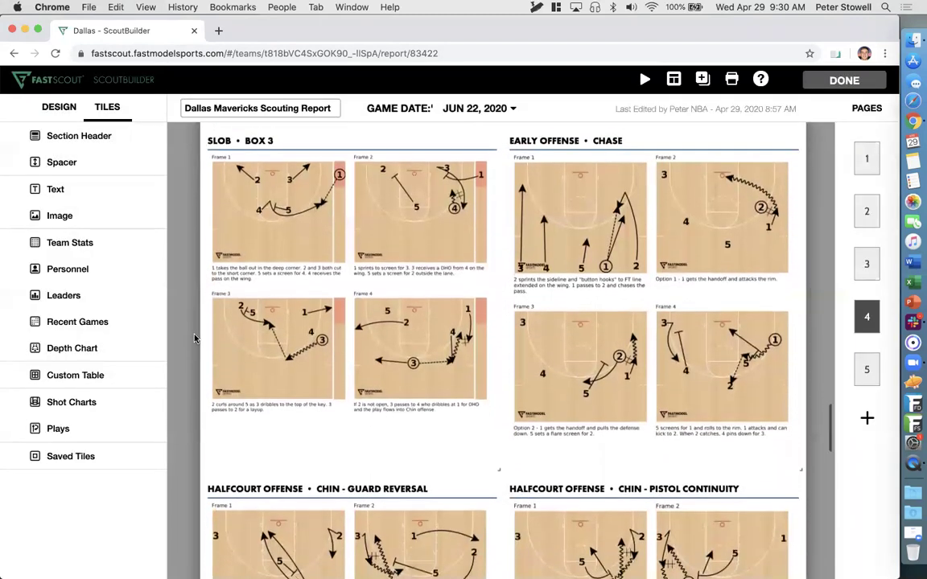
scroll(193, 338, "down", 8)
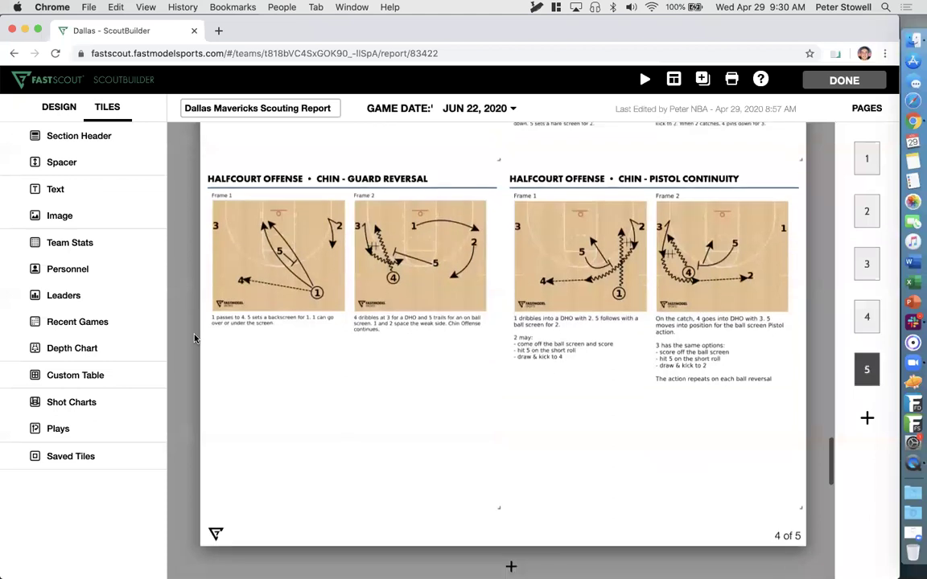
scroll(194, 337, "up", 10)
mouse_move(355, 290)
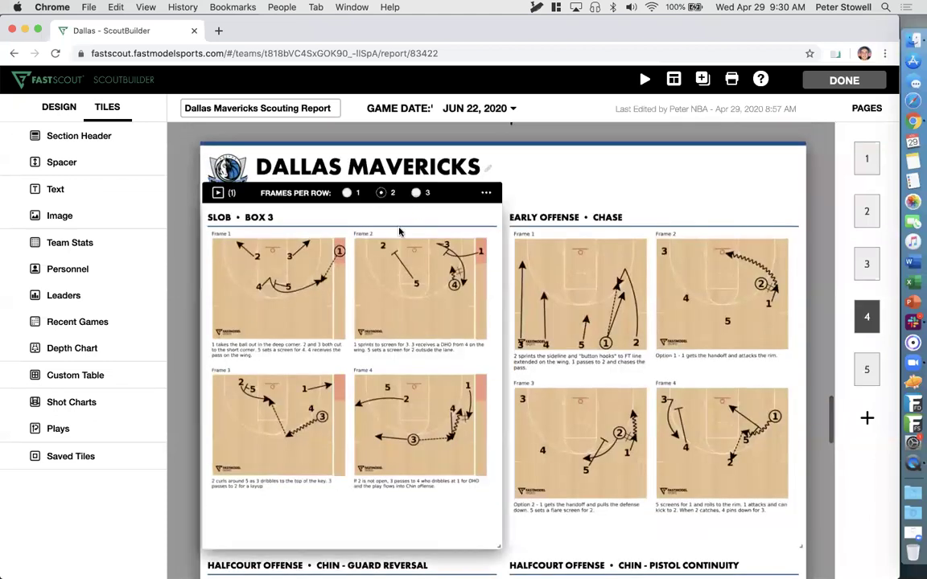
left_click(416, 193)
left_click(381, 193)
left_click(346, 193)
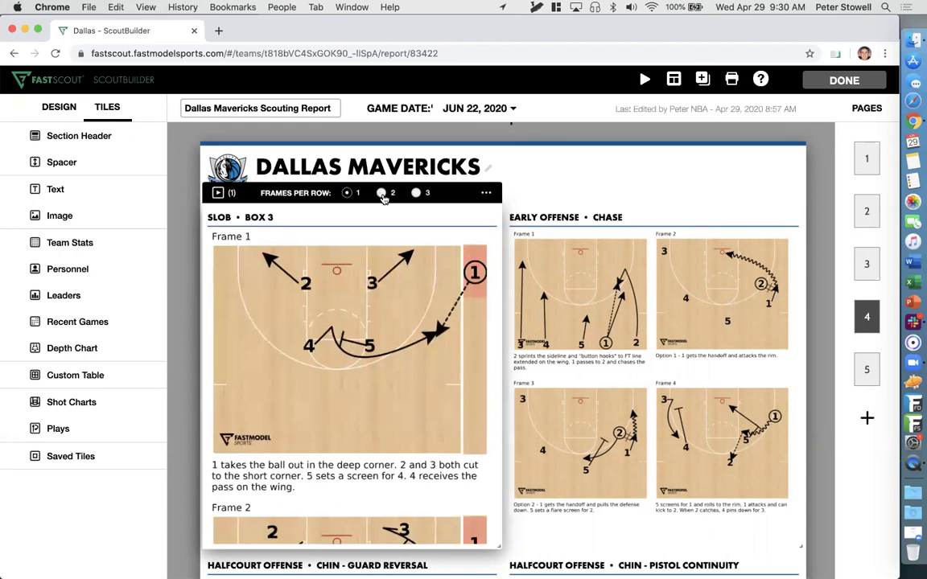
left_click(381, 193)
left_click_drag(654, 201, 758, 190)
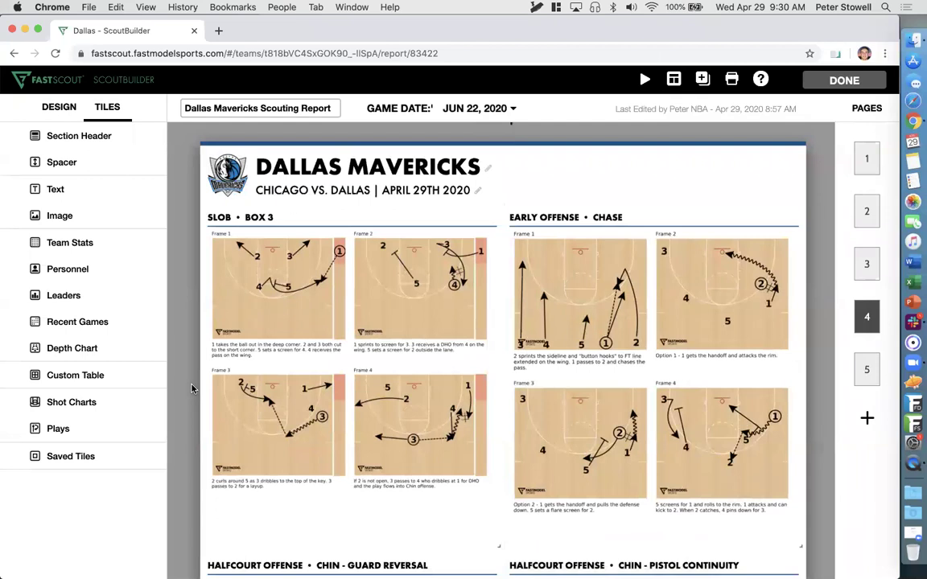
- Try the Seattle theme on the report, and restore the Standard theme
scroll(191, 389, "down", 2)
scroll(191, 390, "down", 5)
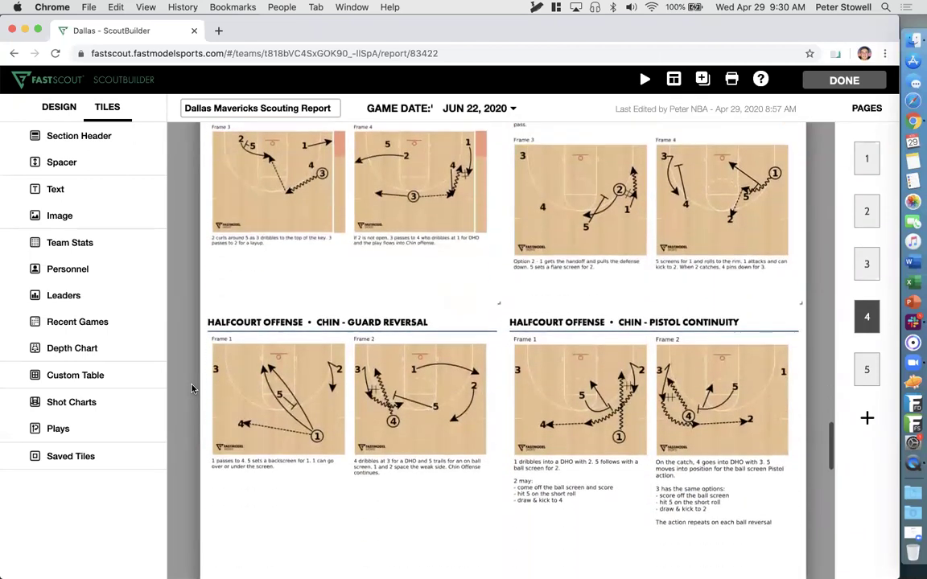
scroll(191, 389, "down", 1)
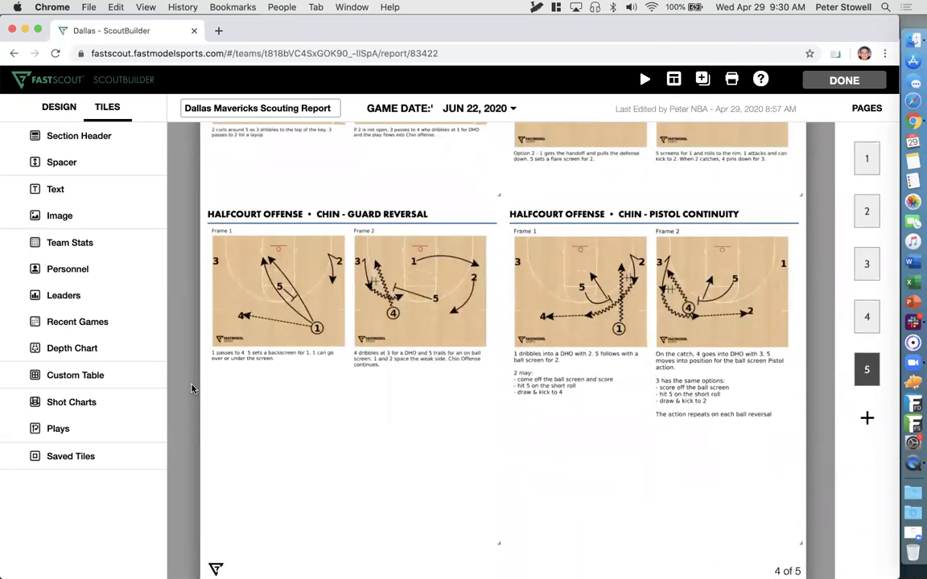
scroll(191, 389, "up", 4)
scroll(192, 390, "up", 20)
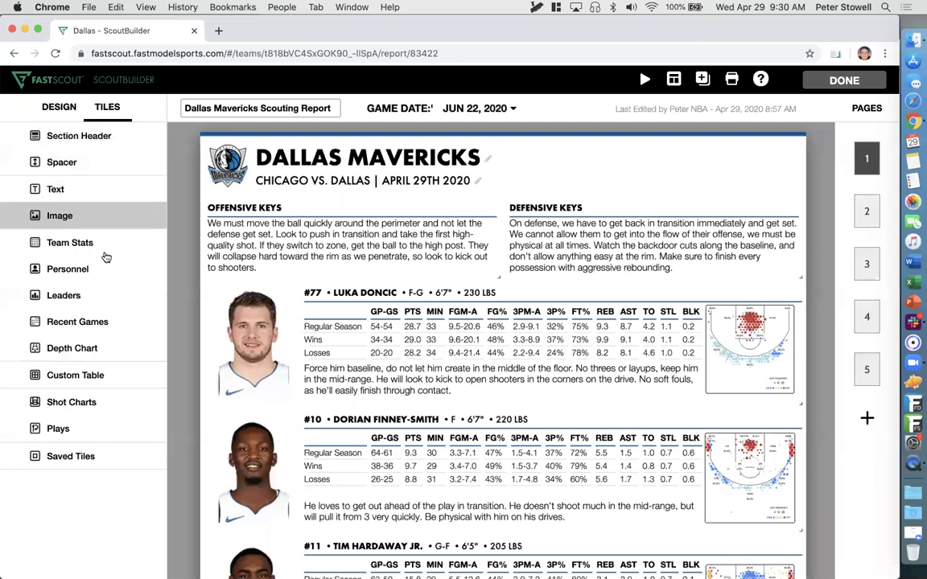
left_click(58, 106)
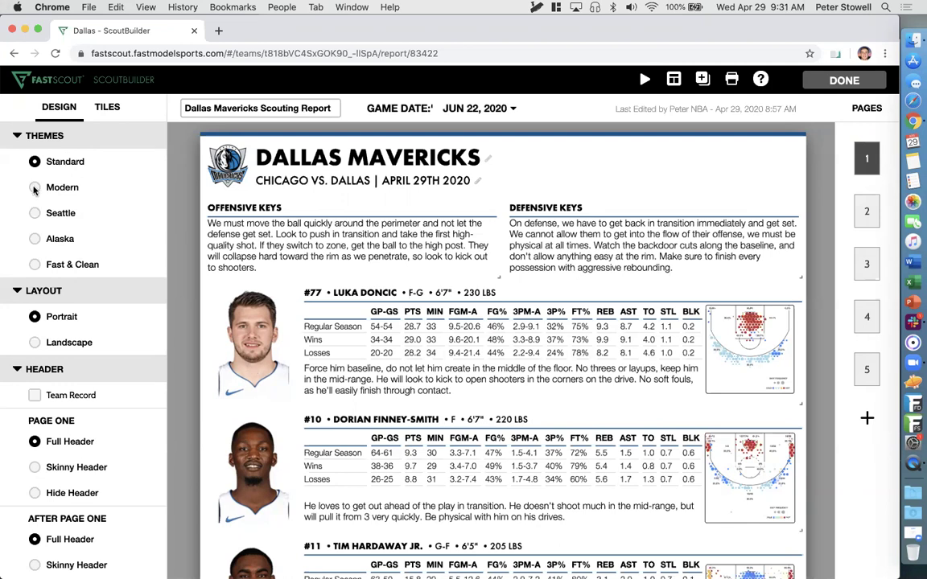
left_click(35, 213)
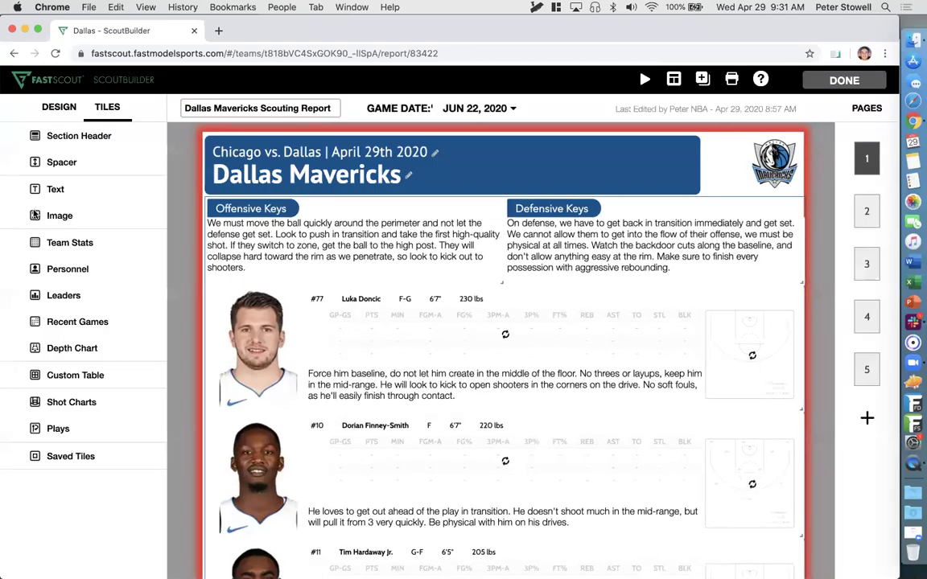
mouse_move(242, 232)
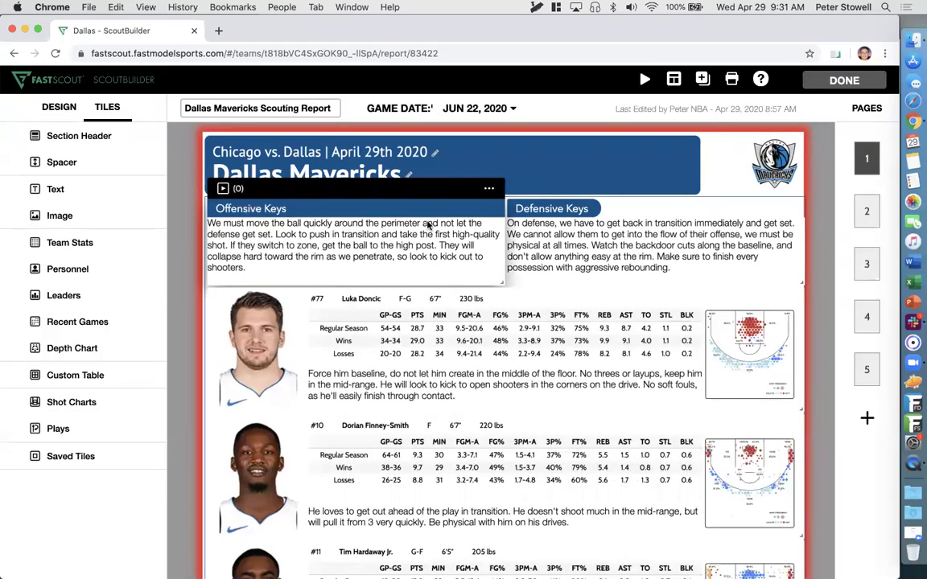
left_click(64, 107)
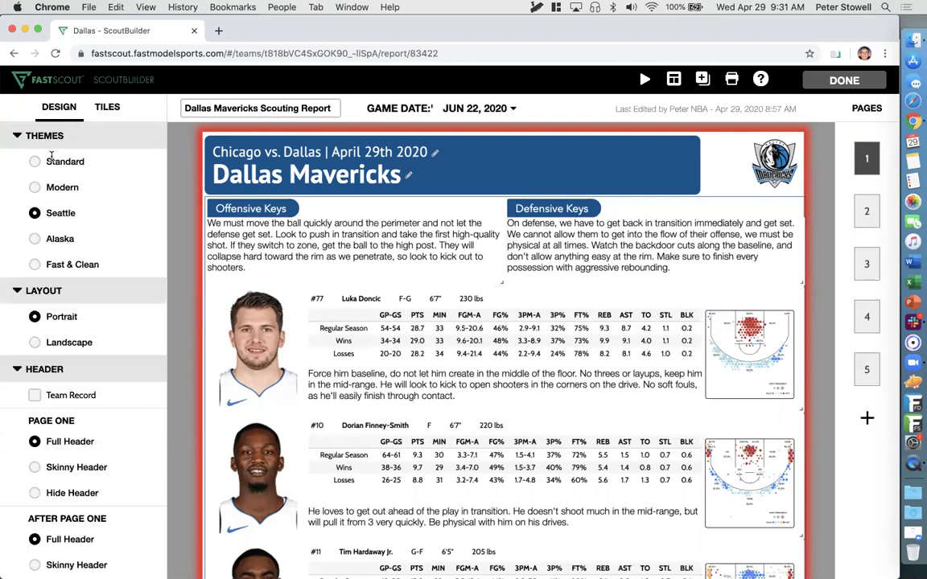
left_click(35, 162)
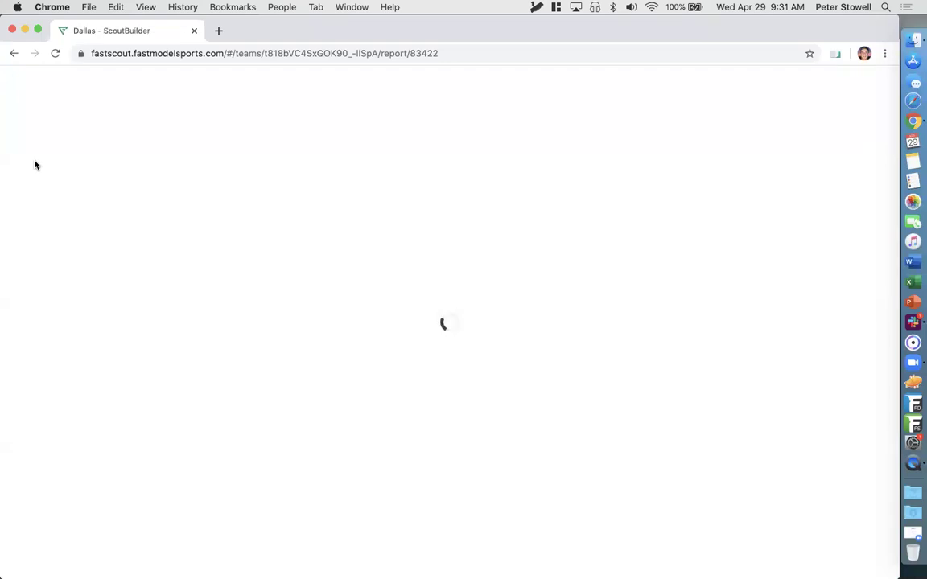
- Try the Skinny Header and Hide Header options for page one, and restore the Full Header
left_click(60, 108)
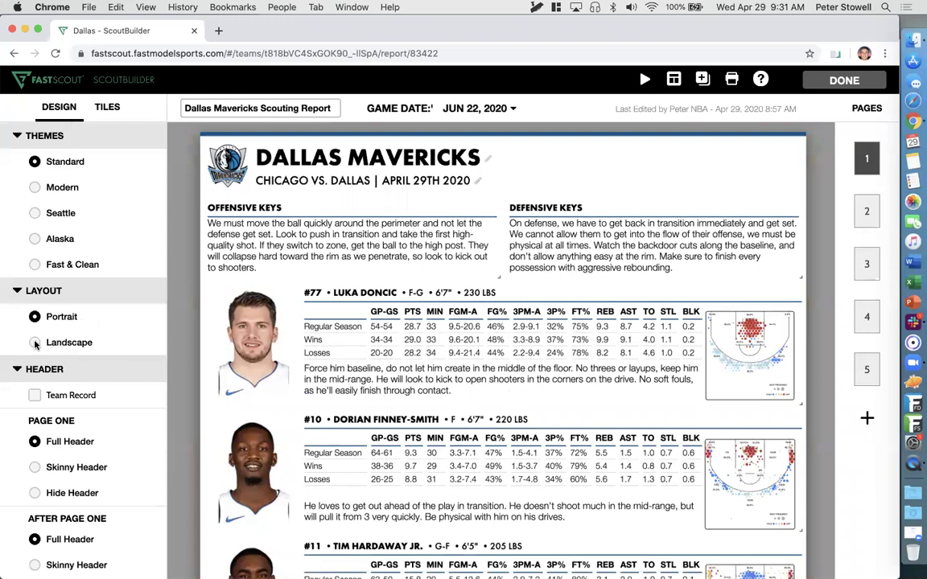
scroll(34, 344, "down", 2)
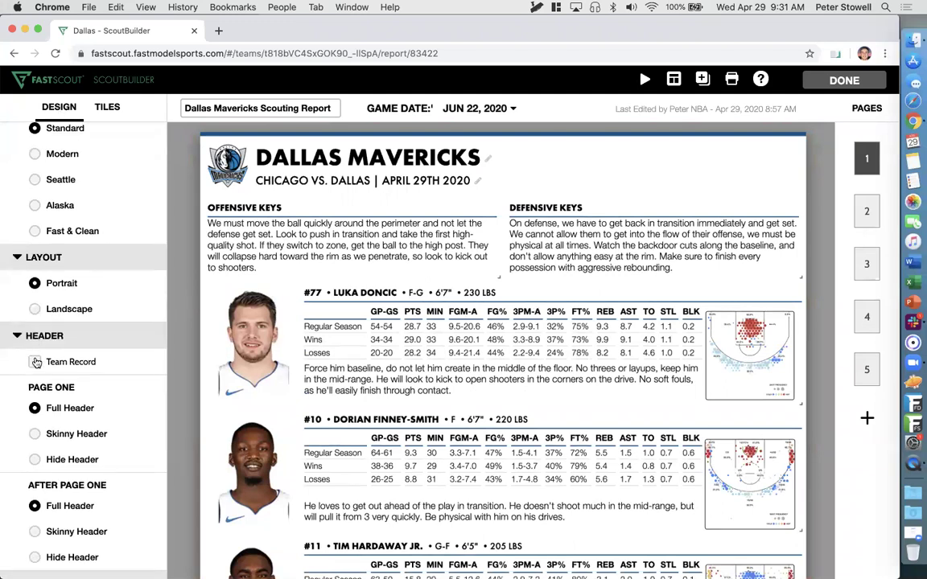
scroll(35, 362, "down", 2)
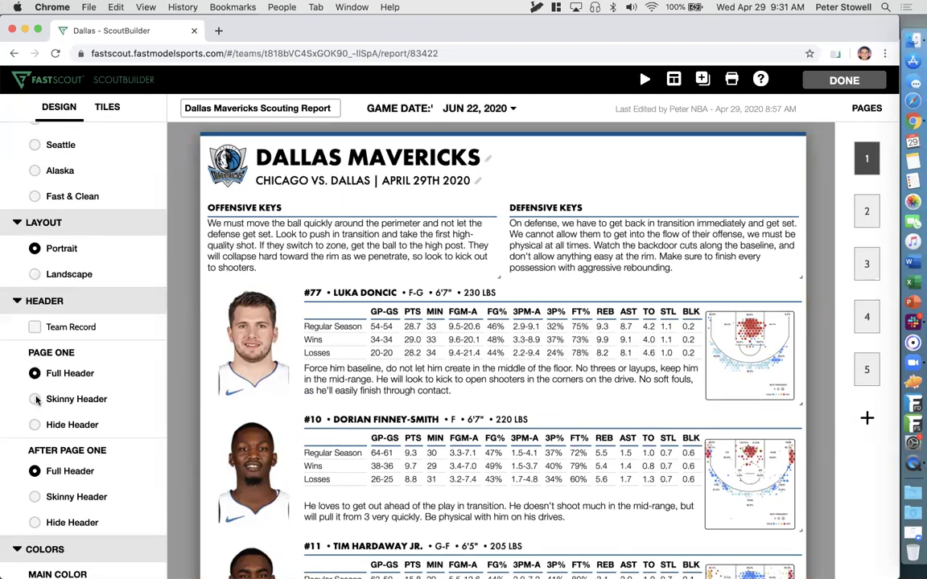
left_click(35, 399)
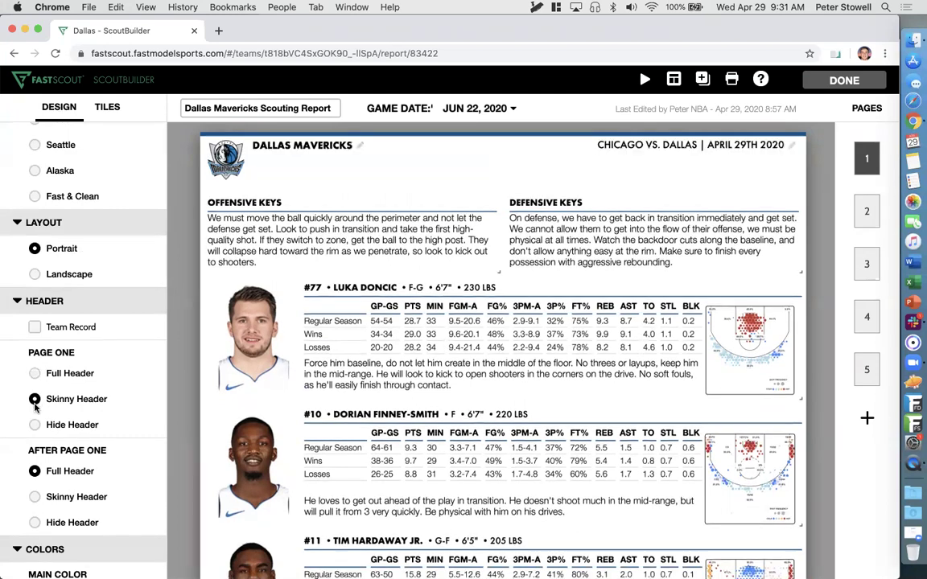
left_click(35, 373)
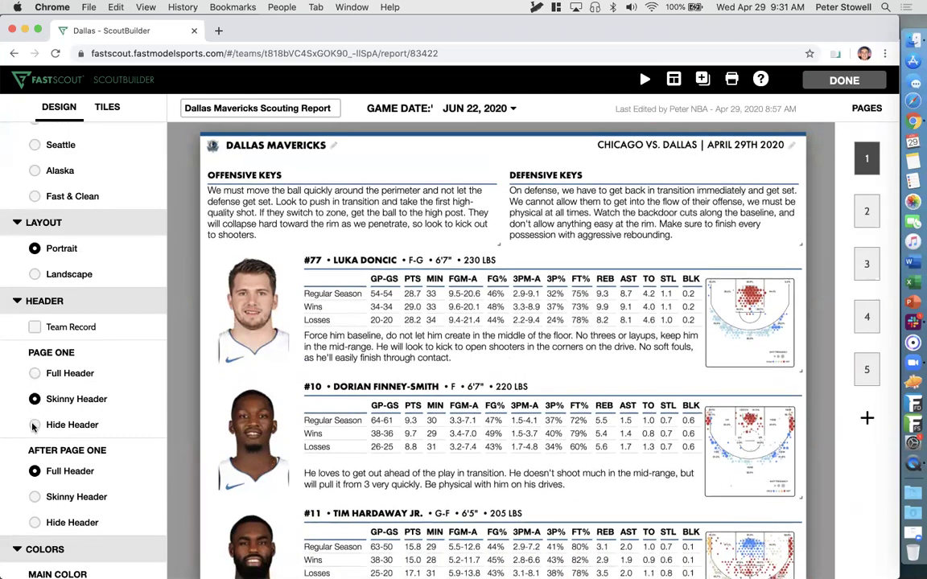
left_click(35, 425)
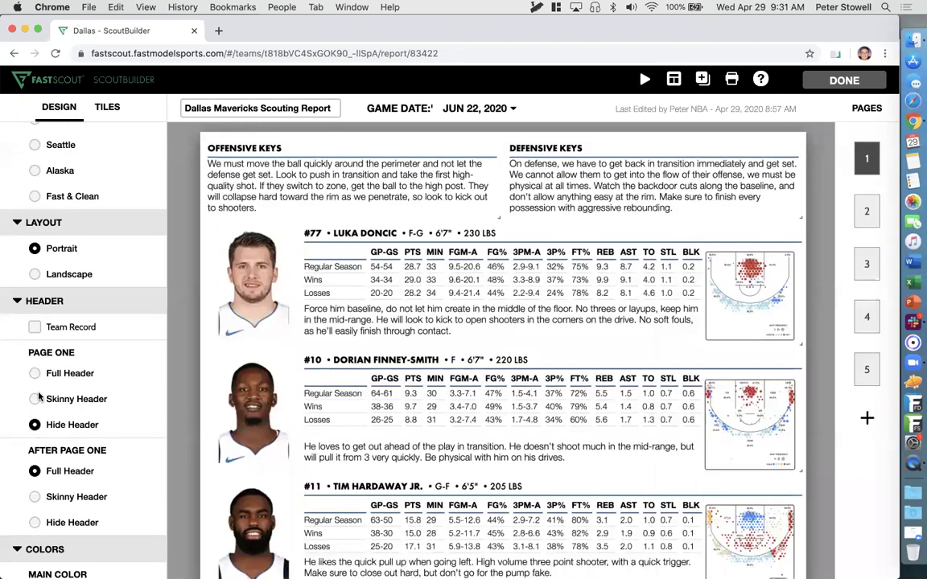
left_click(35, 374)
- Try the black and red swatches and the custom code 000 as the report's main color, and restore the blue
scroll(36, 373, "down", 5)
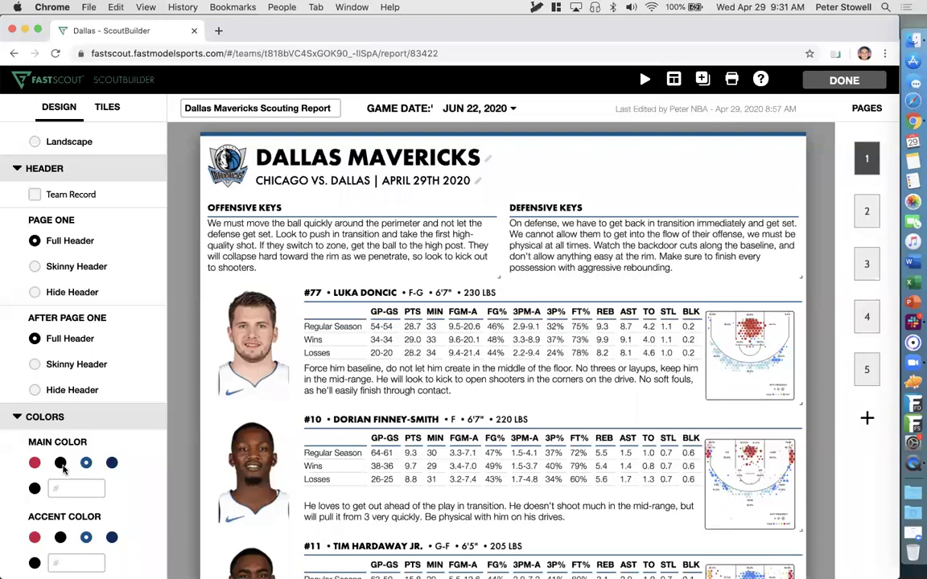
left_click(36, 464)
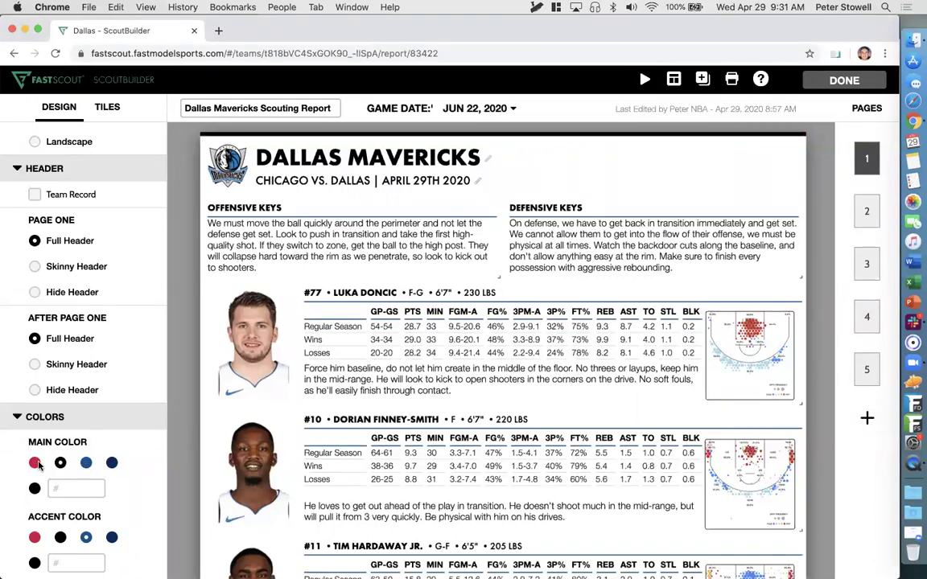
left_click(67, 489)
type("000")
left_click(86, 464)
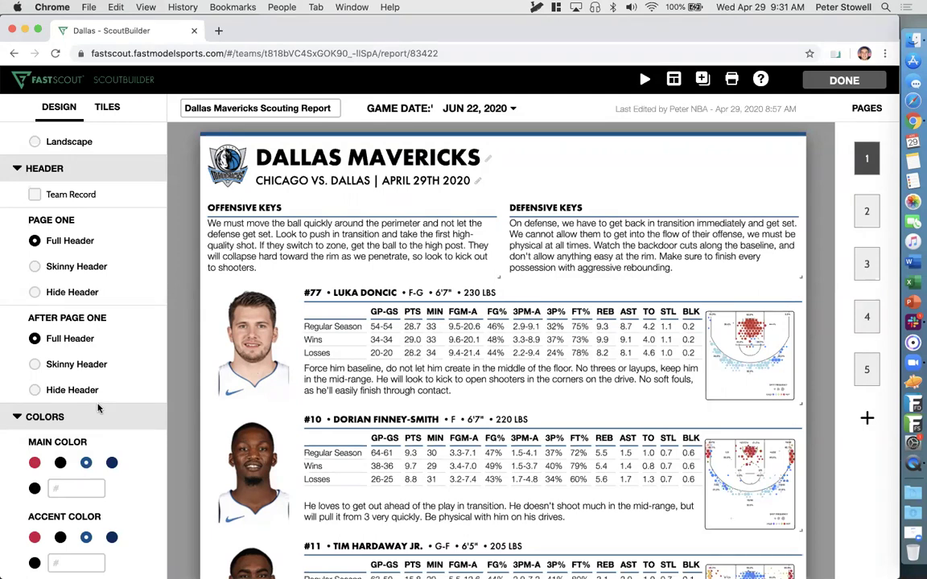
- Open the videos attached to Luka Doncic's personnel tile on page 1 of the report
left_click(106, 105)
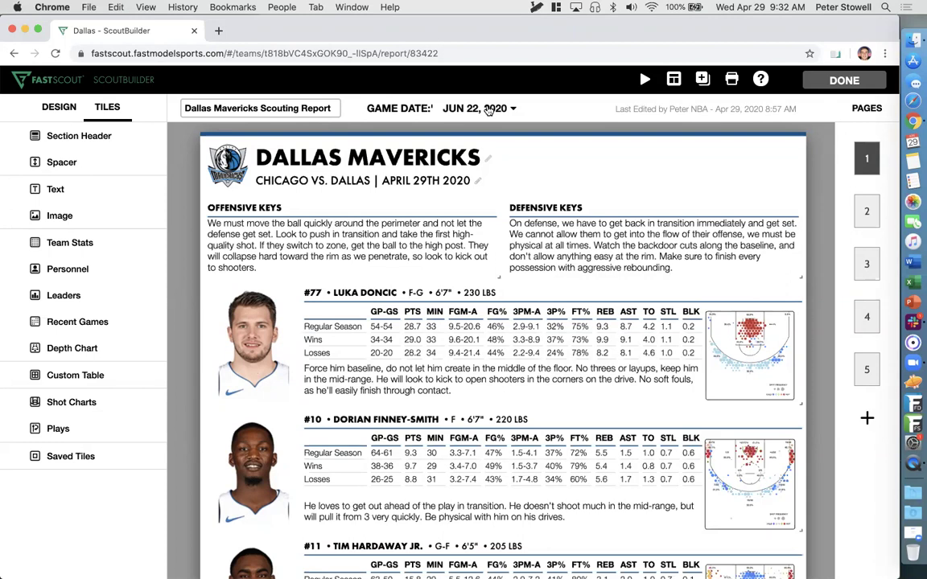
mouse_move(340, 309)
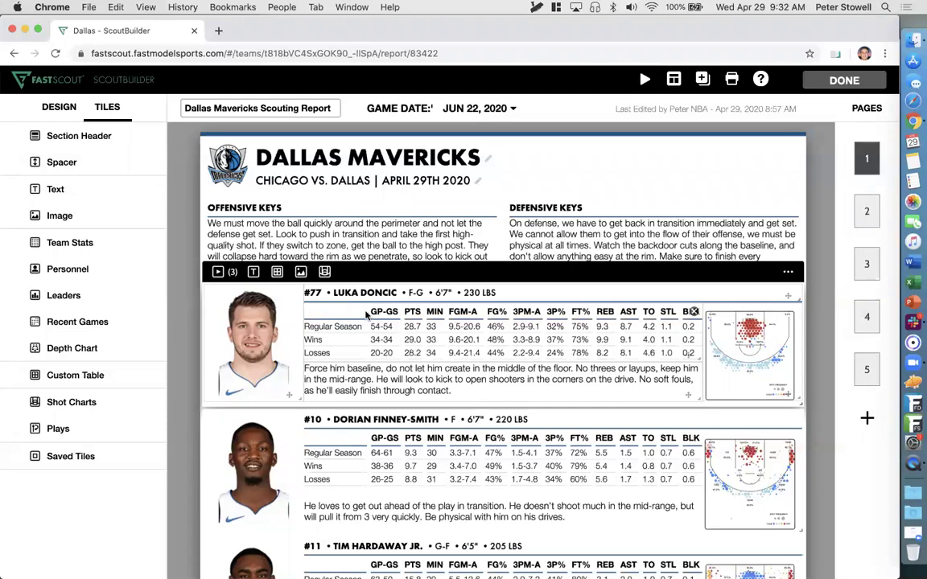
mouse_move(287, 206)
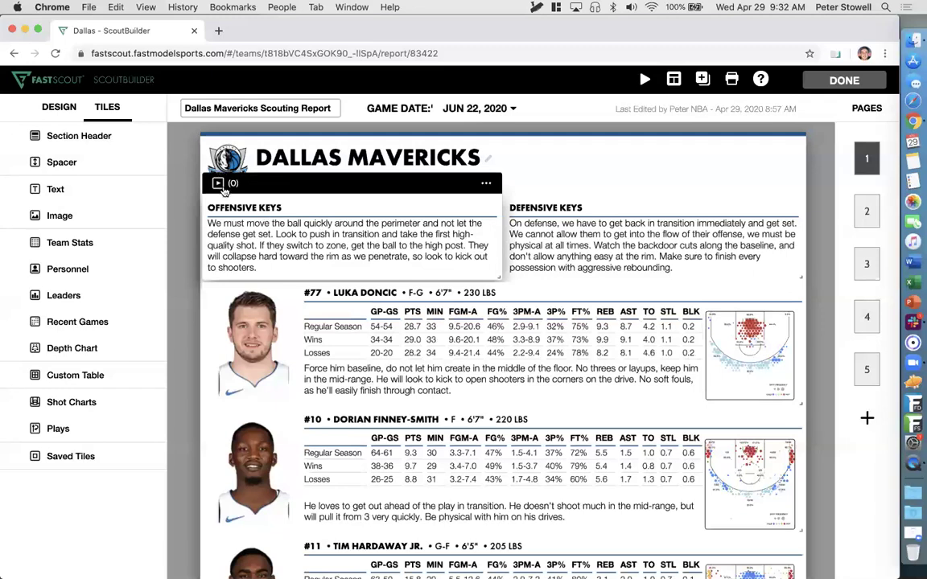
mouse_move(241, 308)
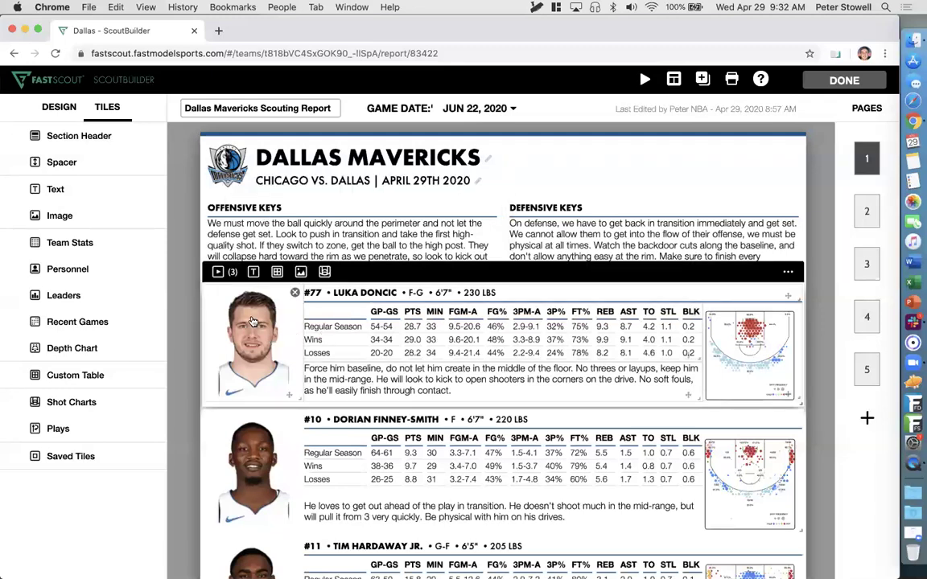
left_click(218, 271)
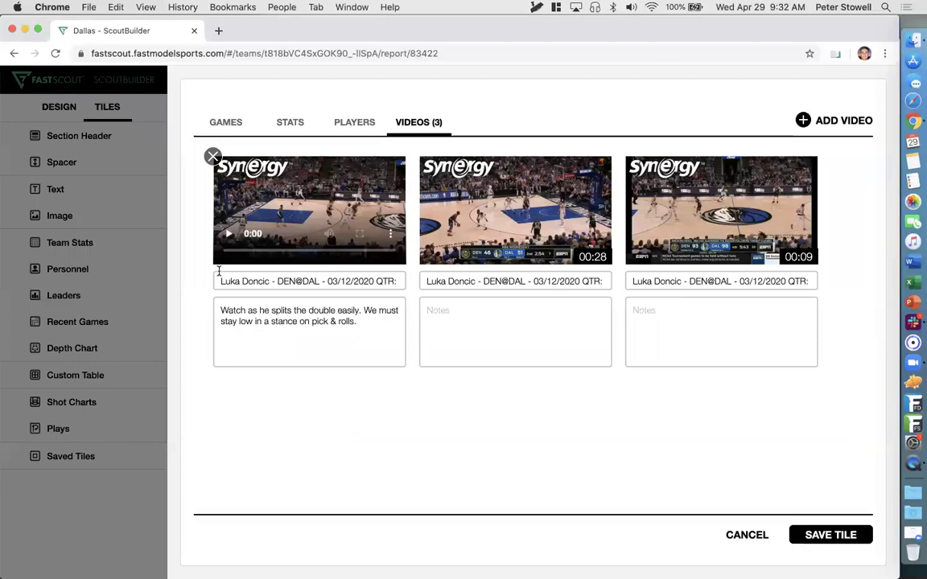
- Try adding a video from the computer to Luka Doncic's tile, and cancel the file selection
left_click(837, 120)
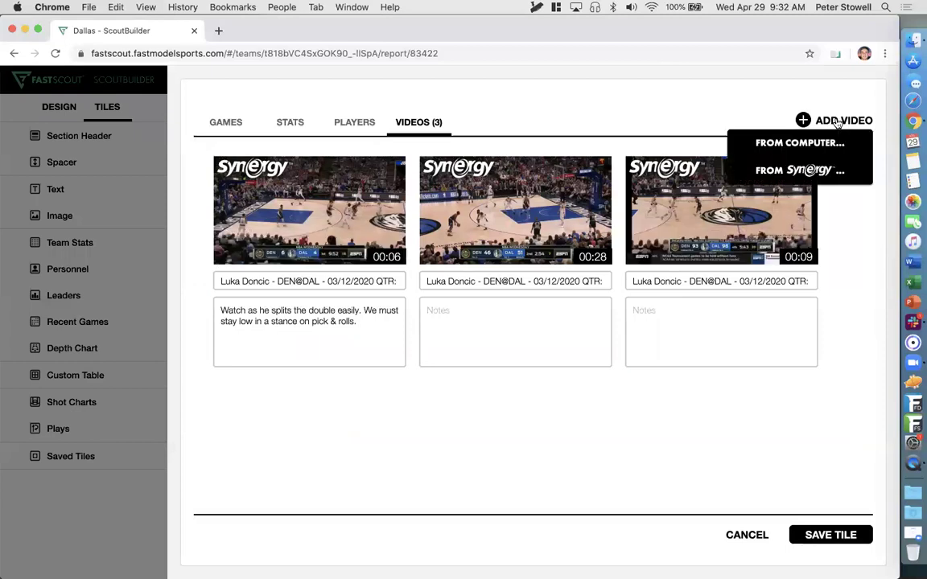
left_click(801, 143)
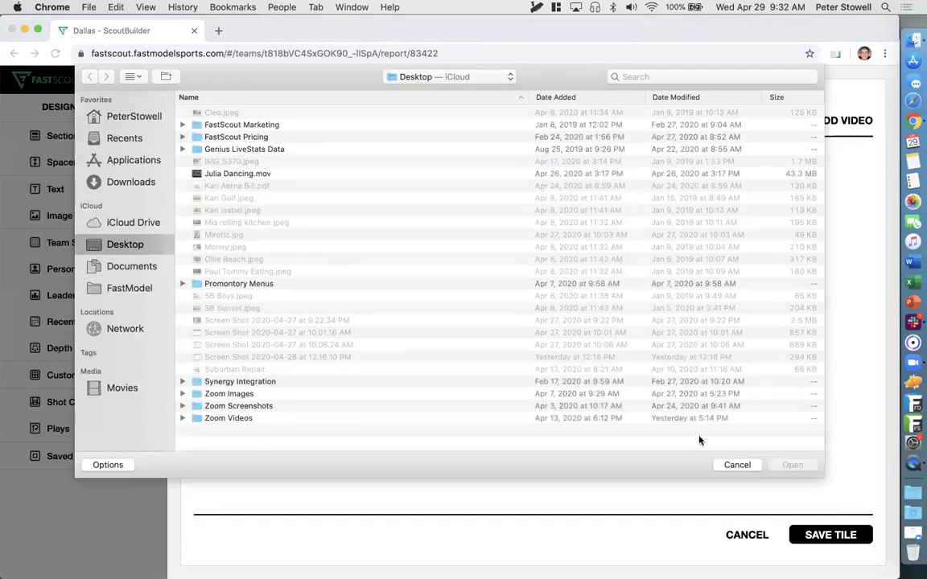
left_click(729, 466)
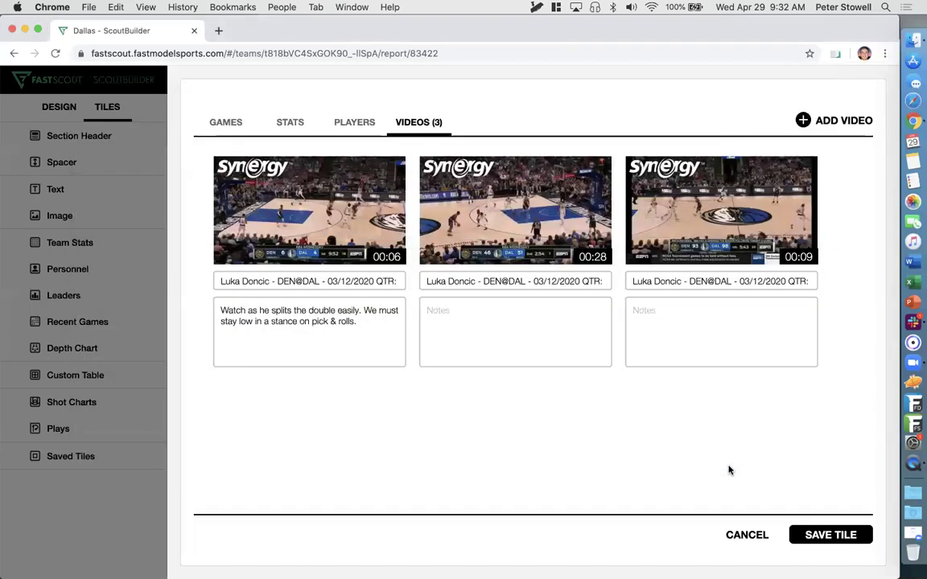
- Browse the clips in the Luka Doncic edit from Synergy and look at the result and team filter options
left_click(841, 123)
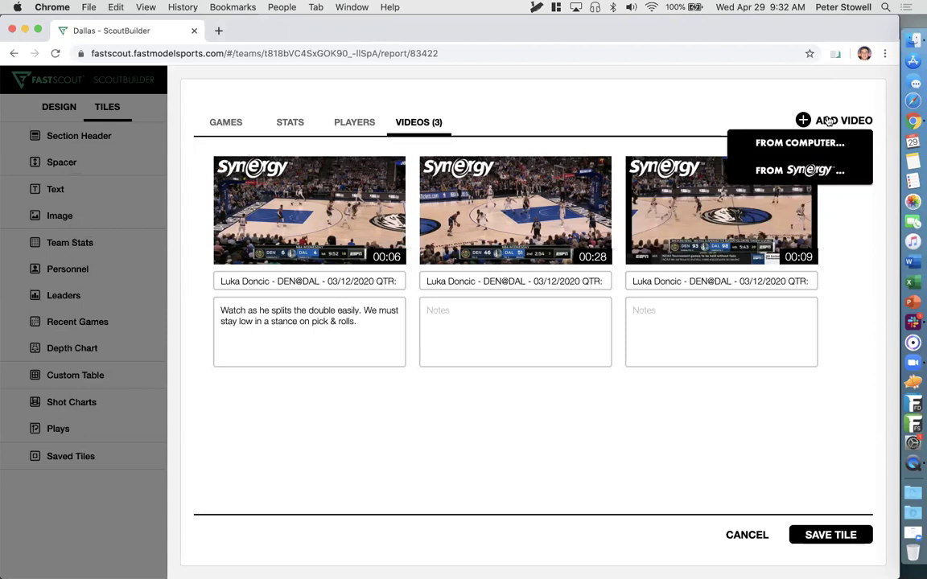
left_click(800, 171)
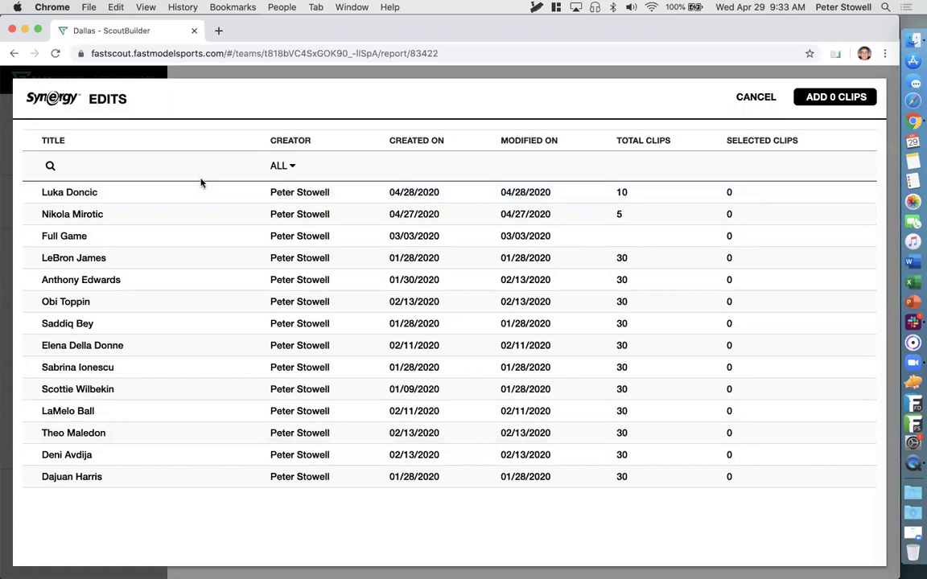
left_click(188, 201)
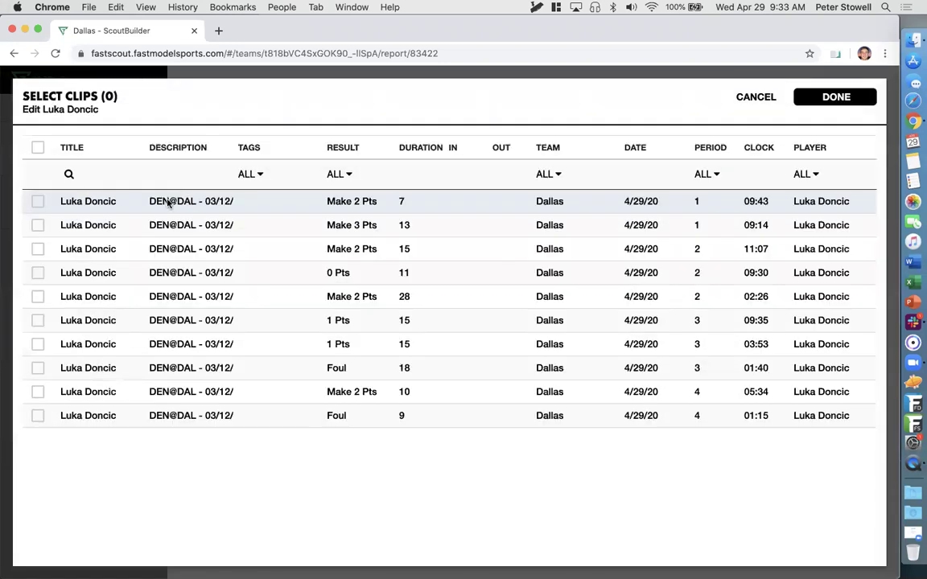
left_click(337, 177)
left_click(546, 177)
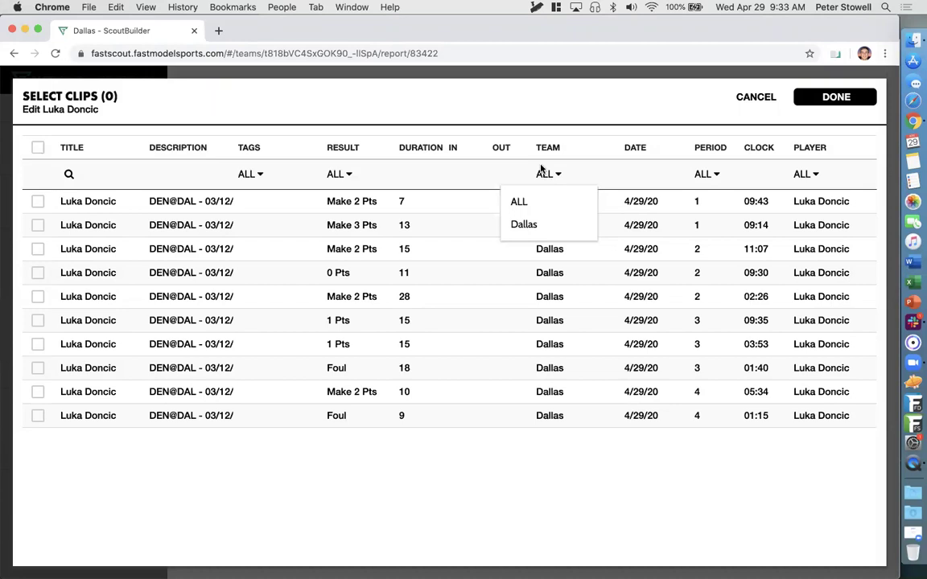
left_click(443, 99)
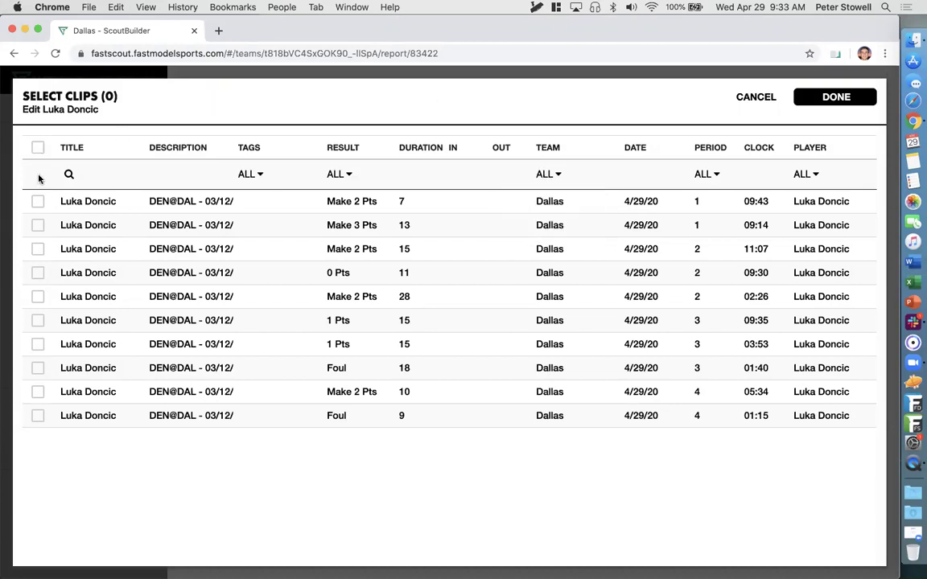
- Try selecting the first three clips of the Luka Doncic edit, and cancel adding them to the tile
left_click(37, 203)
left_click(37, 225)
left_click(37, 248)
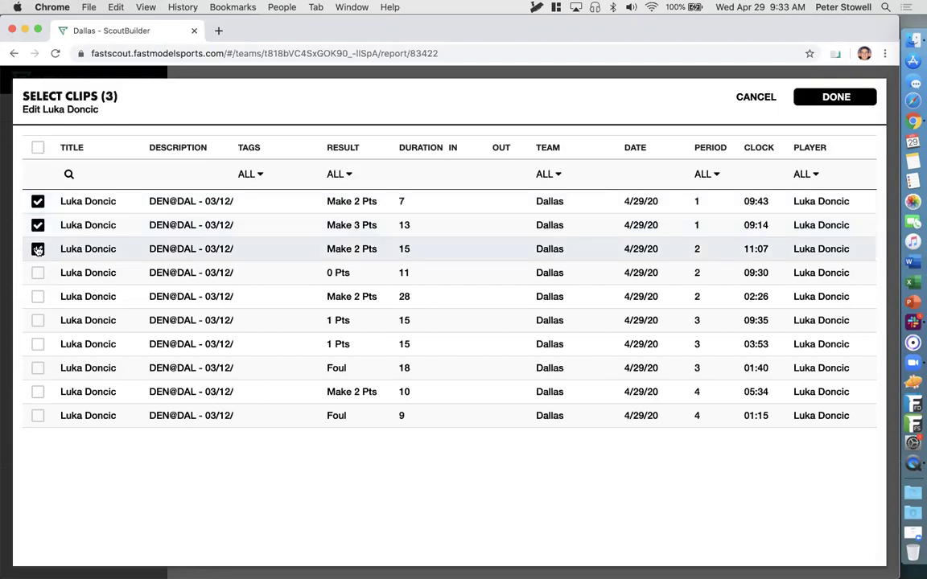
left_click(811, 100)
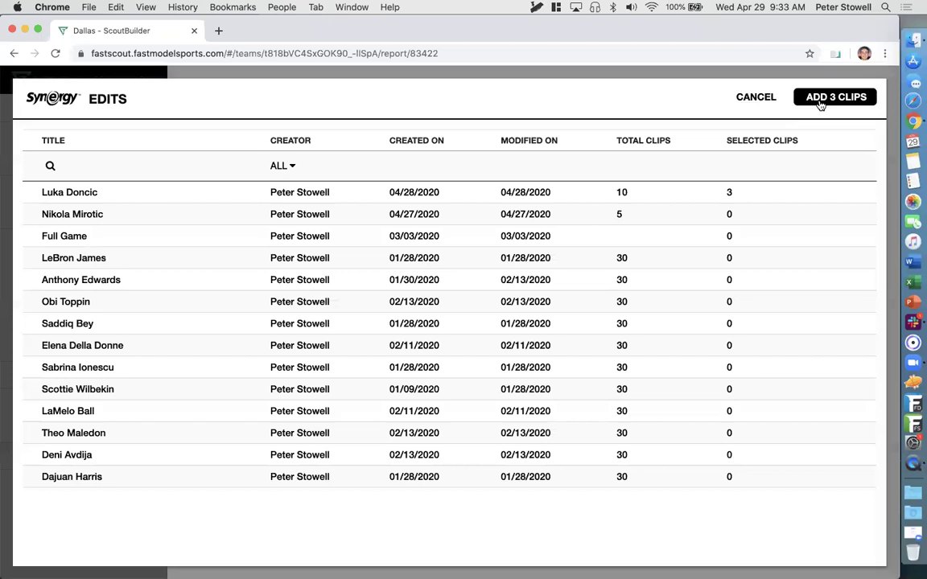
left_click(760, 97)
- Open the first video's title and notes for editing, and save Luka Doncic's tile
mouse_move(680, 212)
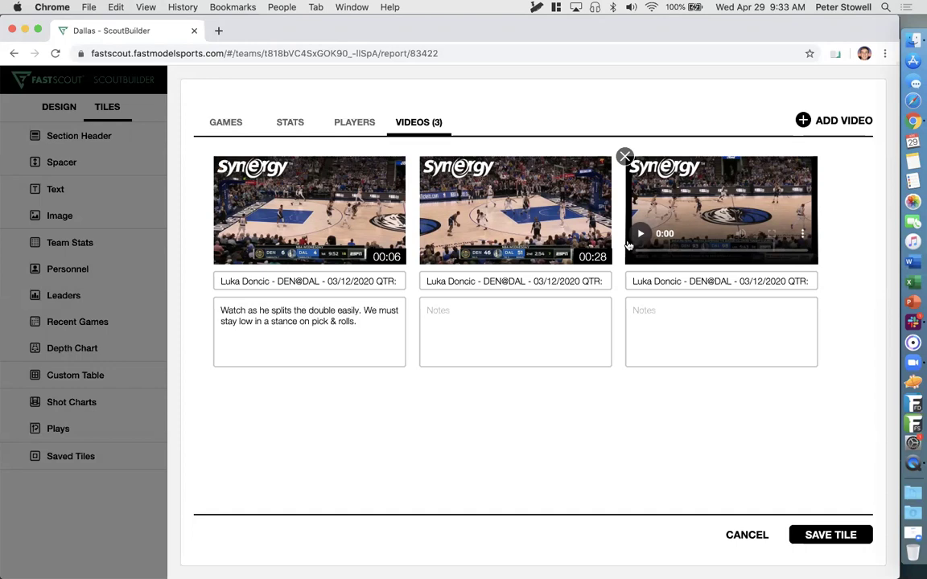
left_click(268, 280)
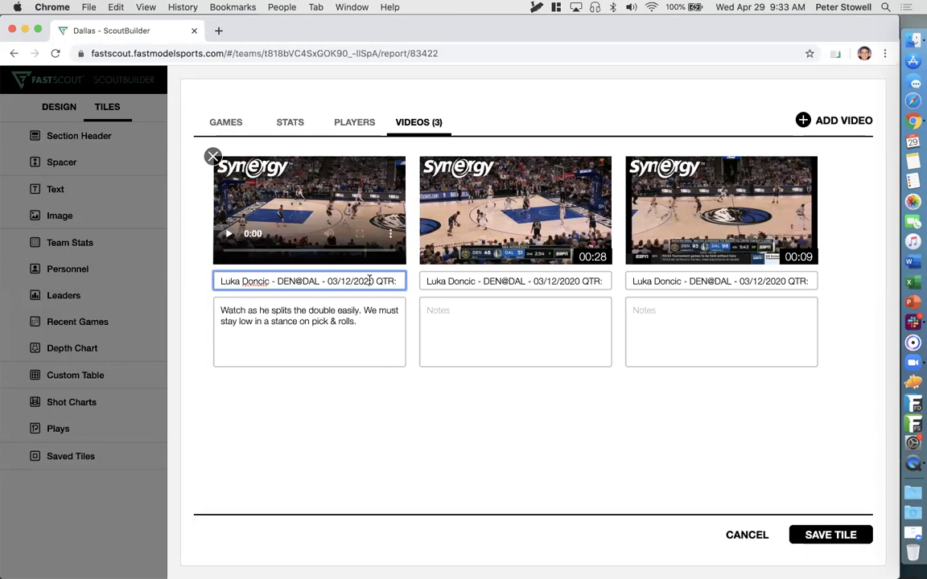
left_click(370, 317)
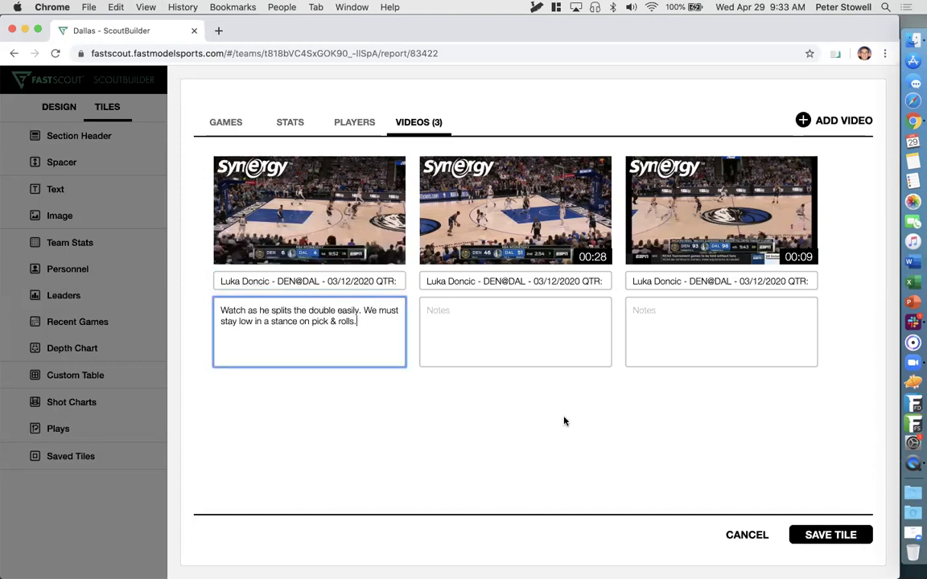
left_click(821, 532)
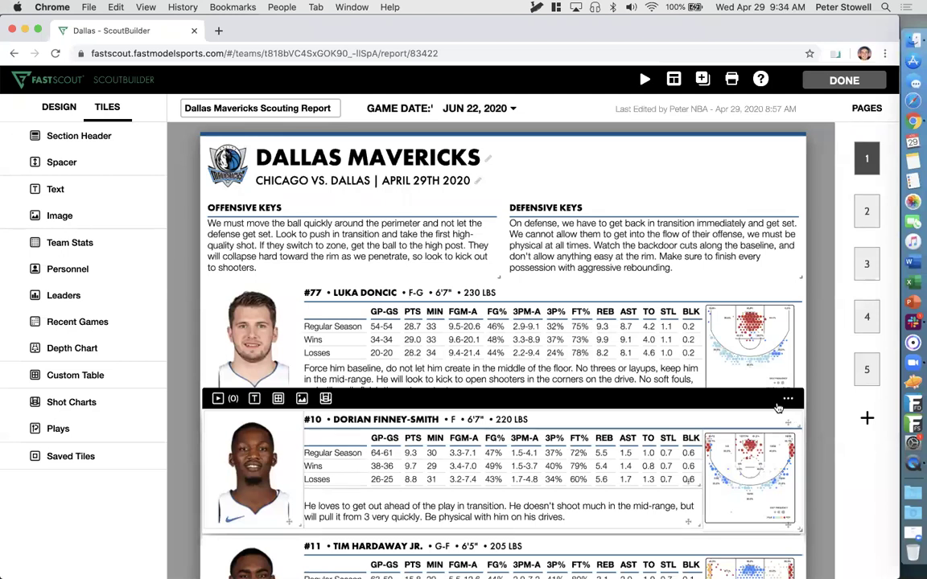
- Switch to the QuickTime Player window with the mobile app's list of scouting reports
left_click(914, 463)
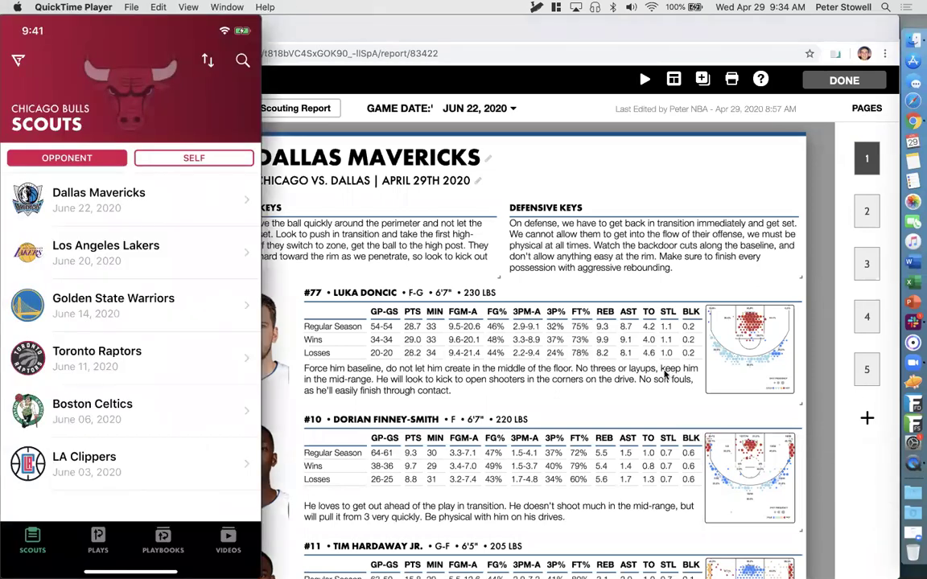